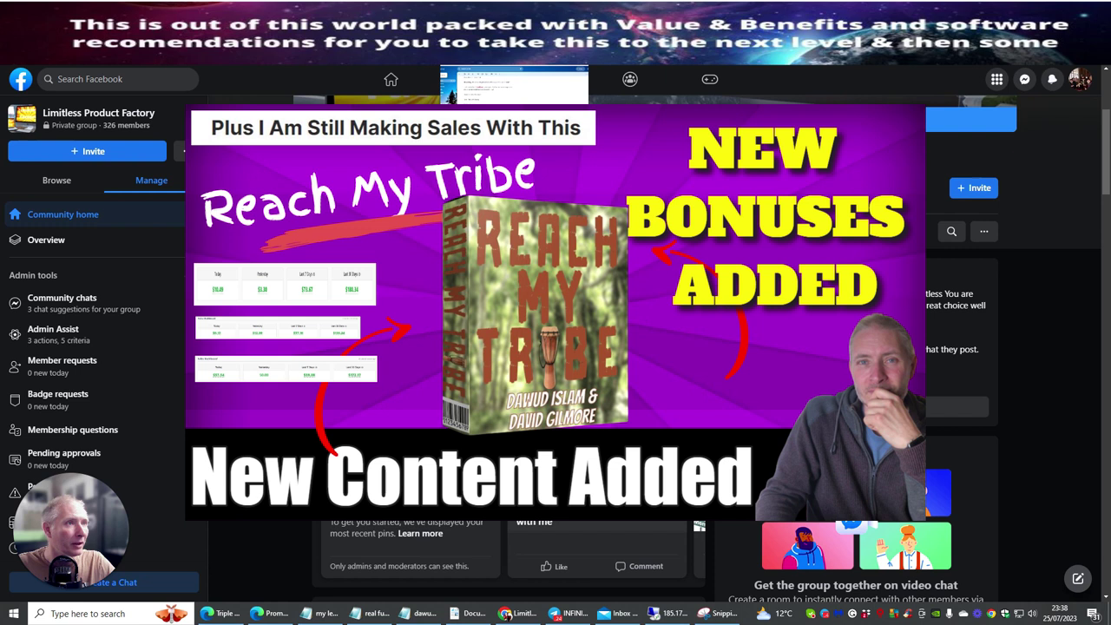
Switch to Gmail, return from the open email to the inbox, and scroll down the list
left_click(513, 84)
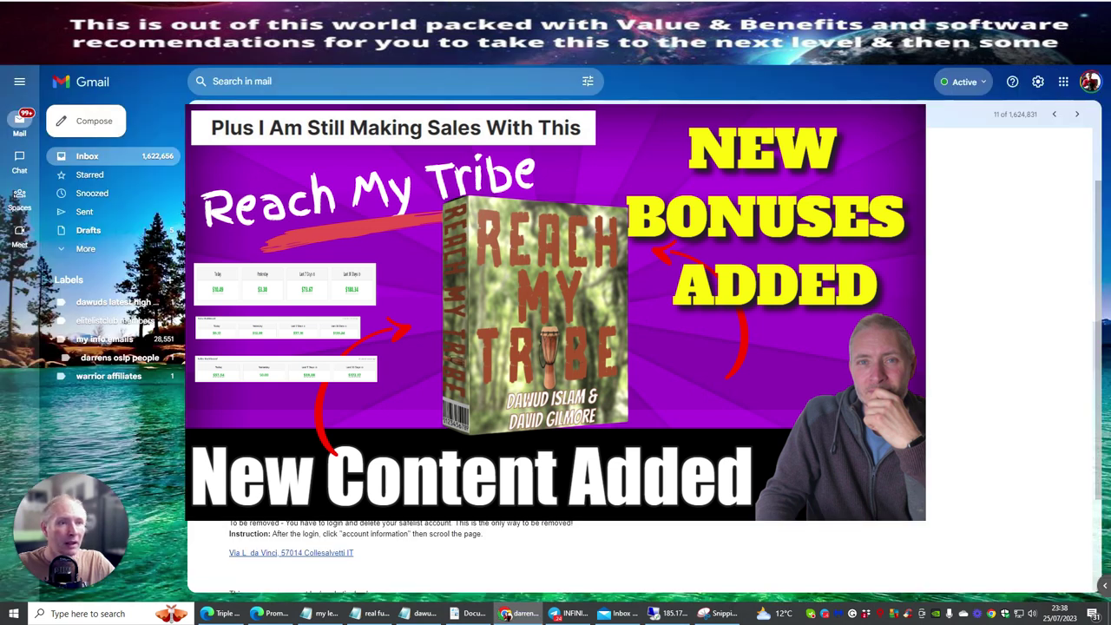
left_click(201, 114)
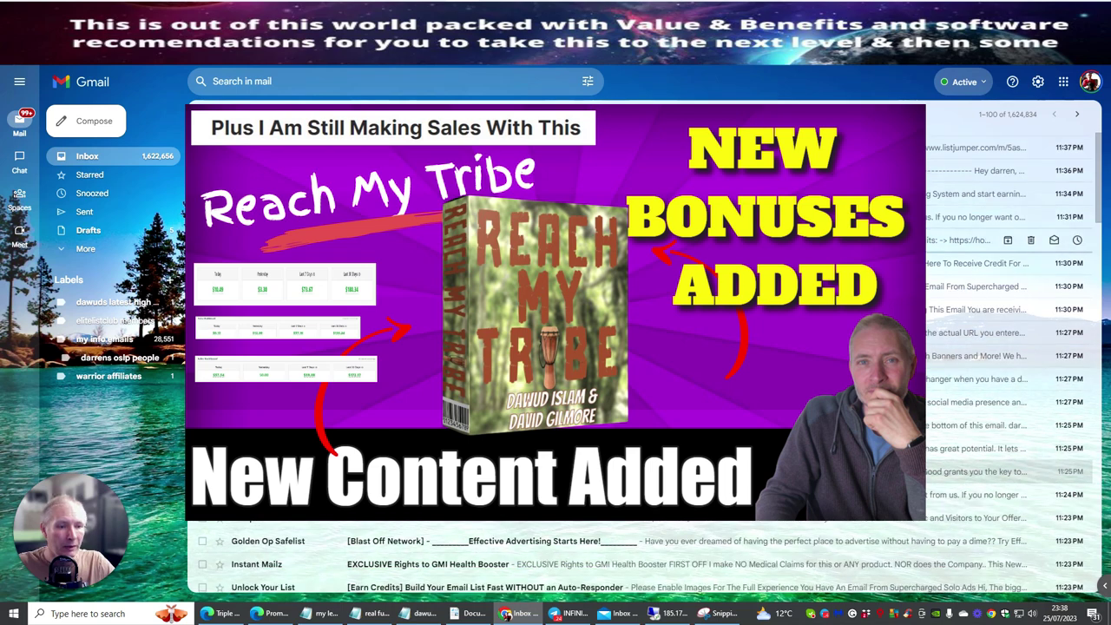
scroll(1007, 347, "down", 10)
scroll(1006, 347, "down", 2)
scroll(1007, 347, "down", 2)
scroll(1007, 347, "down", 2)
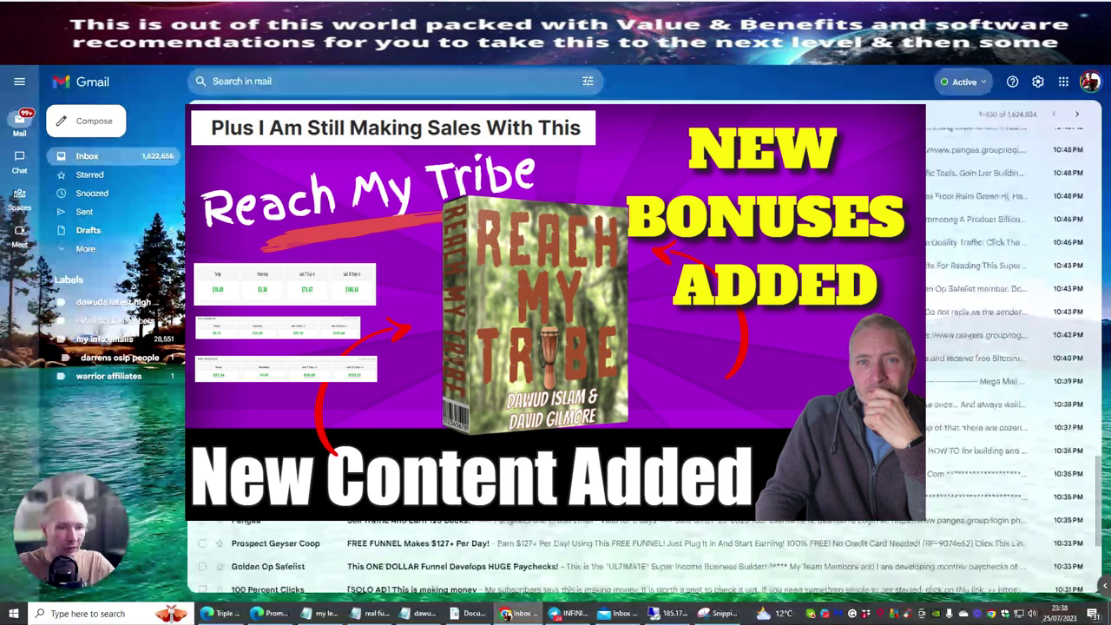
scroll(1006, 347, "down", 2)
Scroll back to the top of the inbox and briefly open, then dismiss, Snipping Tool
scroll(1006, 329, "up", 1)
scroll(1006, 329, "up", 1)
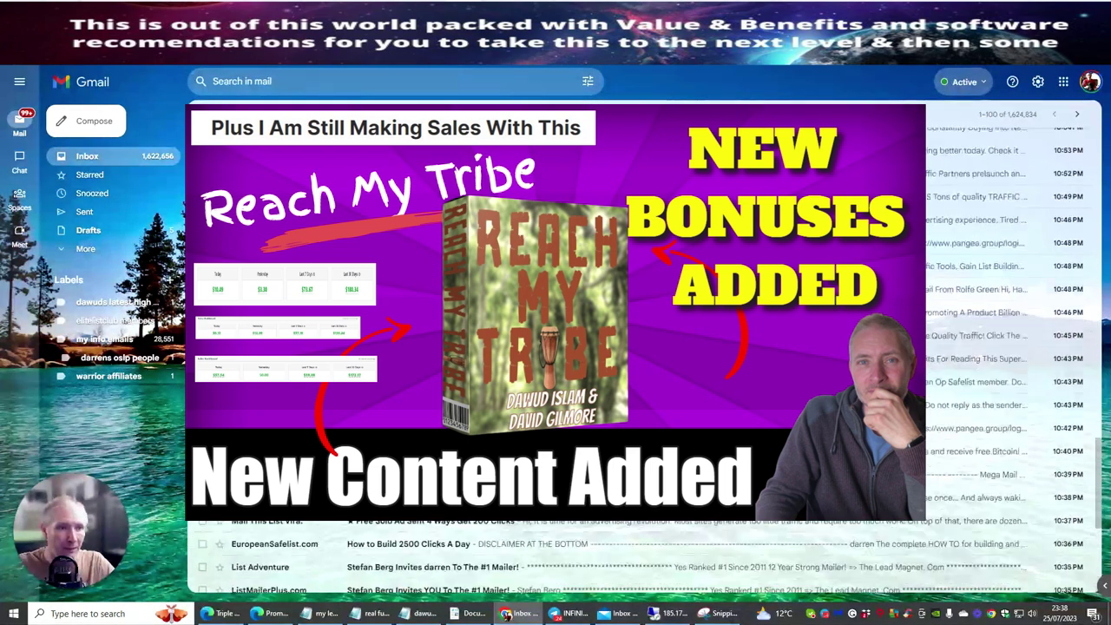
scroll(1007, 330, "up", 2)
scroll(1006, 347, "up", 3)
scroll(1006, 347, "up", 3)
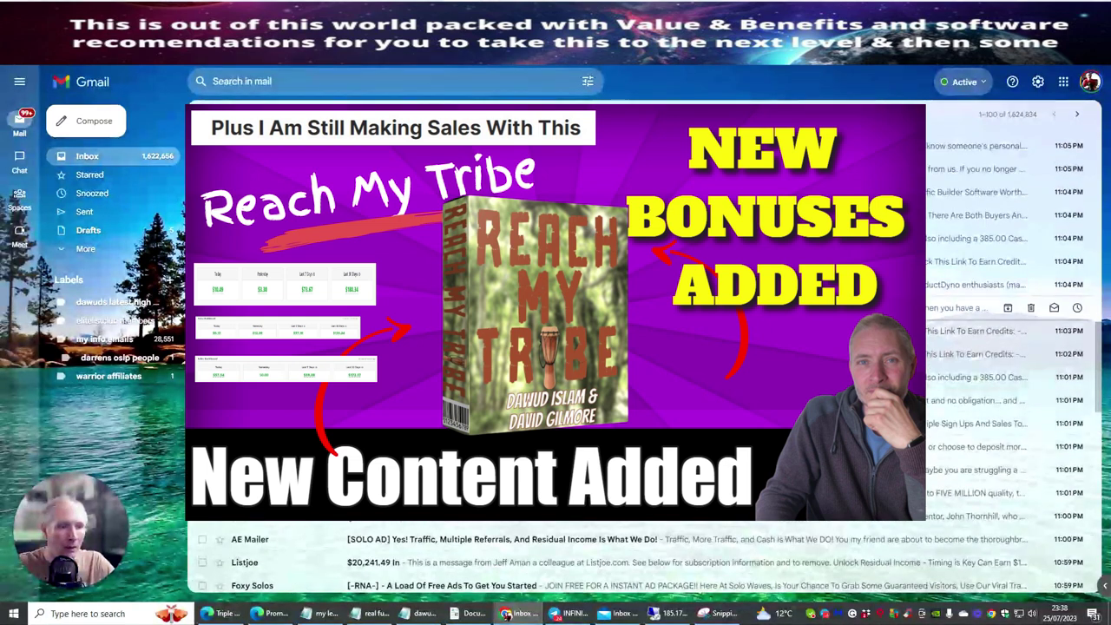
scroll(1006, 347, "up", 3)
scroll(1007, 347, "up", 2)
scroll(1006, 347, "up", 1)
scroll(1006, 347, "up", 1)
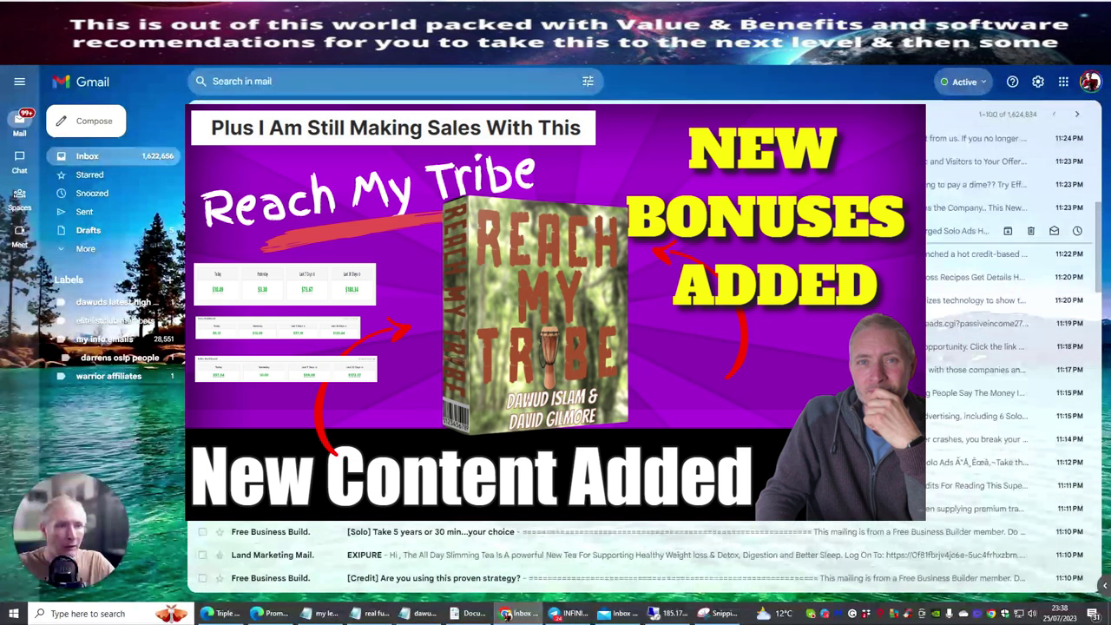
scroll(1006, 347, "up", 1)
scroll(1007, 318, "up", 4)
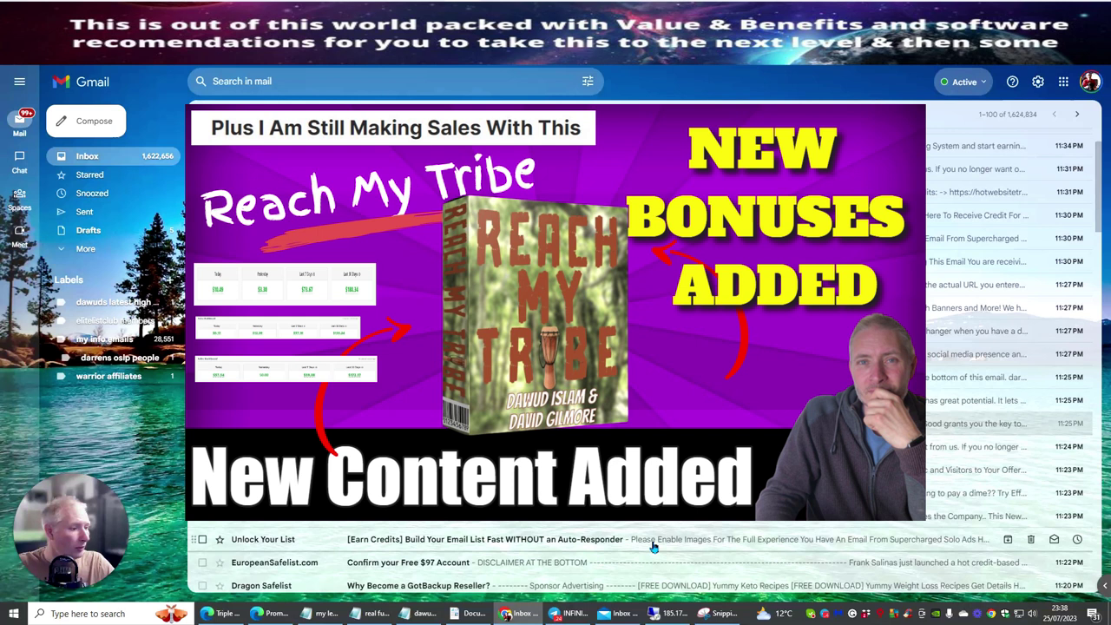
left_click(719, 614)
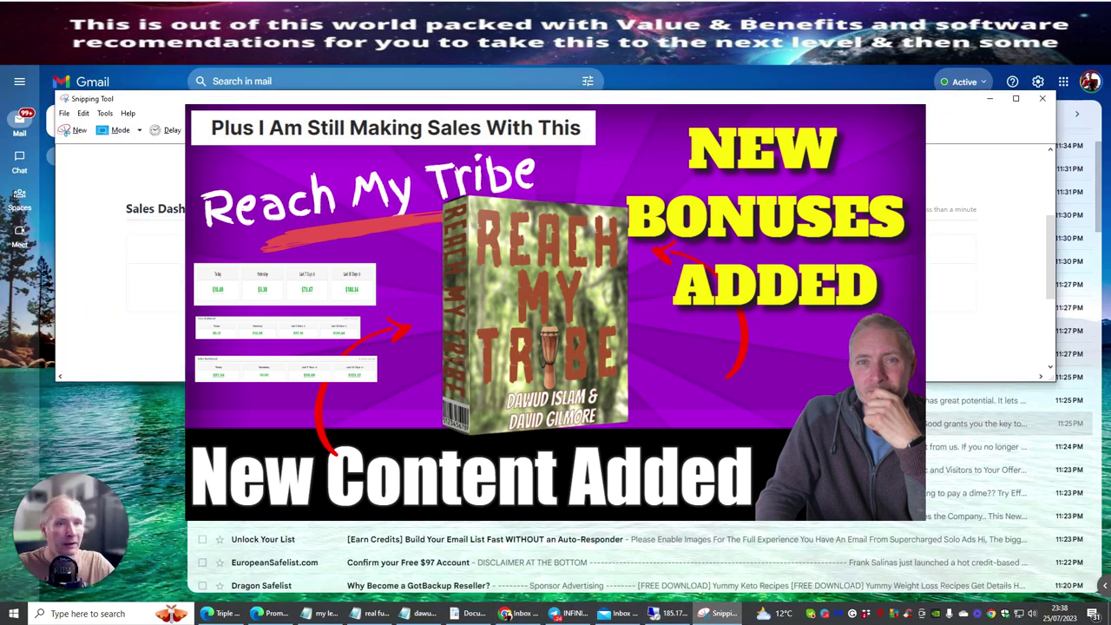
left_click(989, 98)
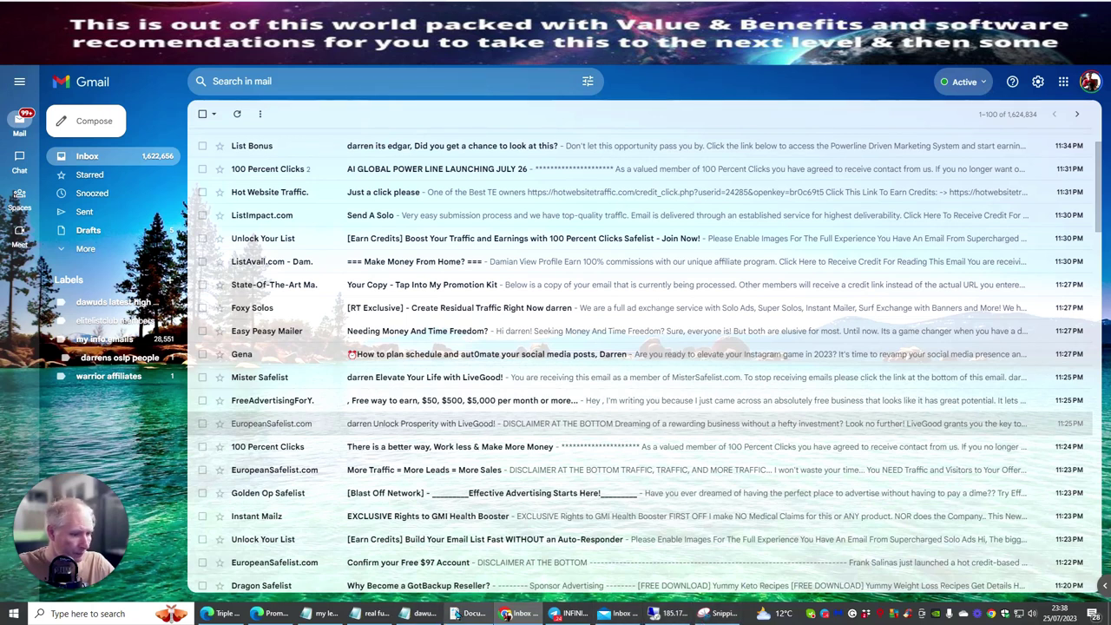
View the Triple Traffic 2.0 receipt from Recent files, then open the Reach My Tribe receipt image
left_click(469, 614)
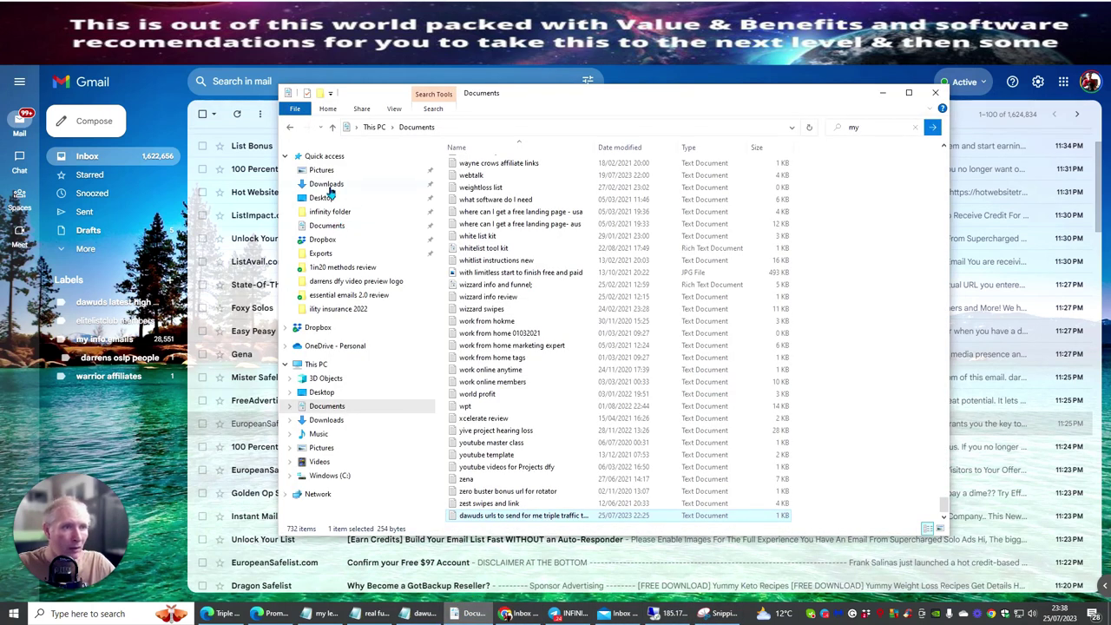
left_click(328, 156)
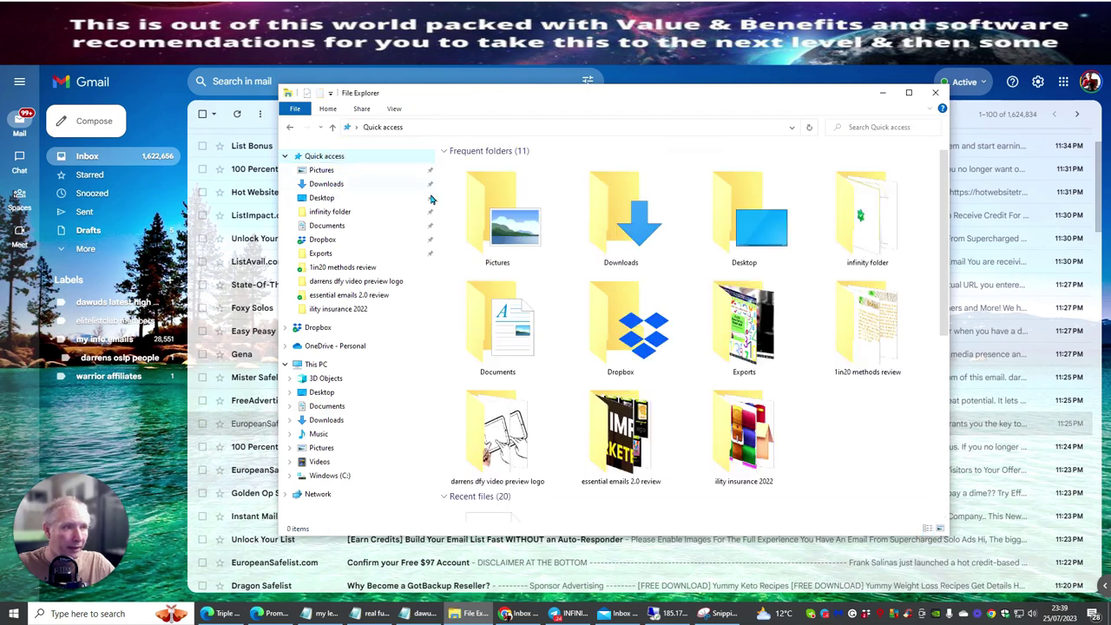
scroll(499, 330, "down", 5)
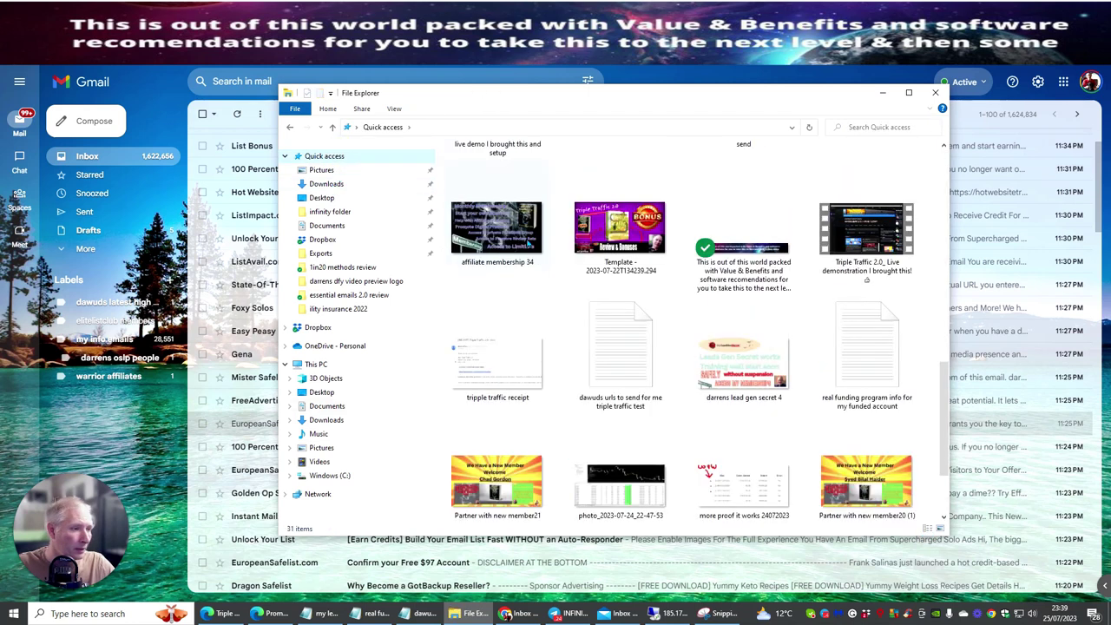
left_click(507, 366)
double_click(507, 365)
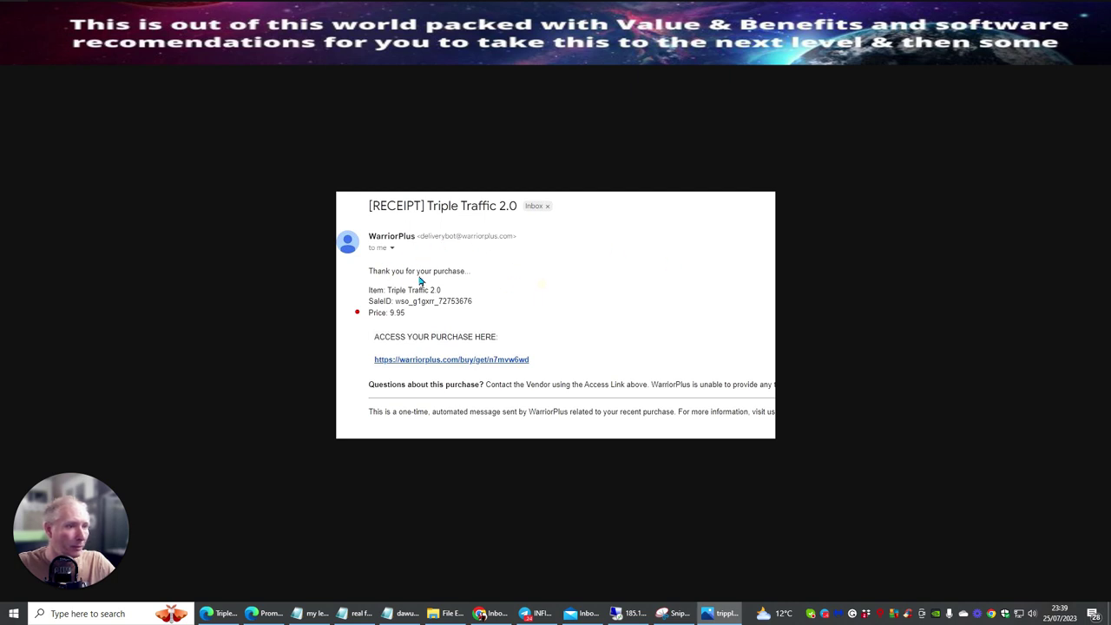
key("alt+F4")
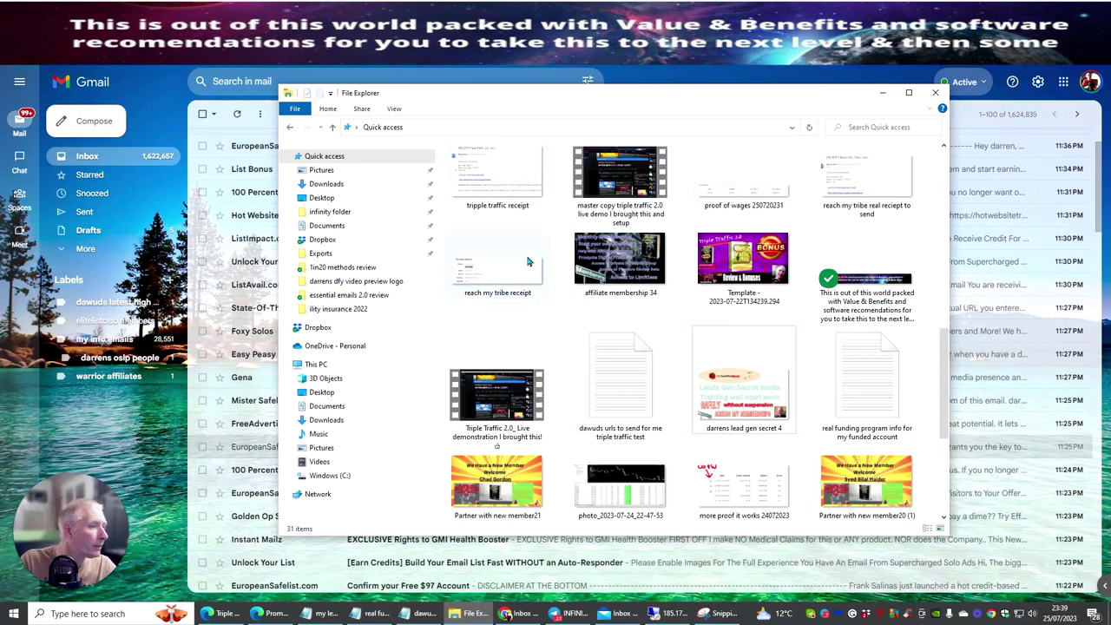
double_click(864, 178)
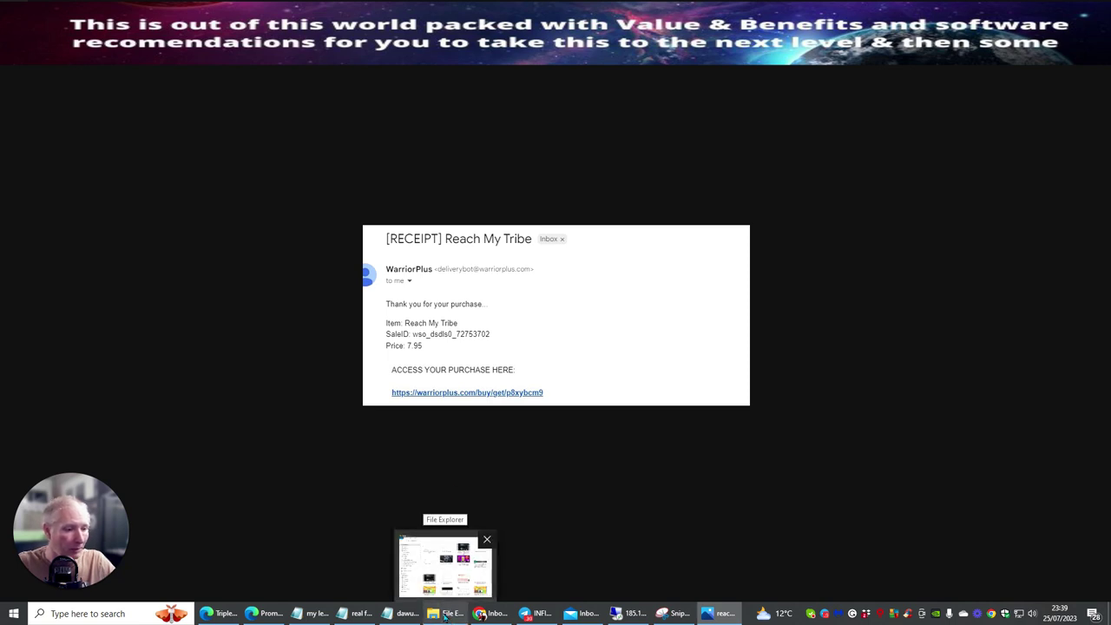
Bring File Explorer forward and close the Reach My Tribe receipt image
left_click(444, 616)
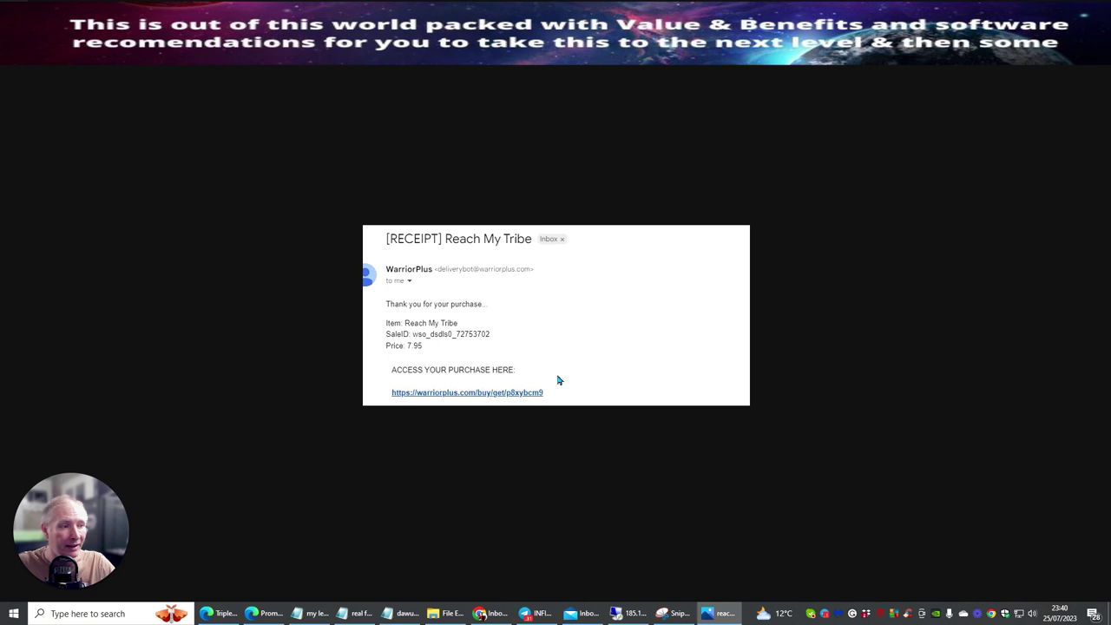
key("alt+F4")
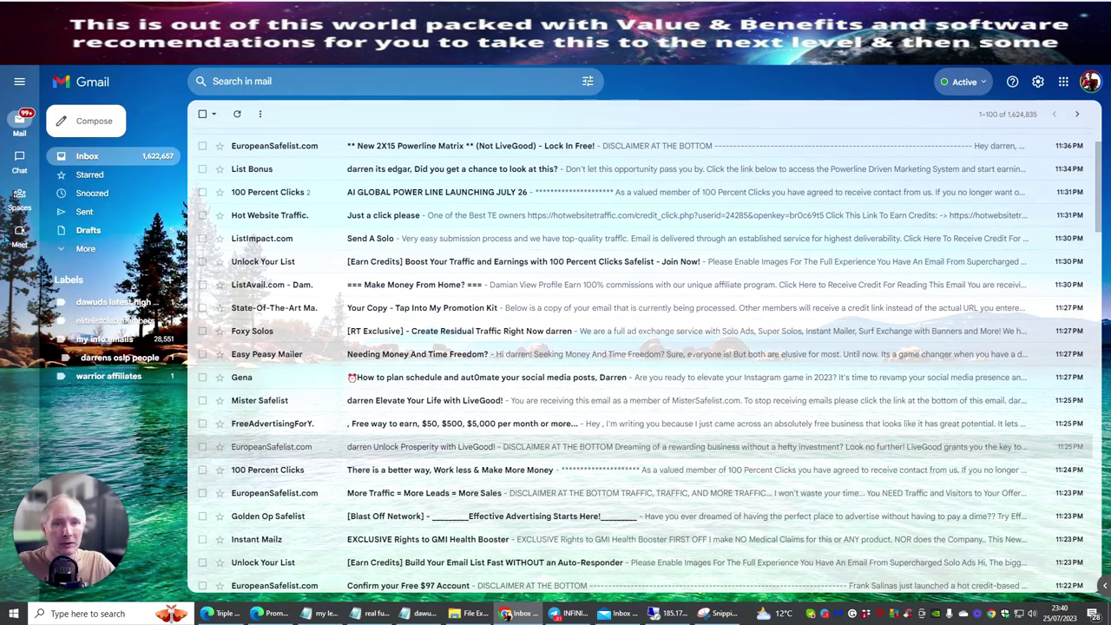
Try the Reach My Tribe purchase download, reload the expired page, then go to My Account
key("ctrl+Tab")
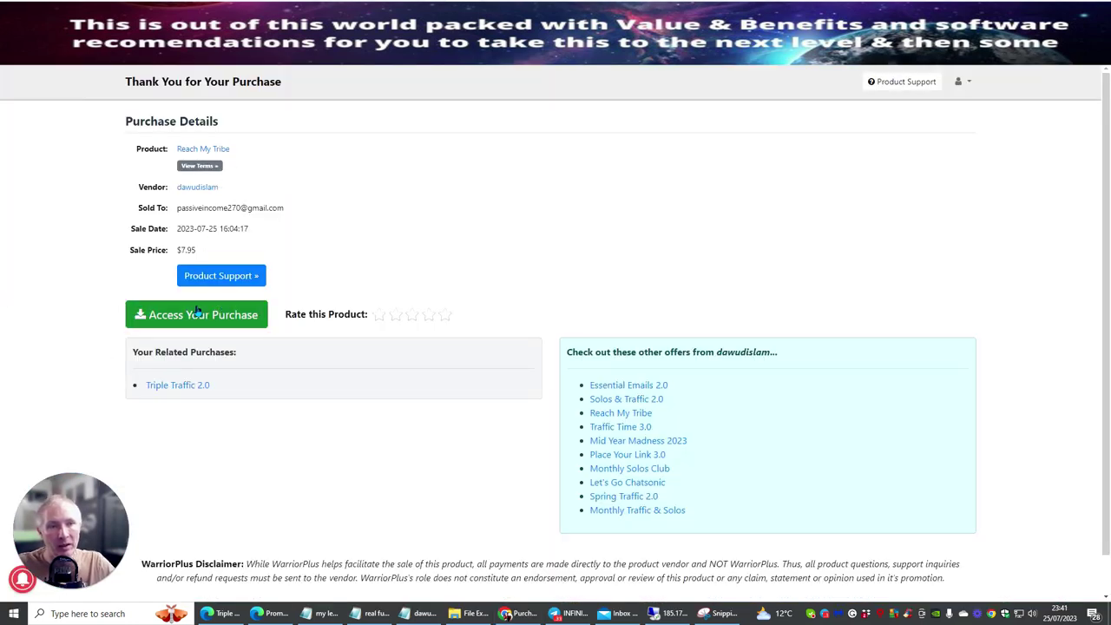
left_click(187, 316)
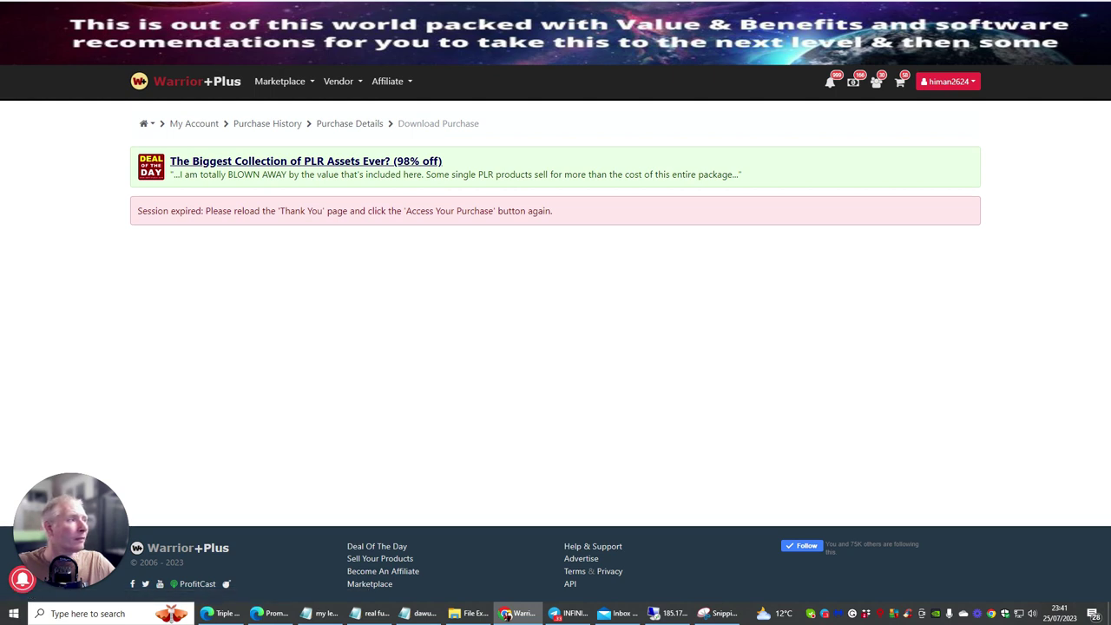
key("F5")
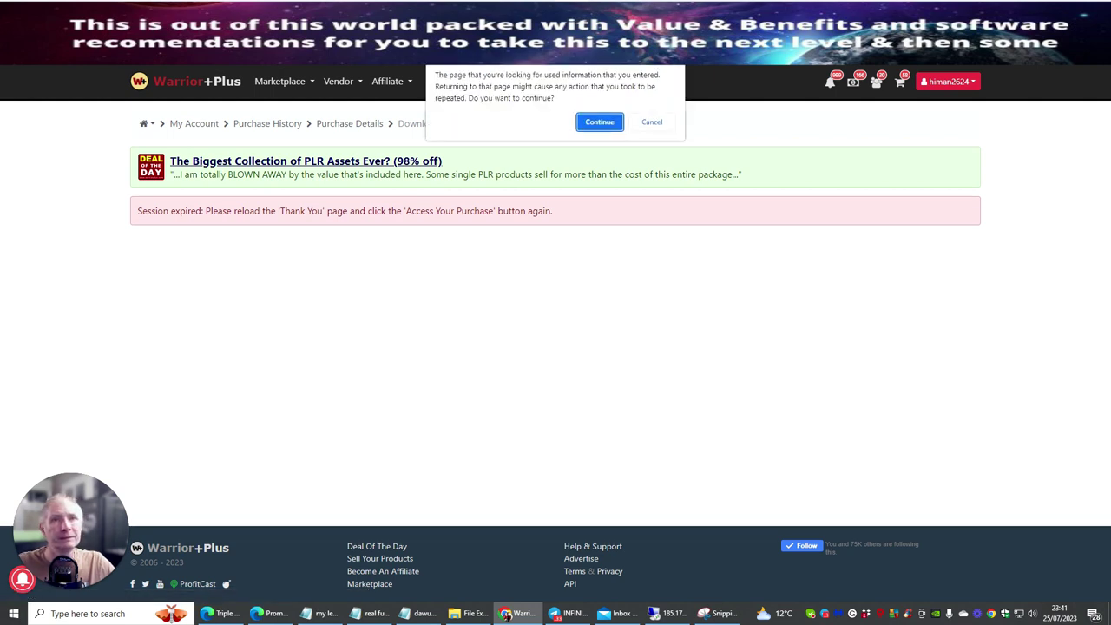
left_click(599, 121)
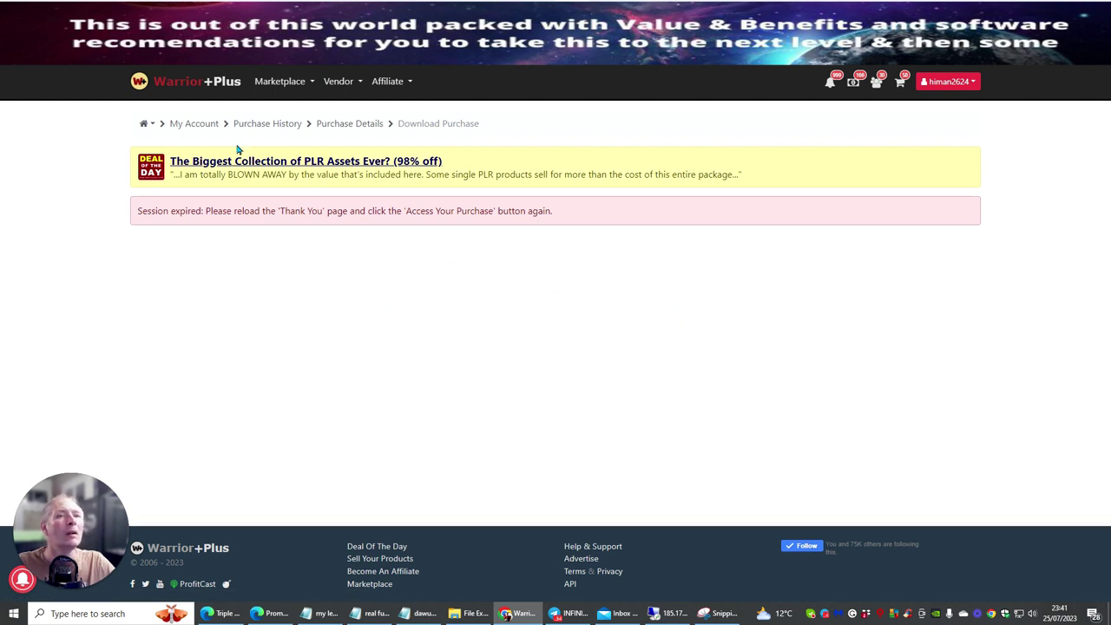
left_click(188, 124)
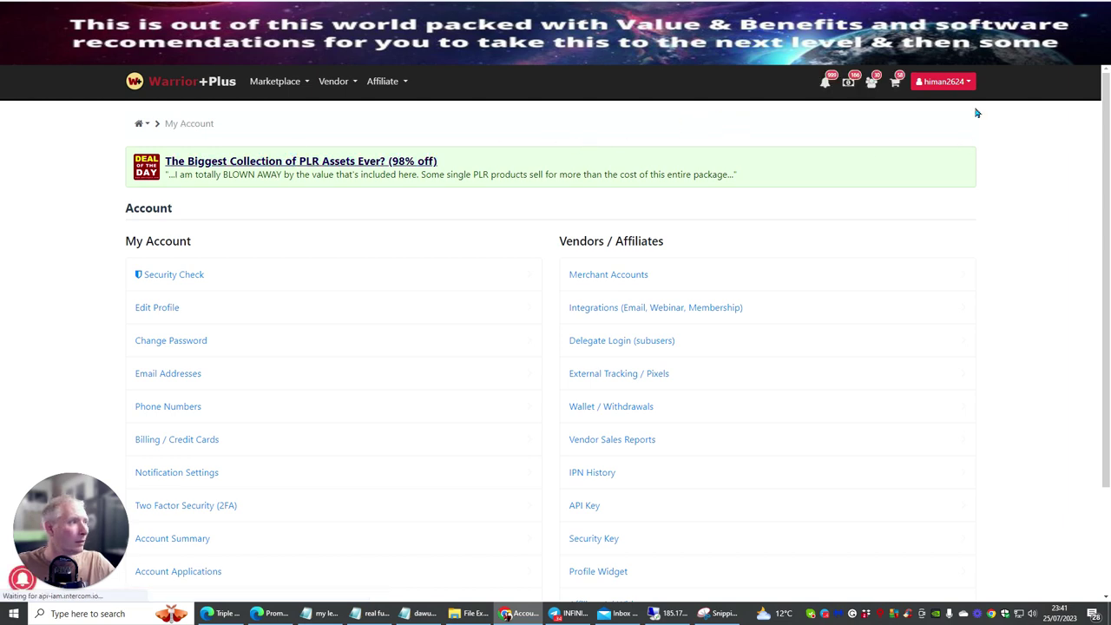
Open purchase history from the account menu and select the Reach My Tribe purchase
left_click(961, 81)
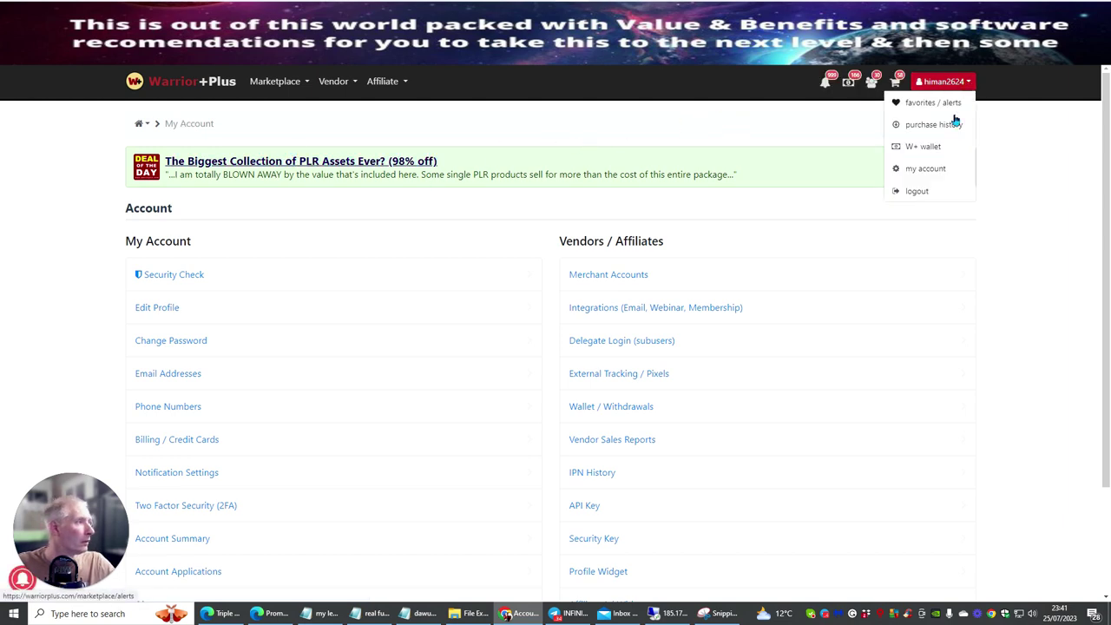
left_click(952, 130)
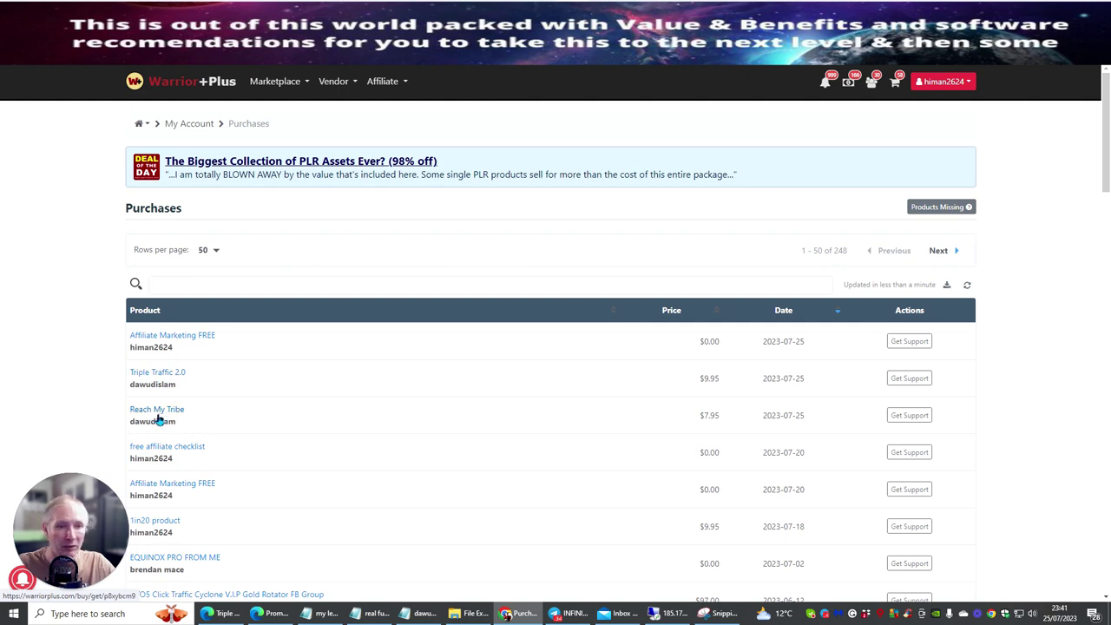
left_click(158, 410)
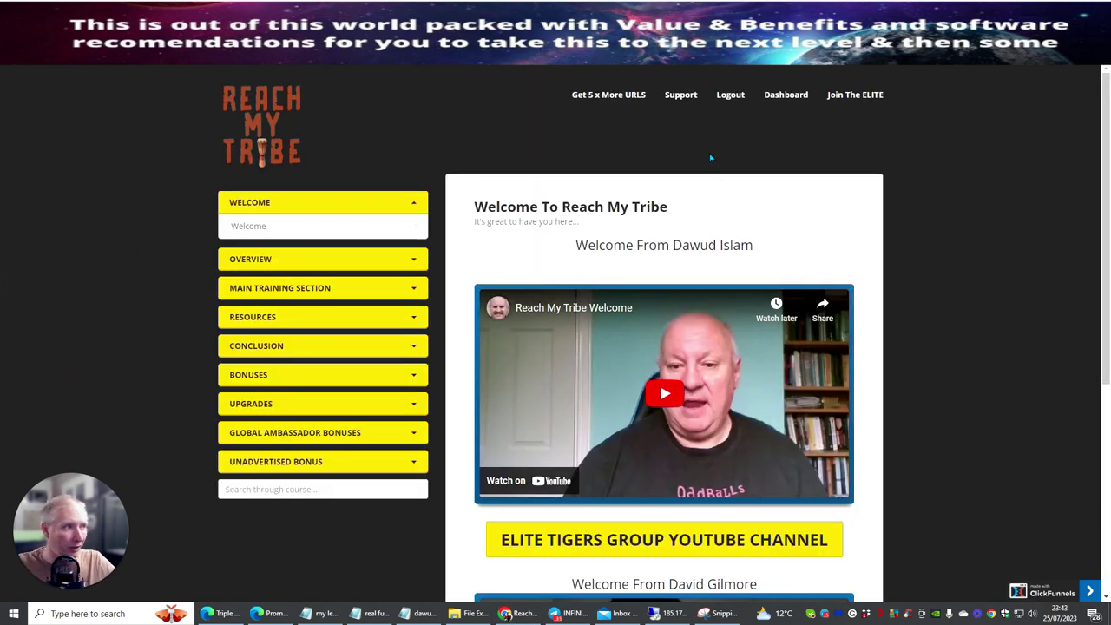
Expand the OVERVIEW section and open the 'Overview of Reach My Tribe' lesson video
scroll(726, 178, "down", 3)
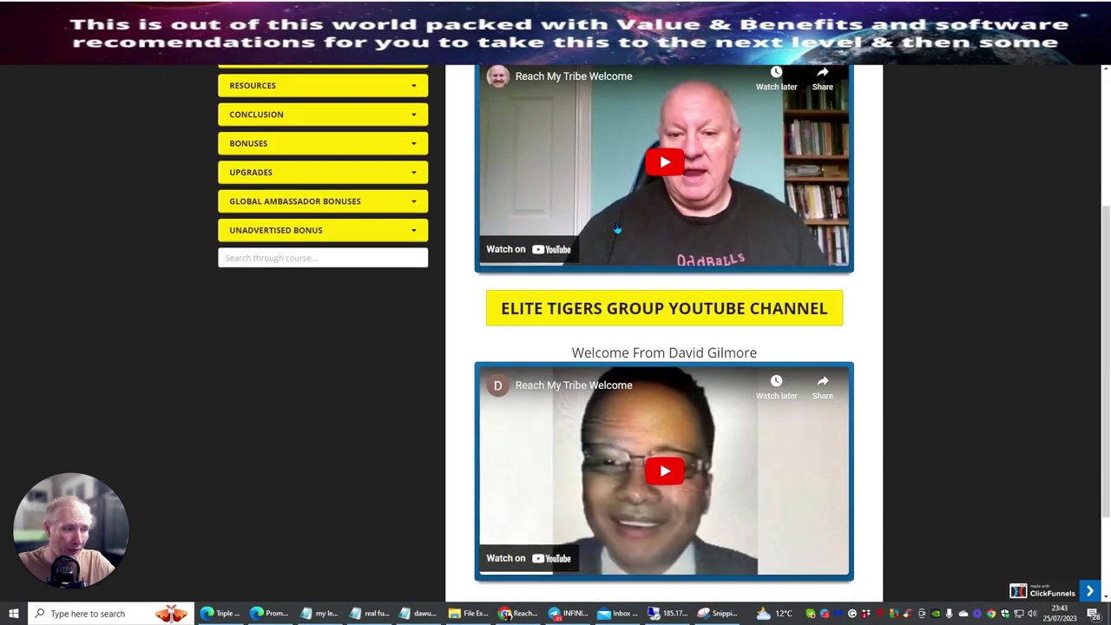
scroll(617, 228, "up", 2)
scroll(520, 286, "up", 2)
scroll(716, 345, "down", 3)
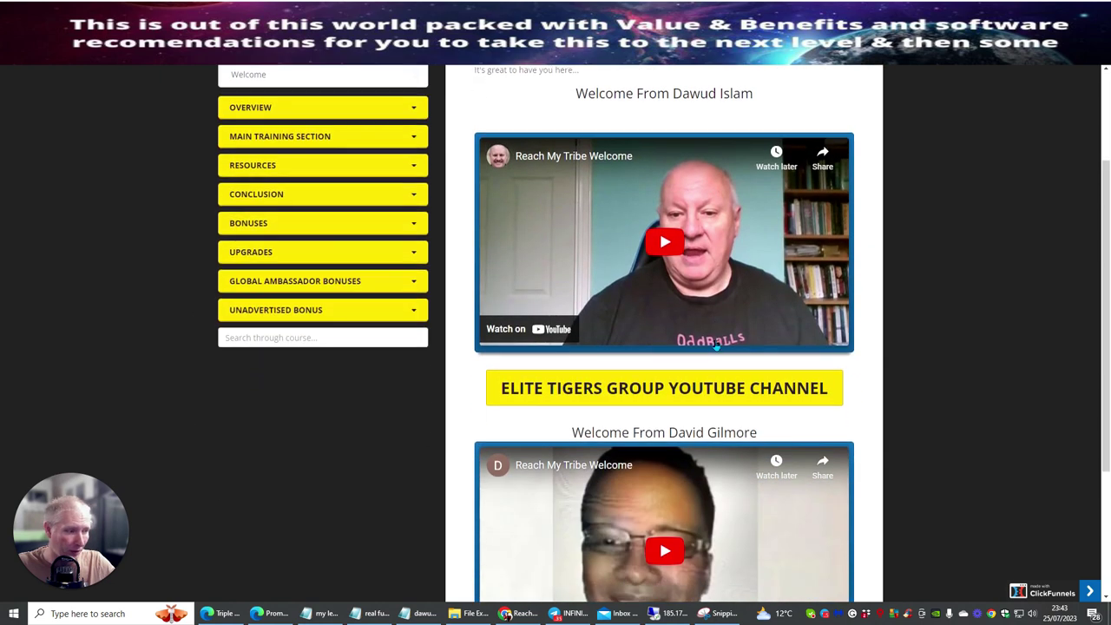
scroll(728, 426, "down", 1)
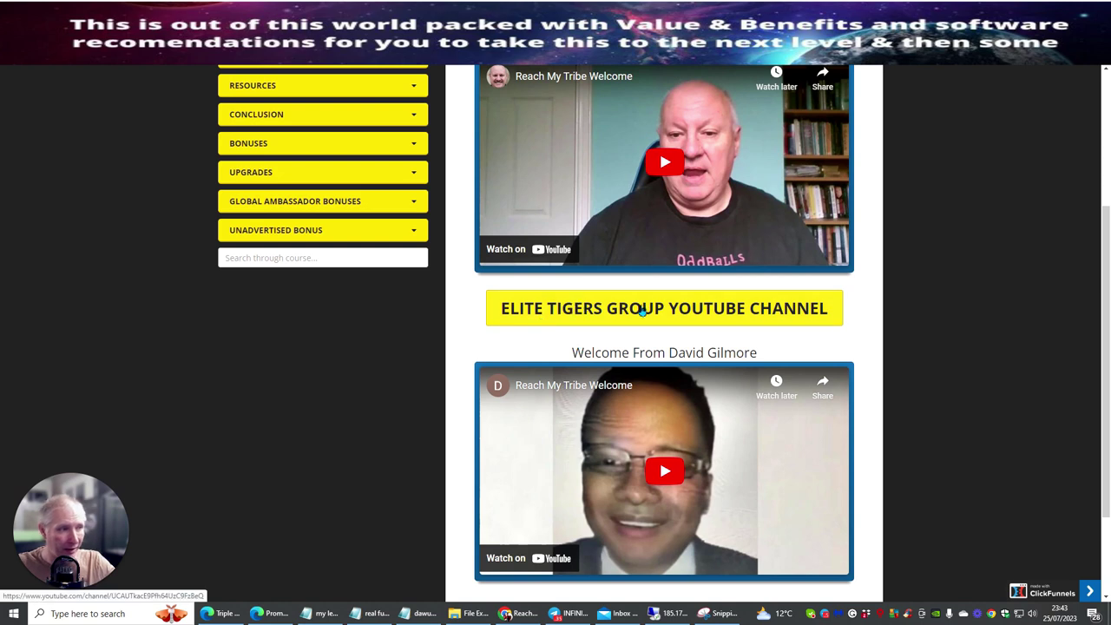
scroll(729, 303, "down", 2)
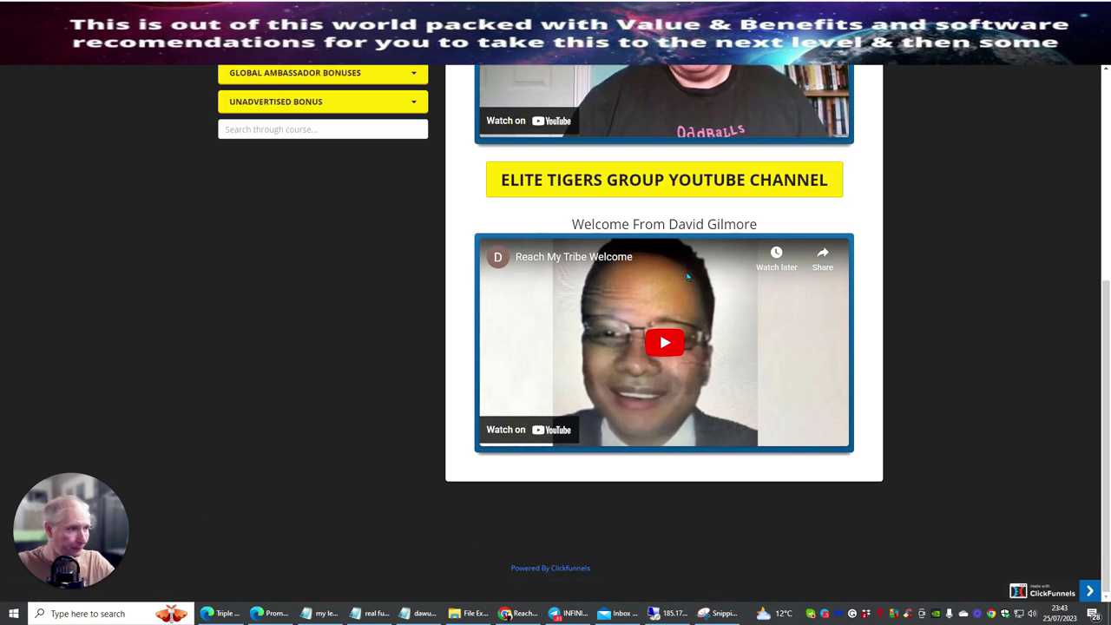
scroll(754, 247, "up", 5)
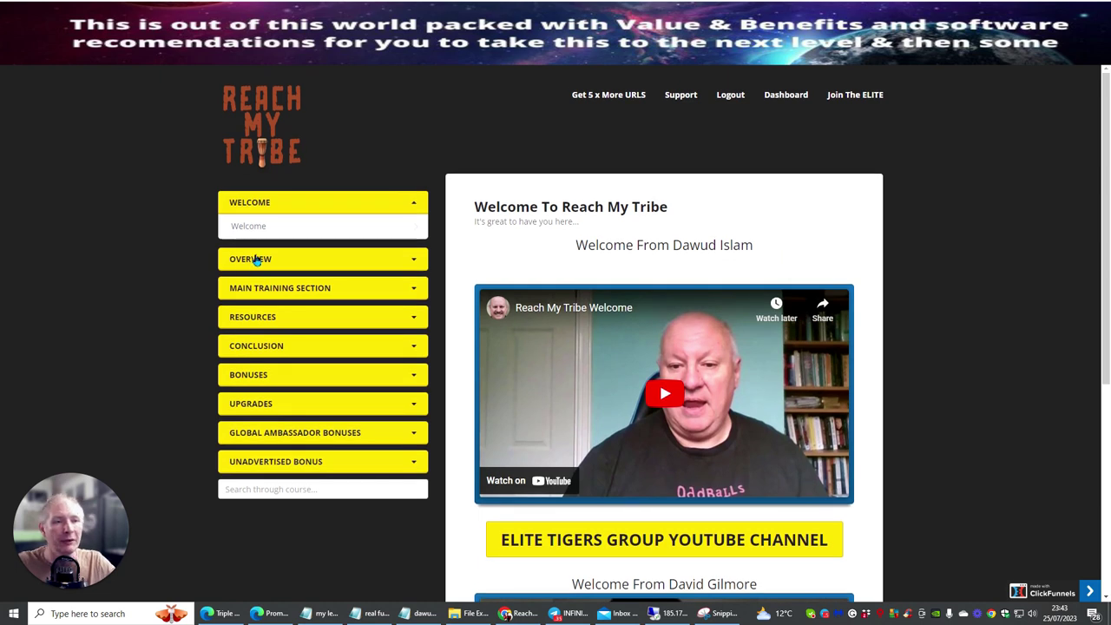
left_click(258, 260)
left_click(245, 283)
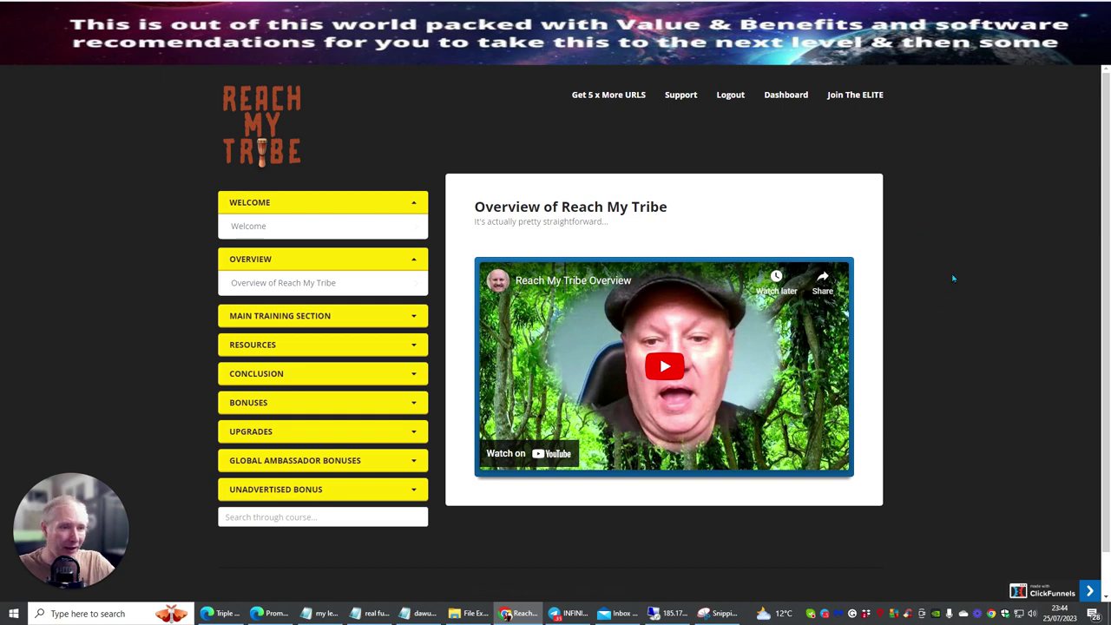
Open the Site Tester from the Main Training 'Test Your URL's' lesson and focus its URL box
left_click(297, 318)
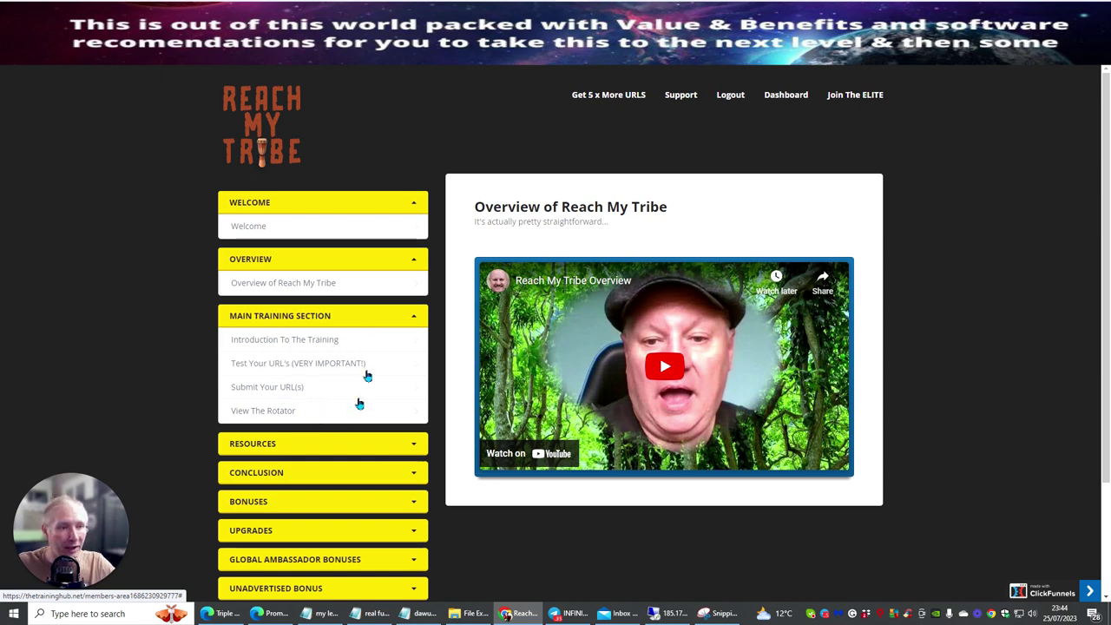
left_click(312, 365)
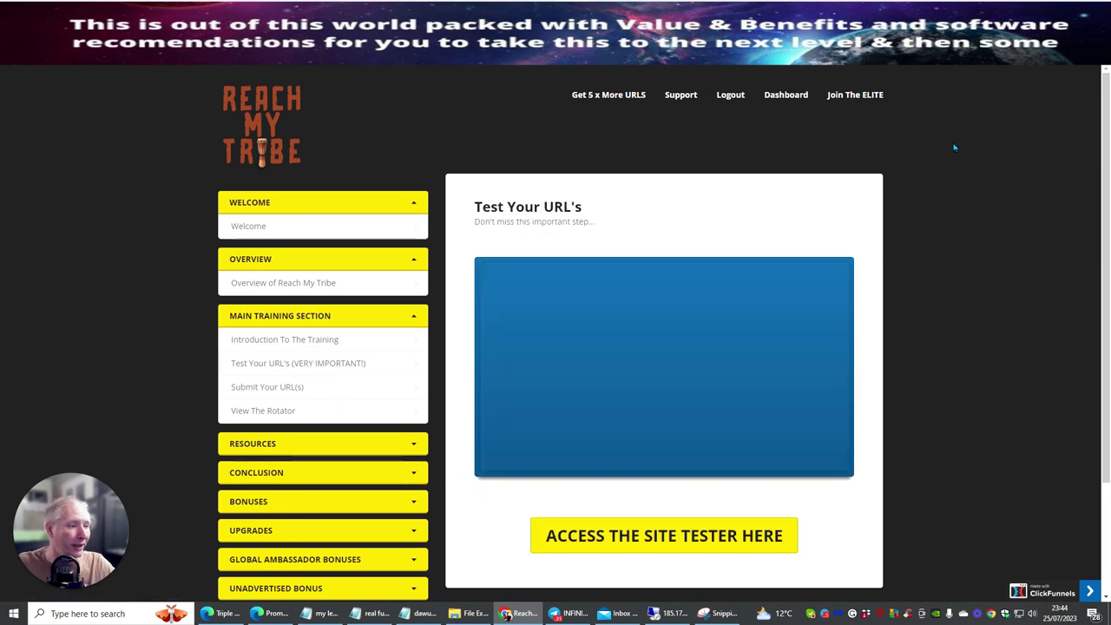
scroll(972, 151, "down", 3)
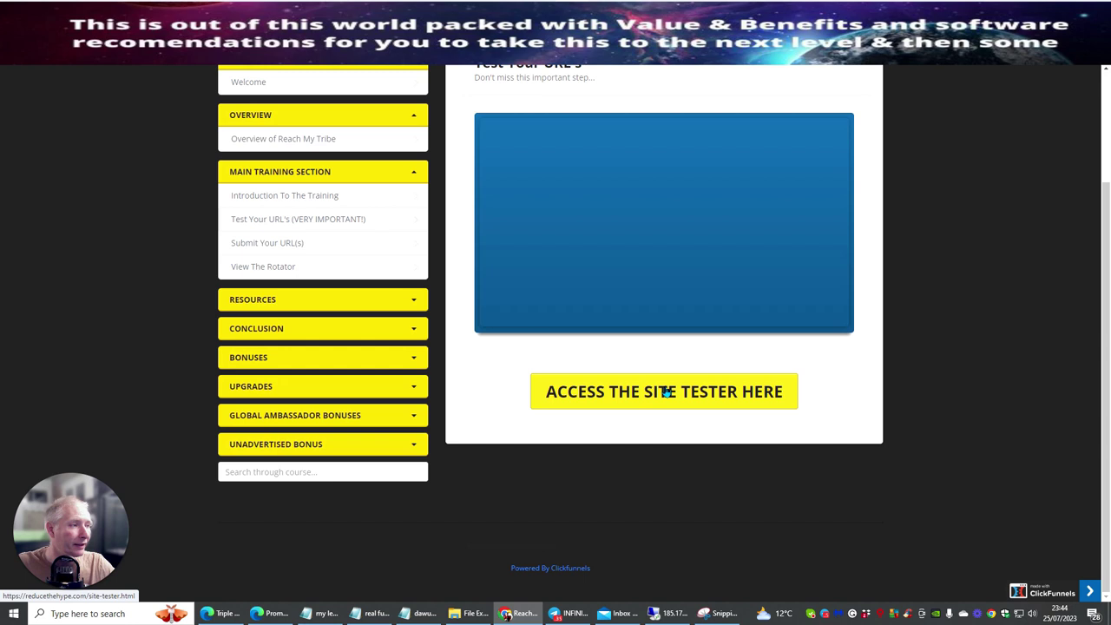
left_click(665, 391)
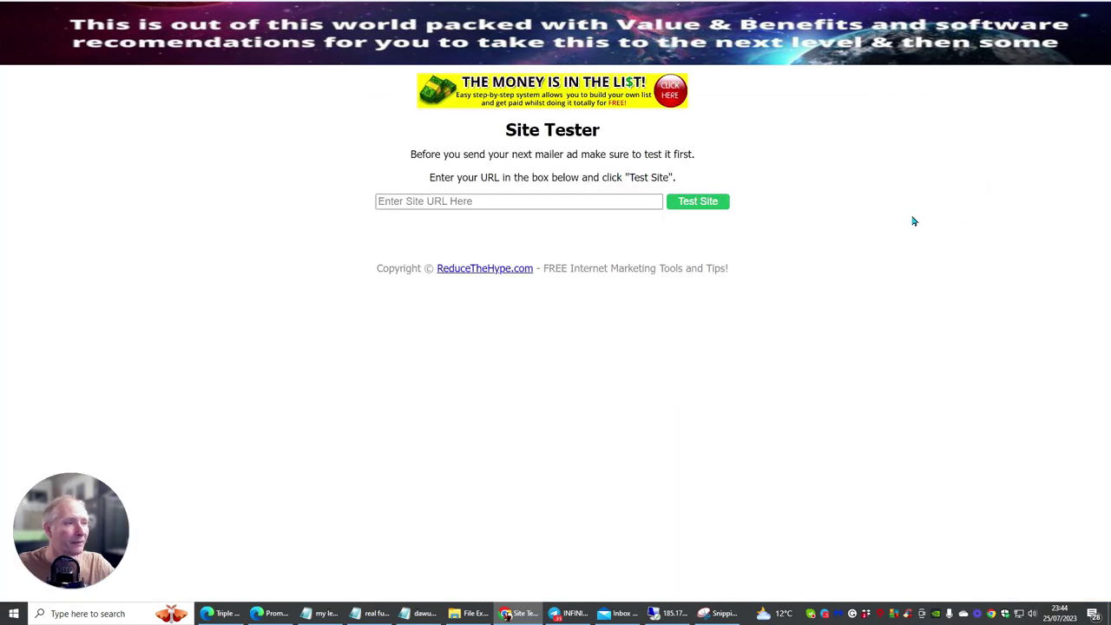
left_click(418, 204)
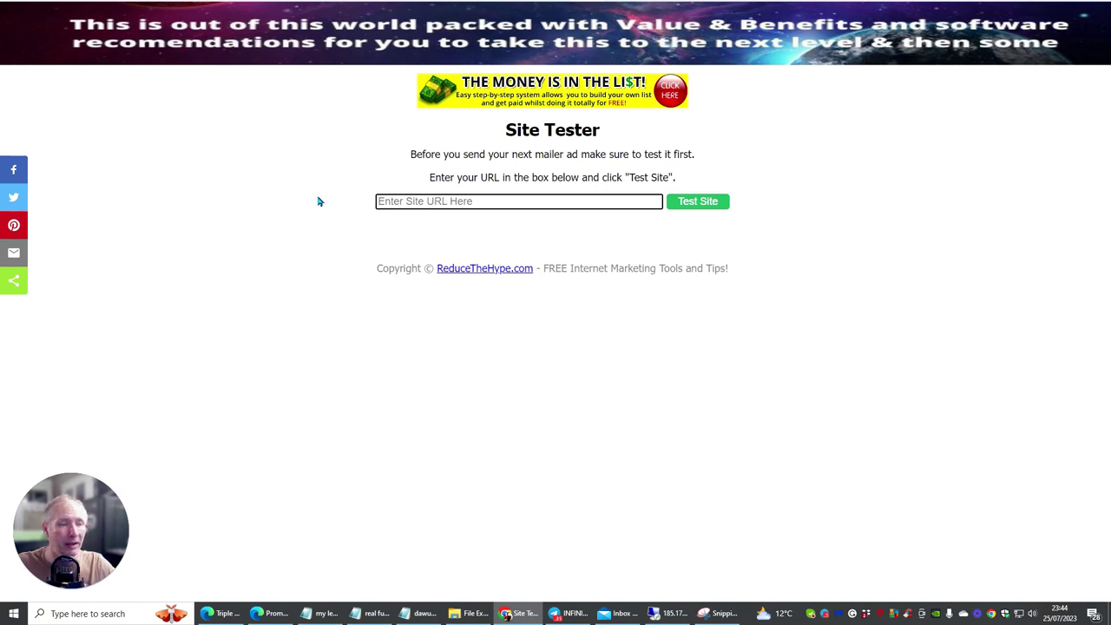
key("ctrl+Tab")
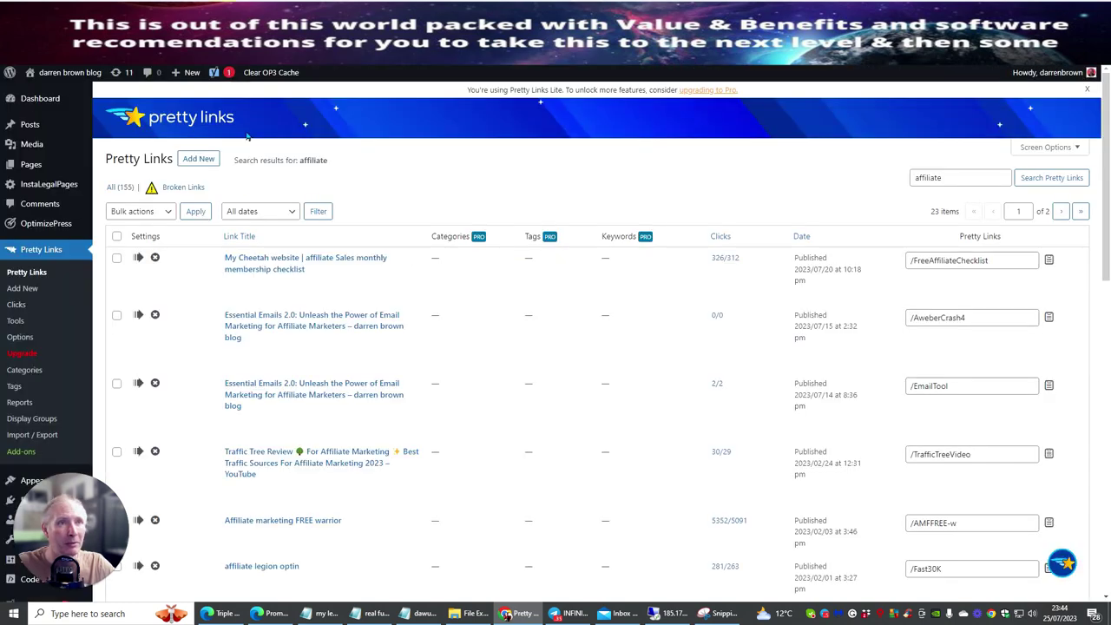
Copy the /FreeAffiliateChecklist short link from the Pretty Links list
left_click(1048, 260)
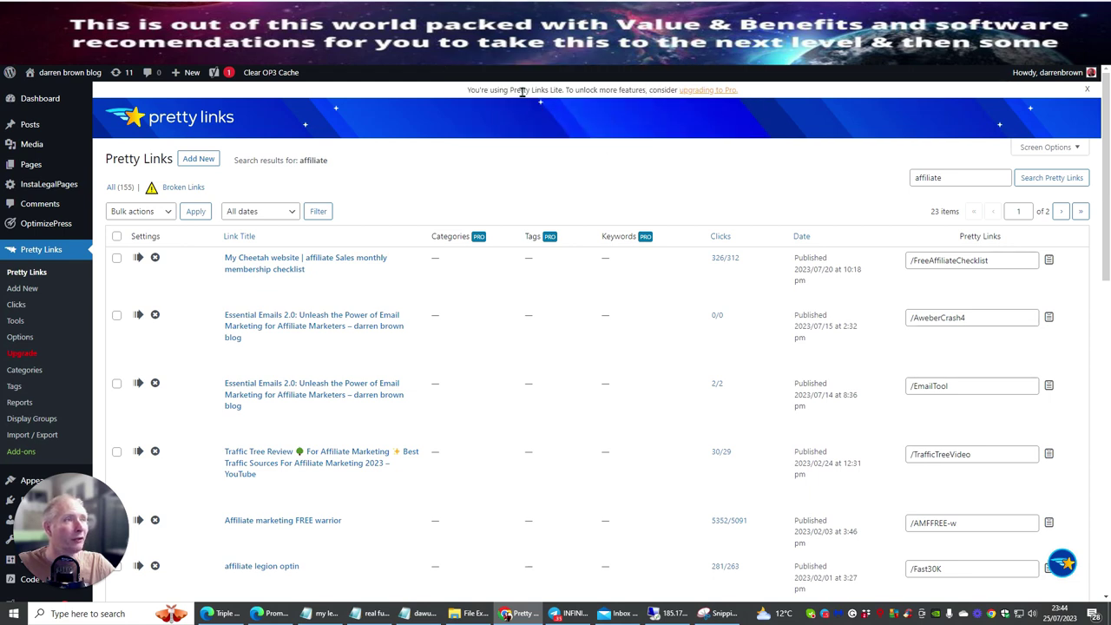
Paste the /FreeAffiliateChecklist link into the Site Tester URL box and run Test Site
key("ctrl+Tab")
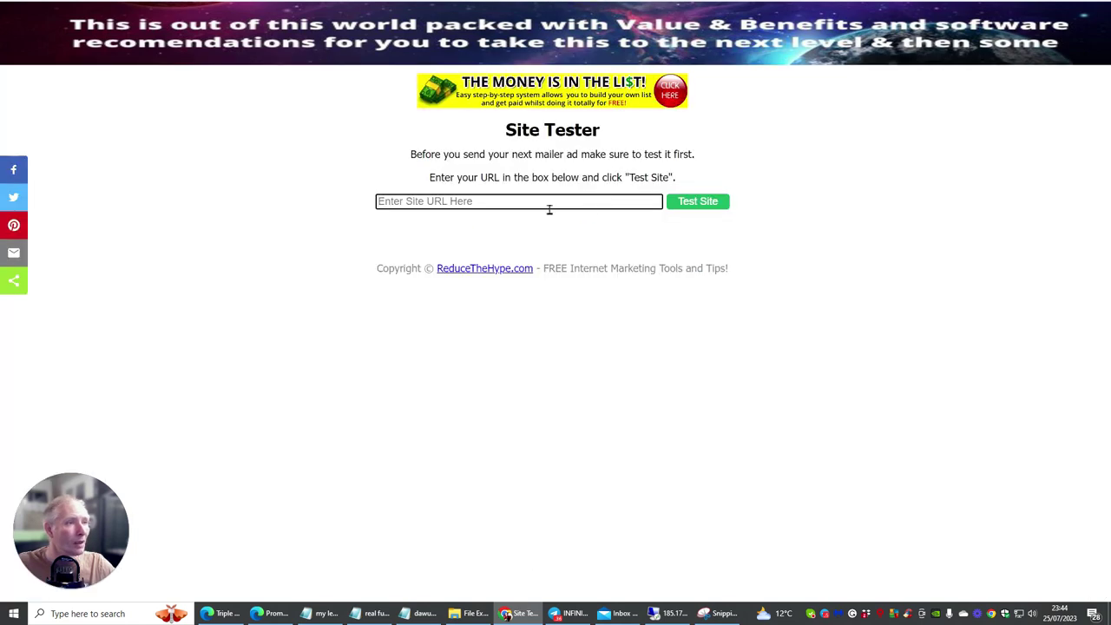
left_click(430, 202)
right_click(431, 202)
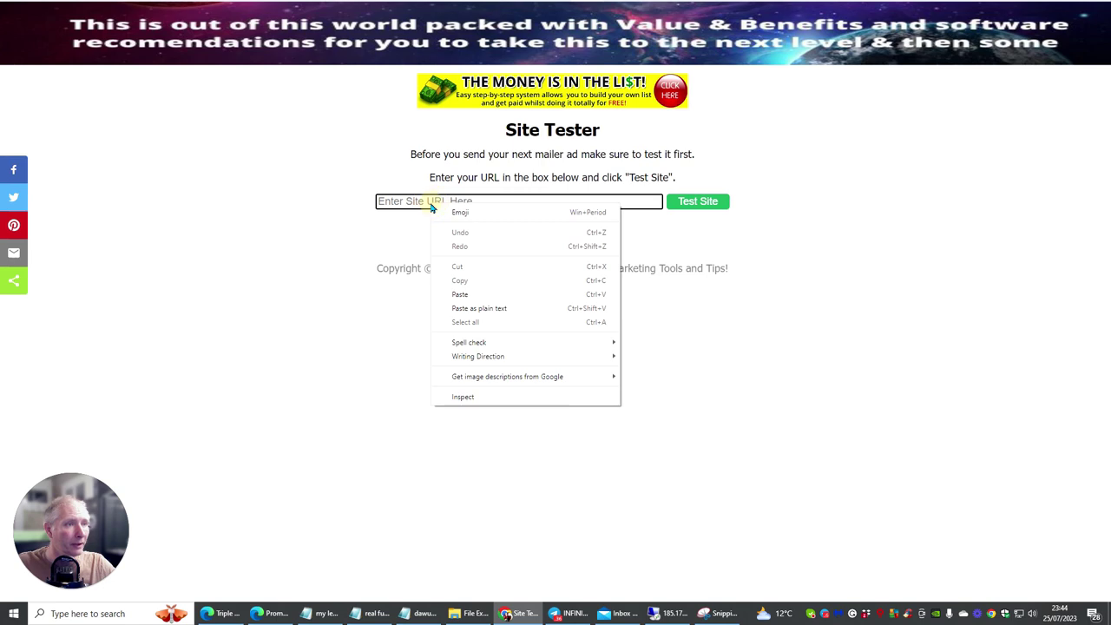
left_click(441, 306)
left_click(699, 203)
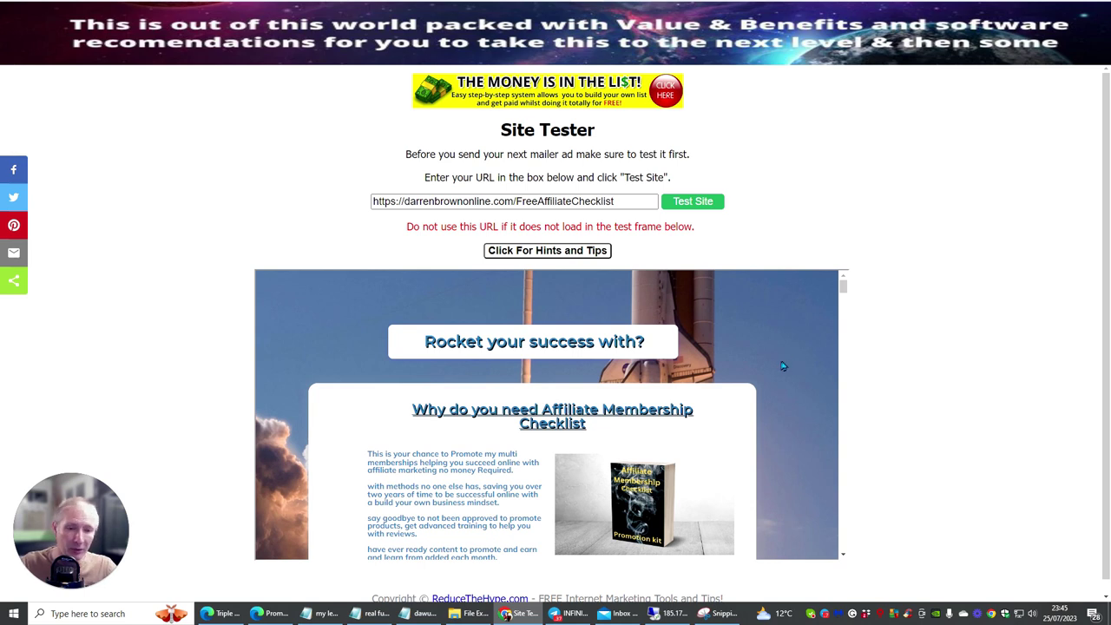
Scroll through the test frame to confirm the affiliate checklist offers page loads fully
scroll(772, 342, "down", 1)
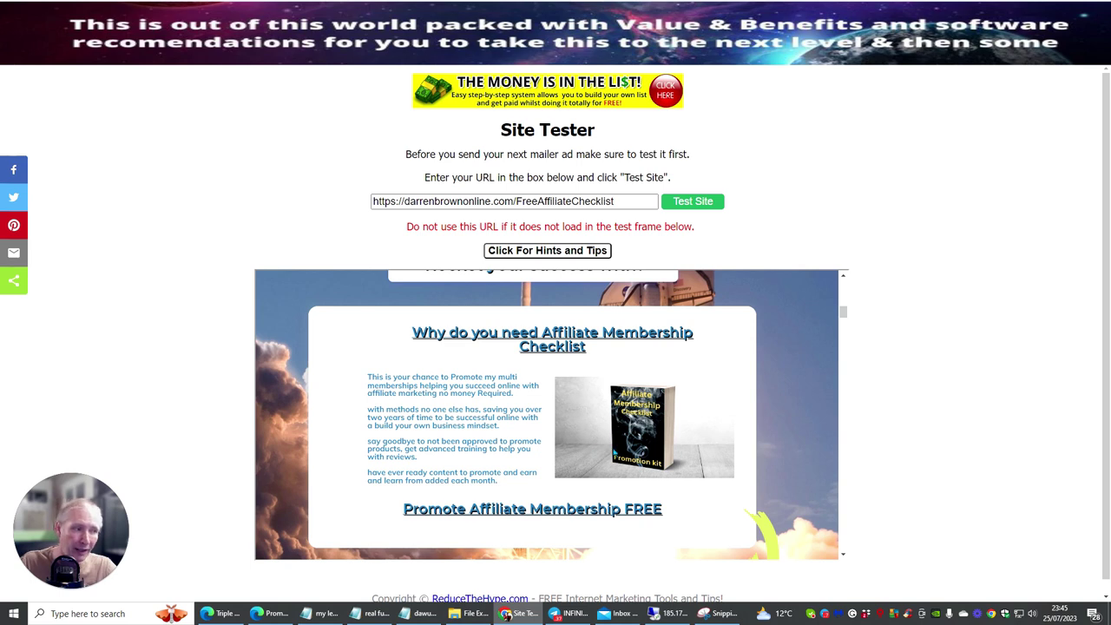
scroll(771, 323, "down", 5)
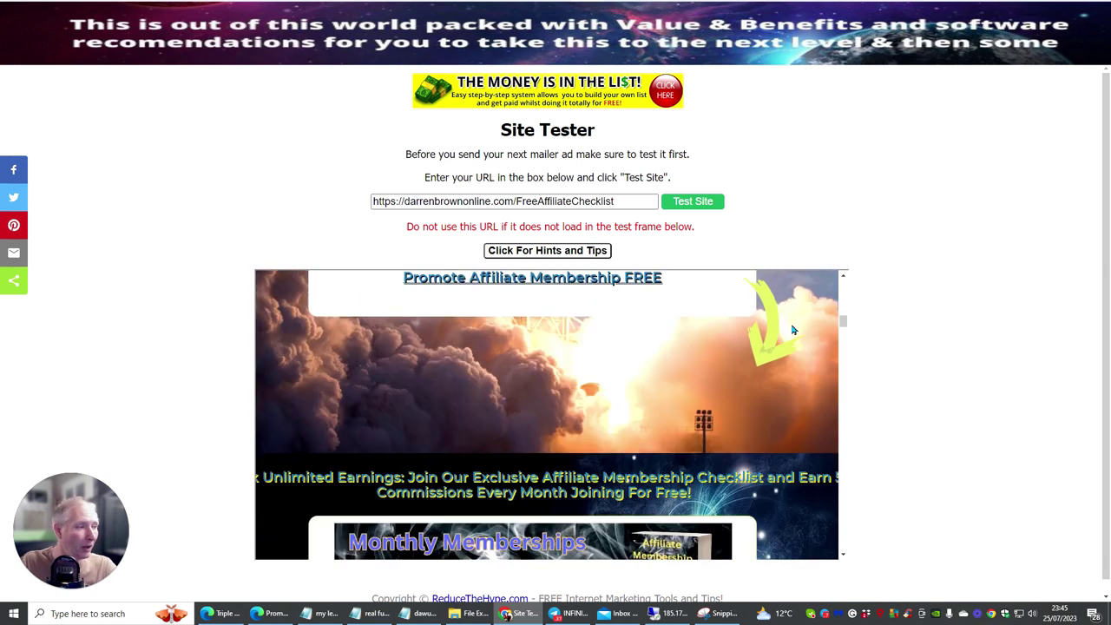
scroll(764, 321, "down", 2)
scroll(759, 322, "down", 2)
scroll(755, 323, "down", 2)
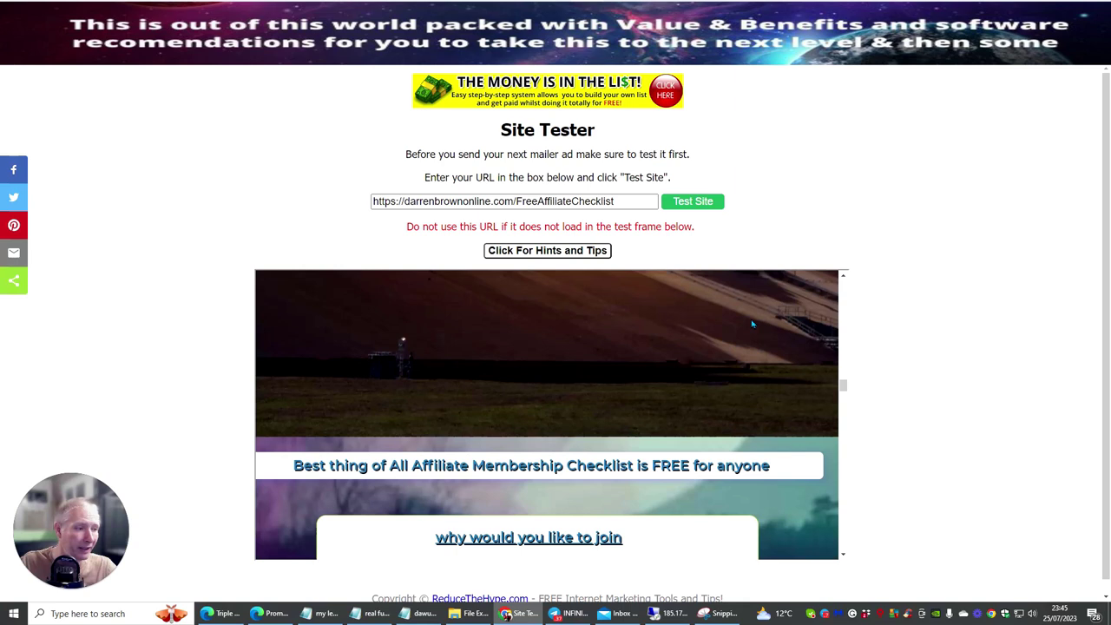
scroll(752, 325, "down", 2)
scroll(752, 324, "down", 2)
scroll(750, 325, "down", 2)
scroll(748, 325, "down", 2)
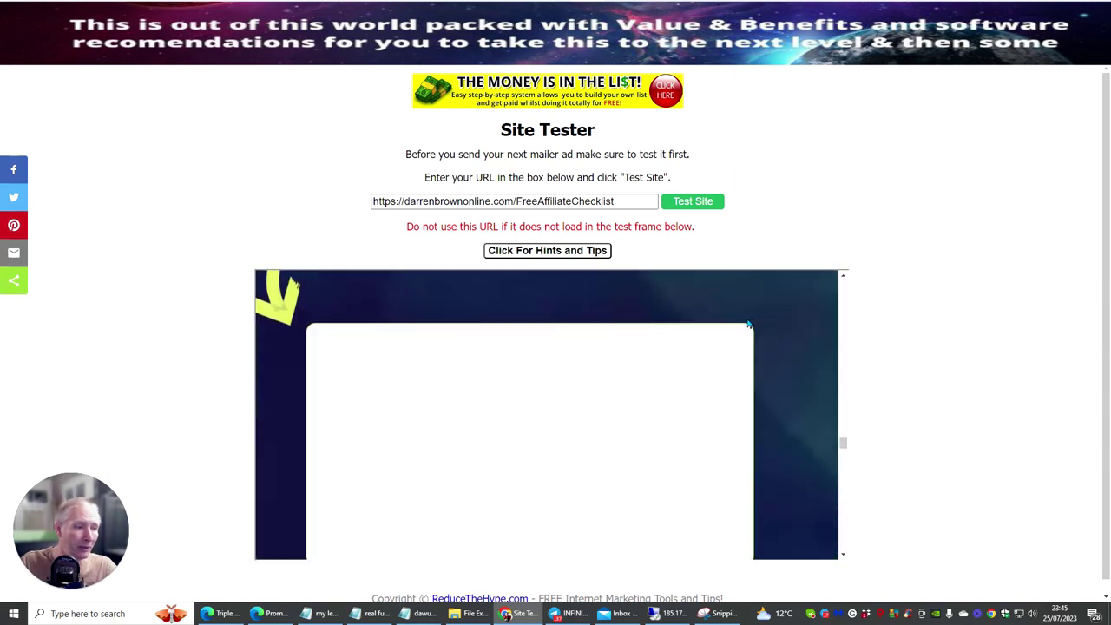
scroll(745, 325, "down", 3)
scroll(744, 325, "down", 2)
scroll(744, 324, "down", 2)
scroll(742, 324, "down", 2)
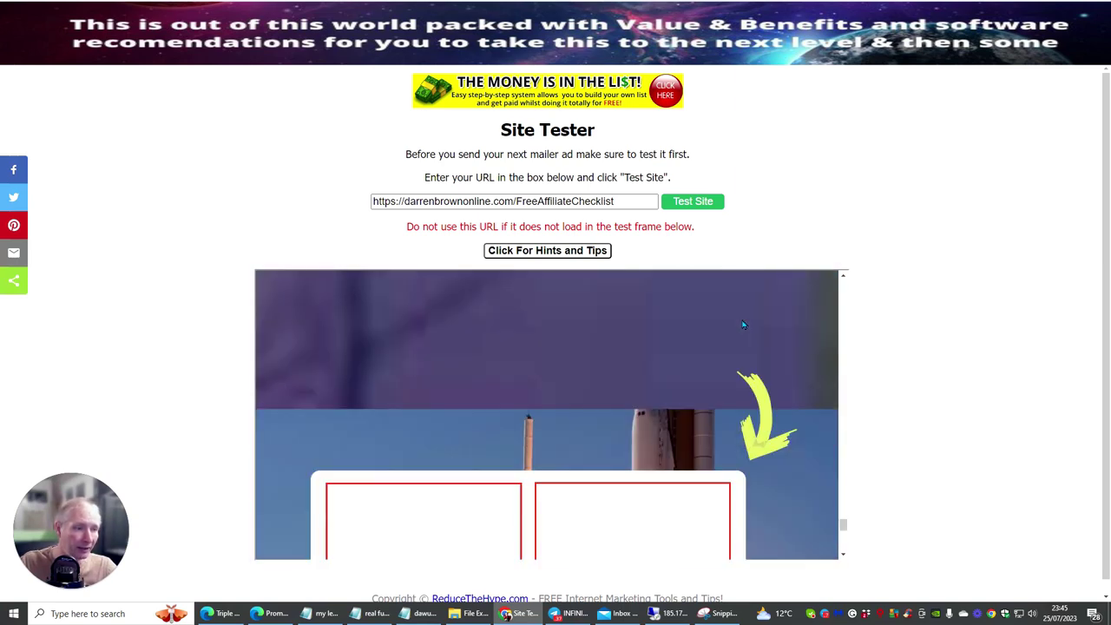
scroll(742, 324, "down", 2)
scroll(742, 325, "up", 3)
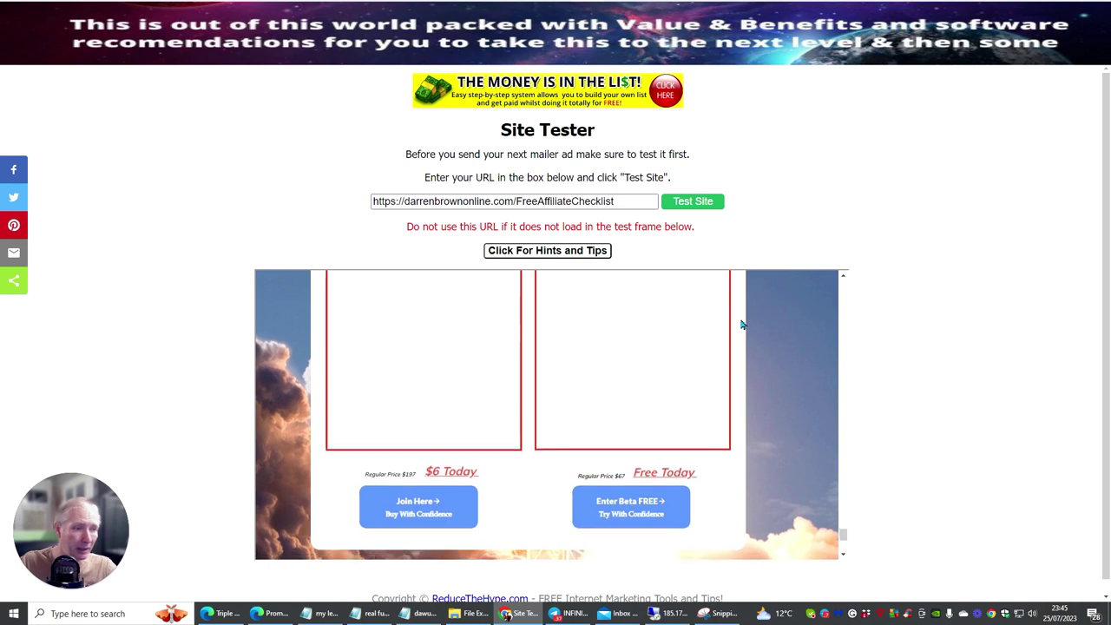
scroll(742, 325, "down", 3)
scroll(742, 325, "up", 3)
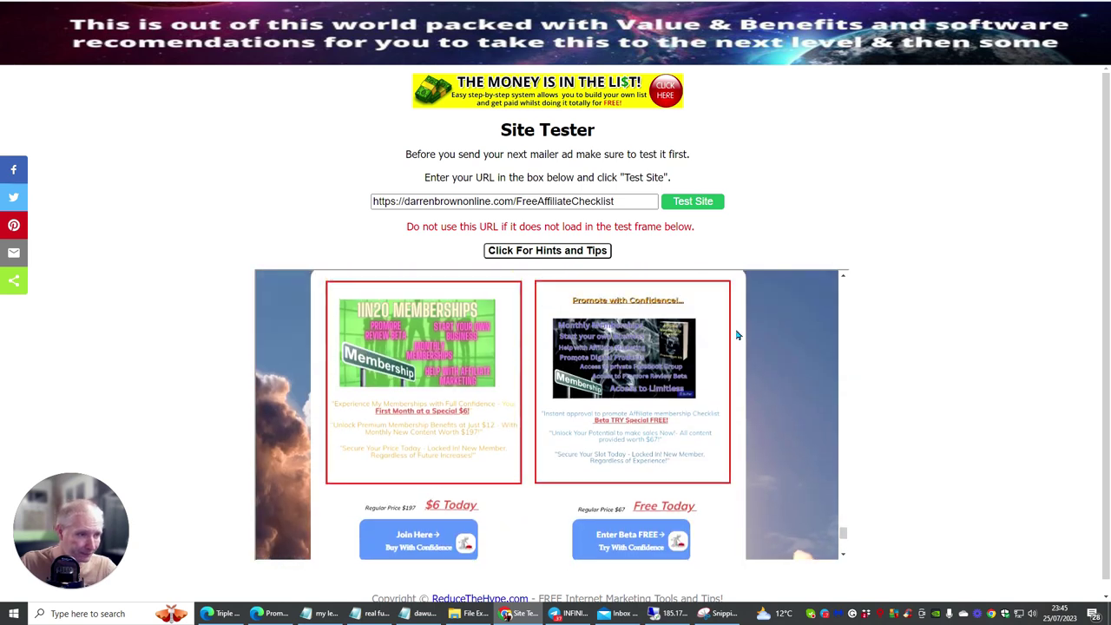
scroll(740, 330, "up", 2)
scroll(737, 335, "down", 2)
scroll(737, 332, "up", 1)
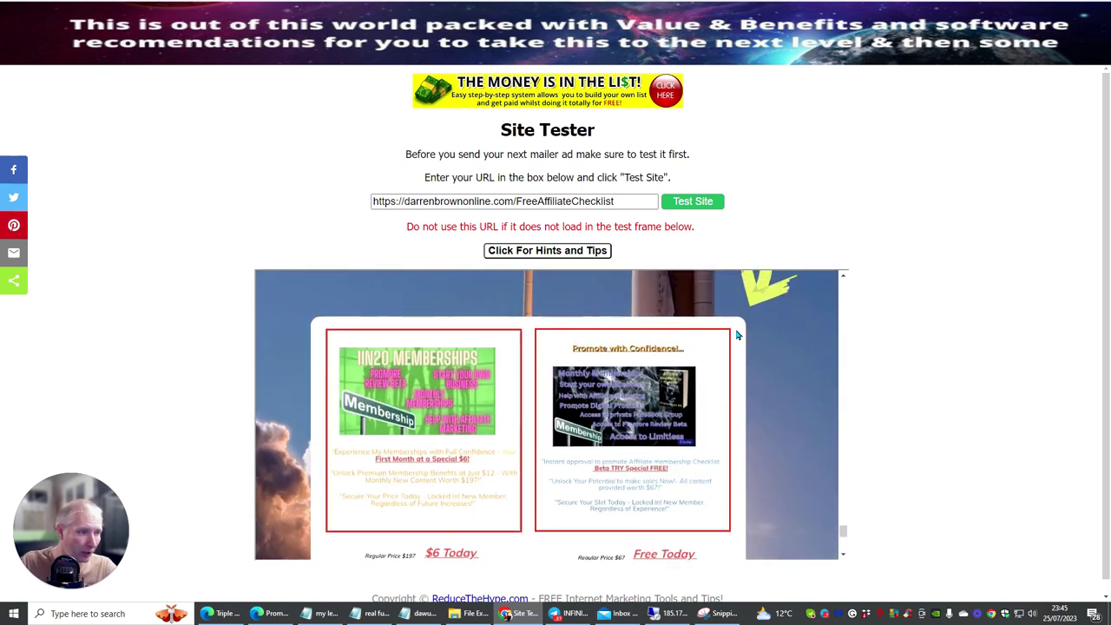
scroll(737, 332, "down", 1)
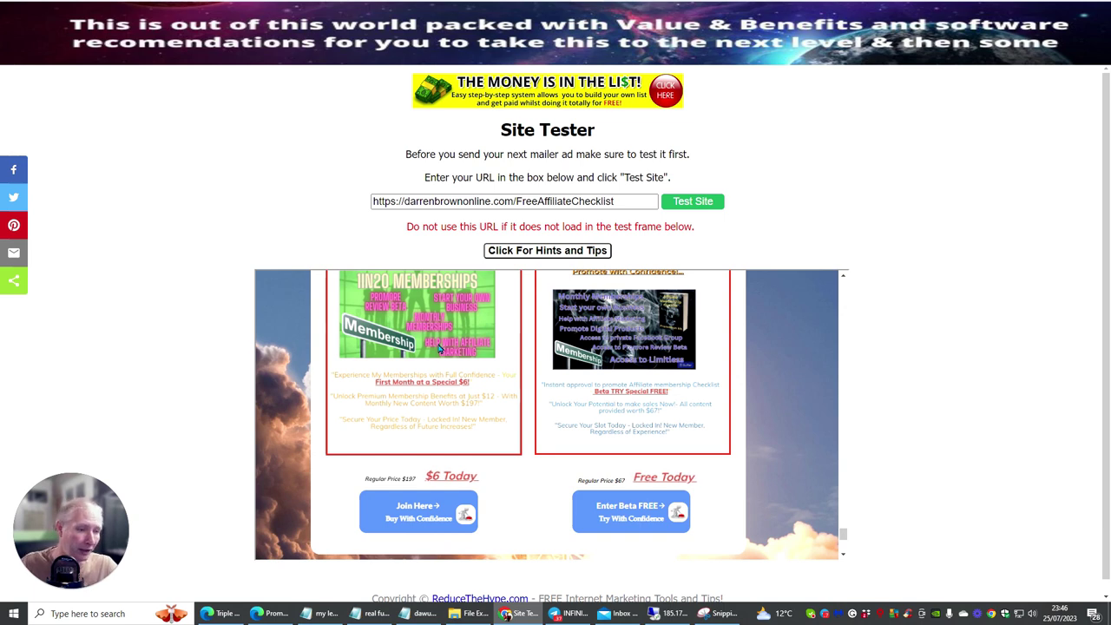
scroll(440, 347, "down", 2)
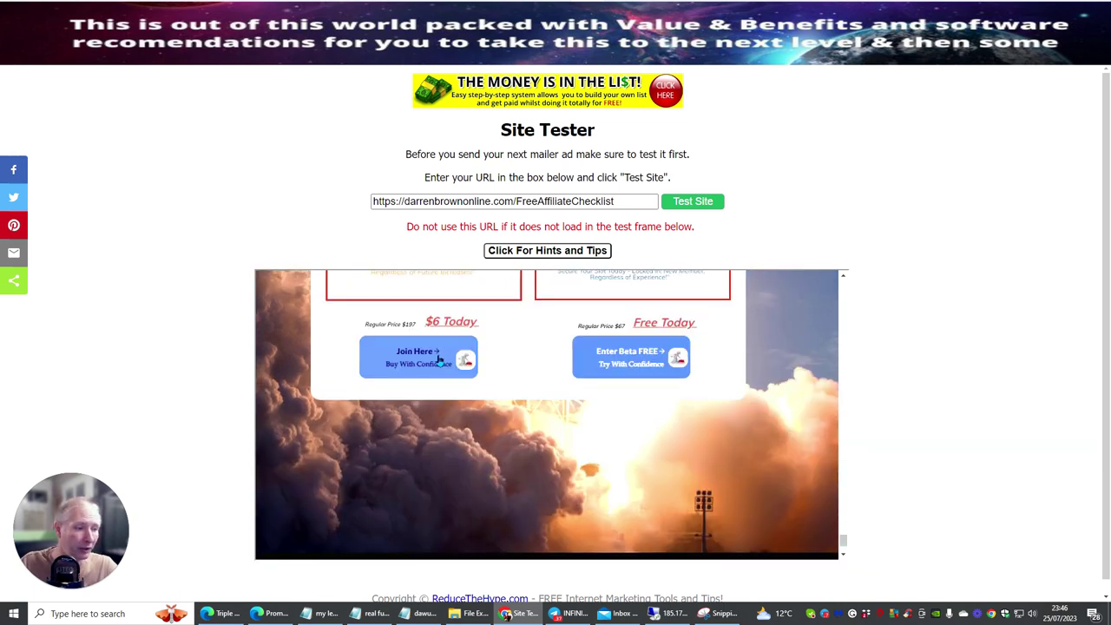
scroll(440, 360, "up", 1)
scroll(442, 373, "up", 2)
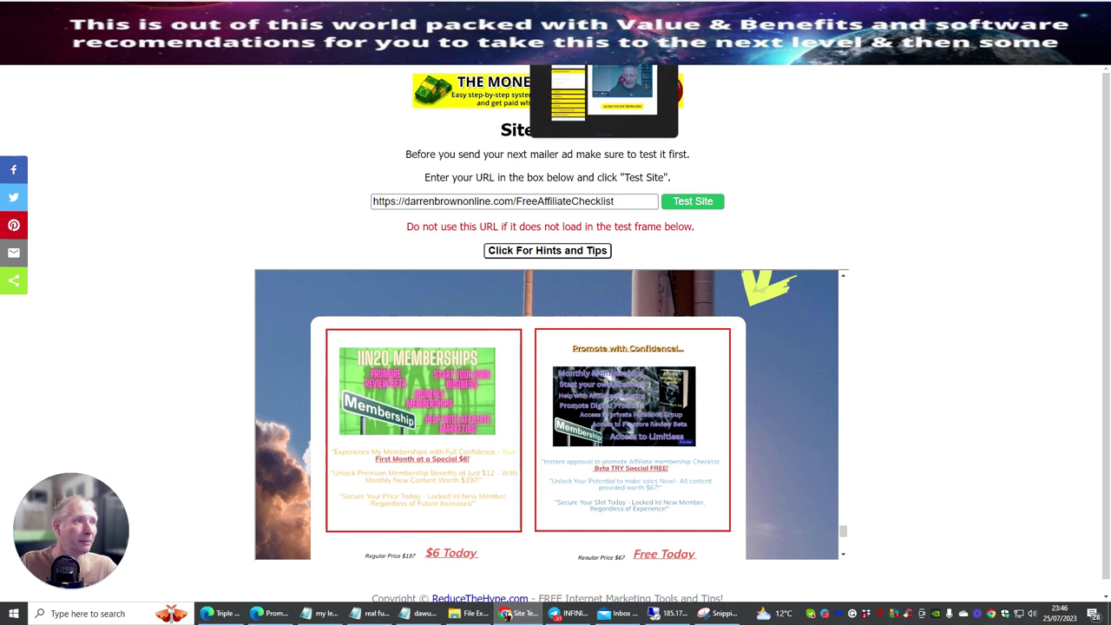
Return to the Reach My Tribe course and open the 'Submit Your URL(s)' lesson instructions
key("ctrl+w")
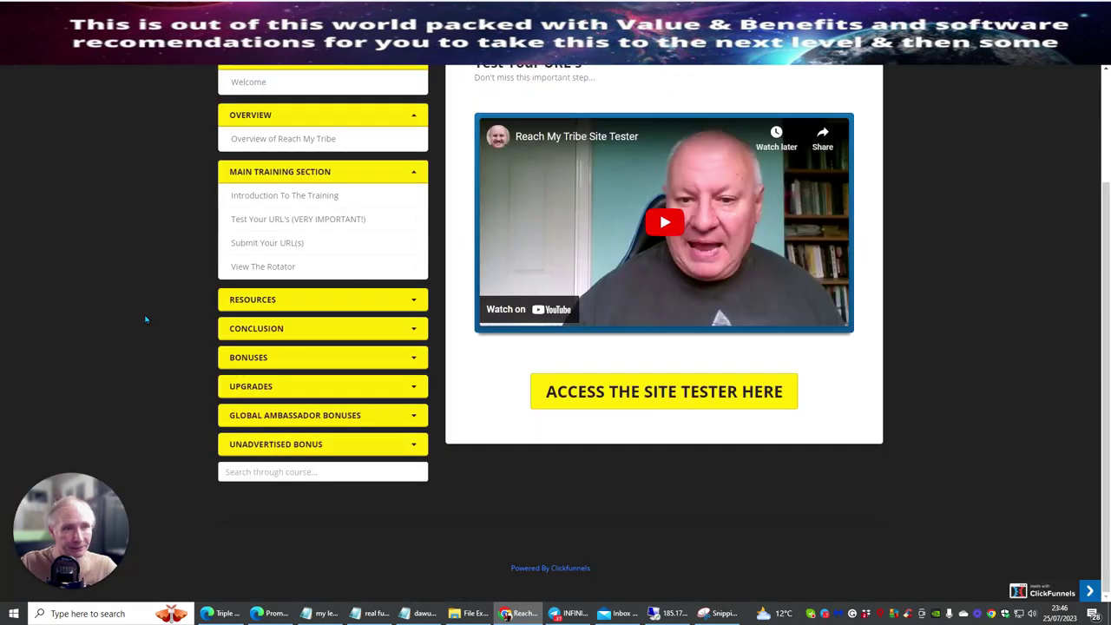
left_click(278, 249)
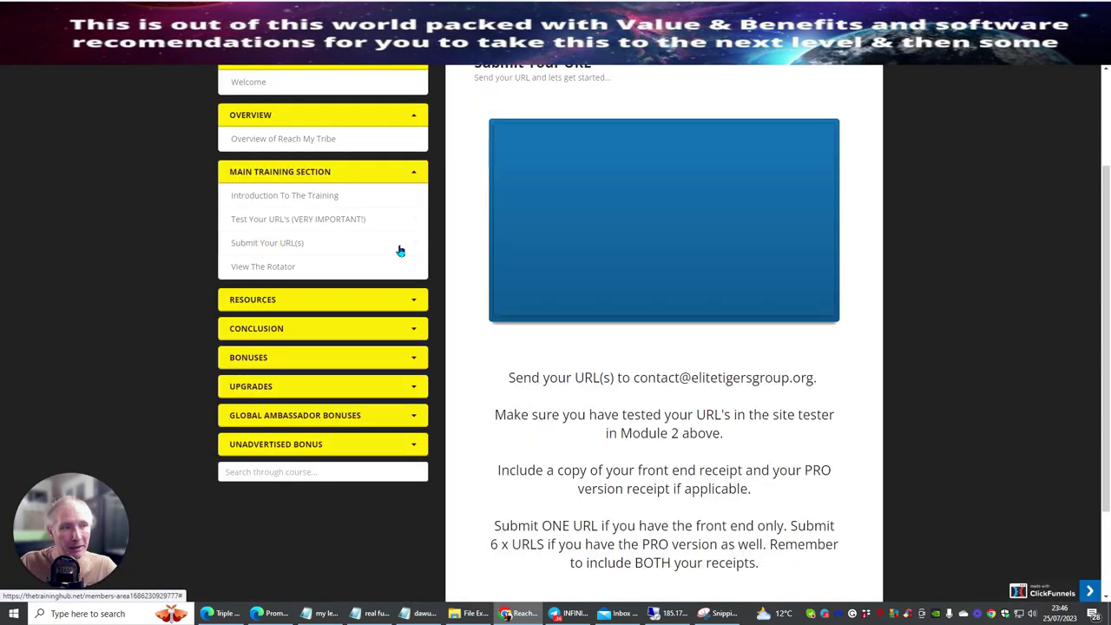
scroll(902, 132, "down", 3)
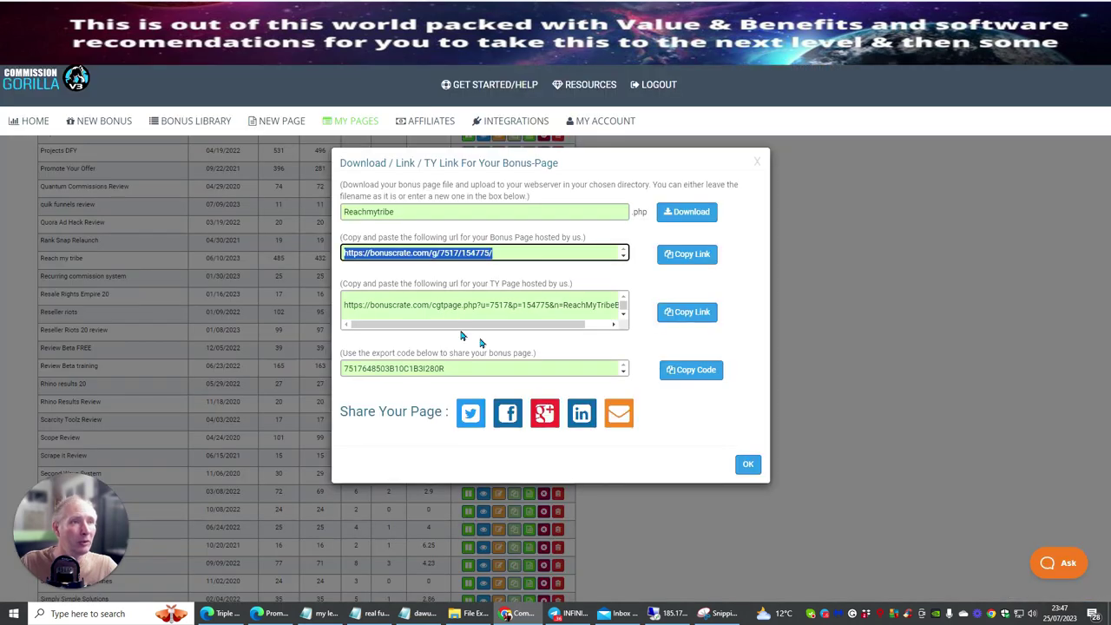
Reopen the Reach my tribe bonus link details and copy the bonus page URL
left_click(747, 465)
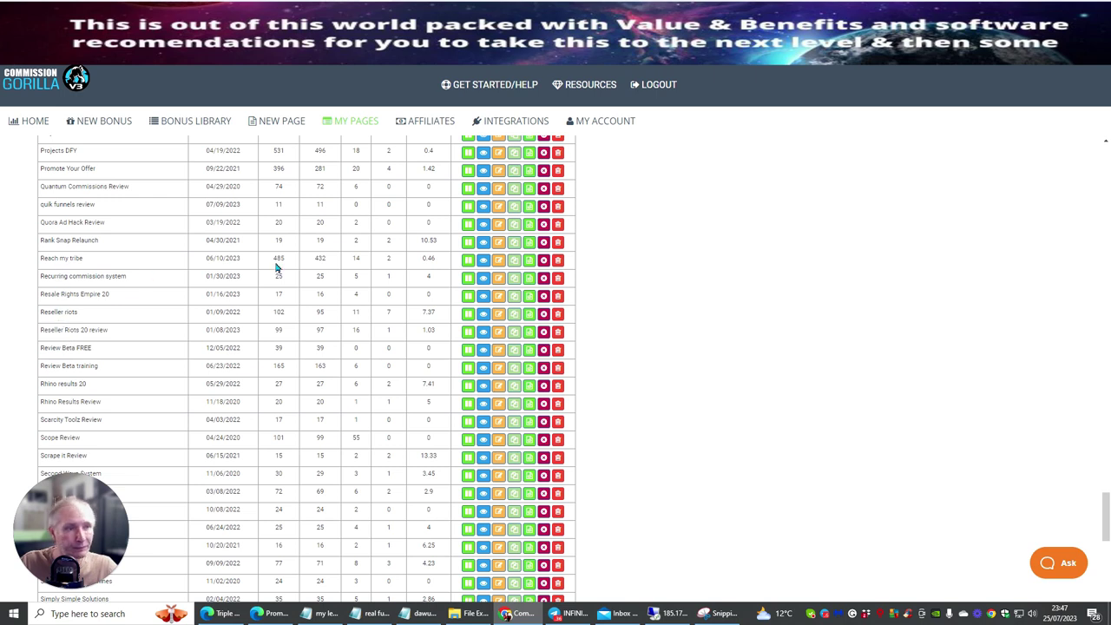
left_click(530, 261)
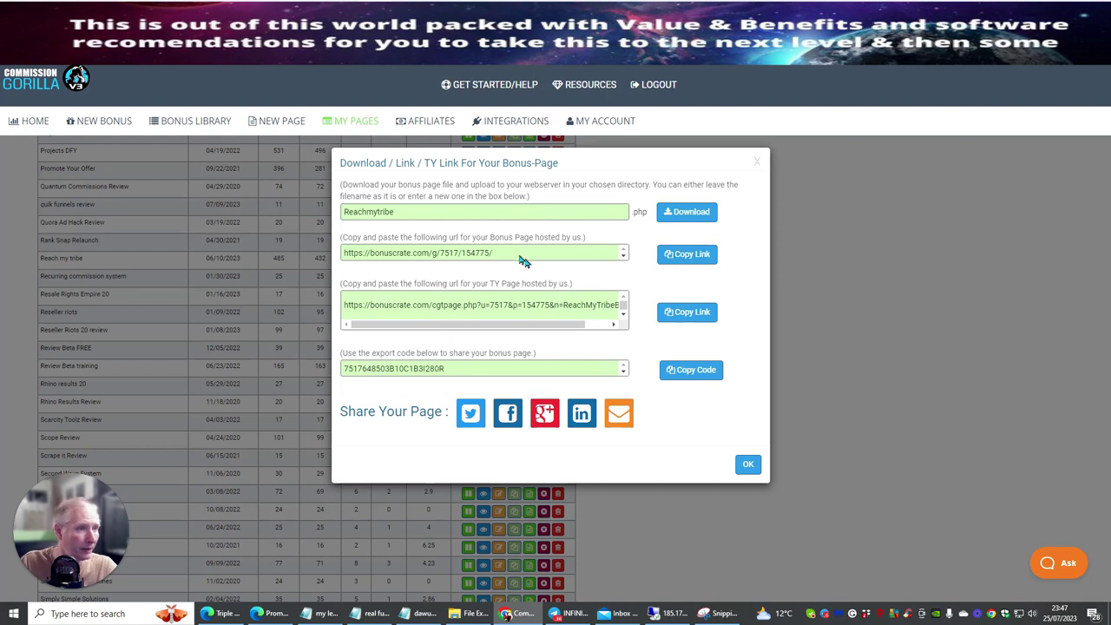
left_click(426, 253)
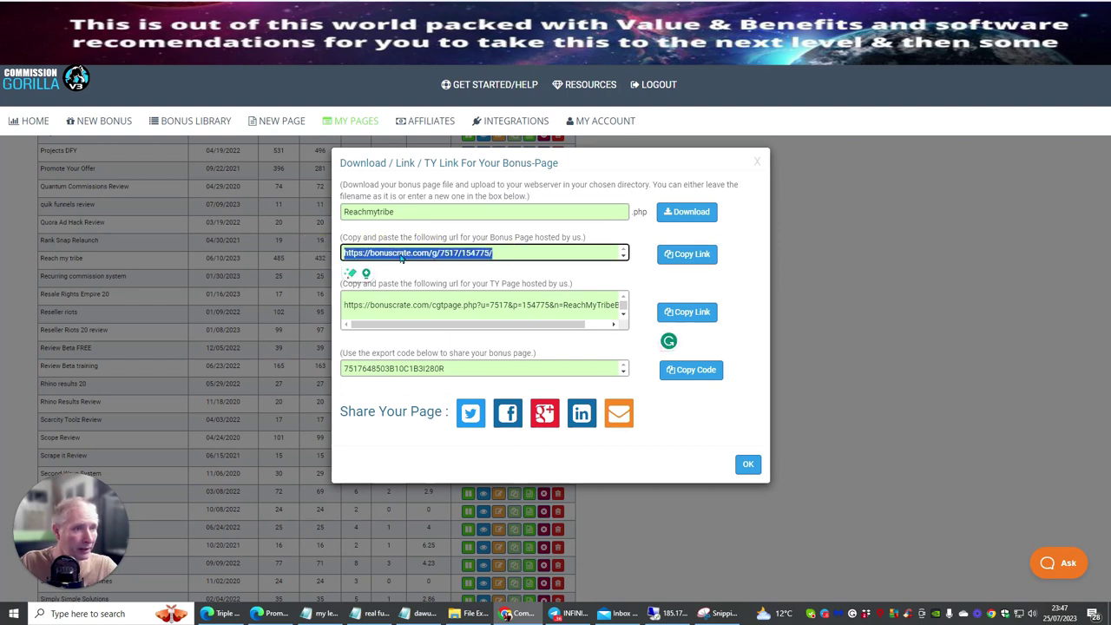
right_click(401, 257)
left_click(430, 267)
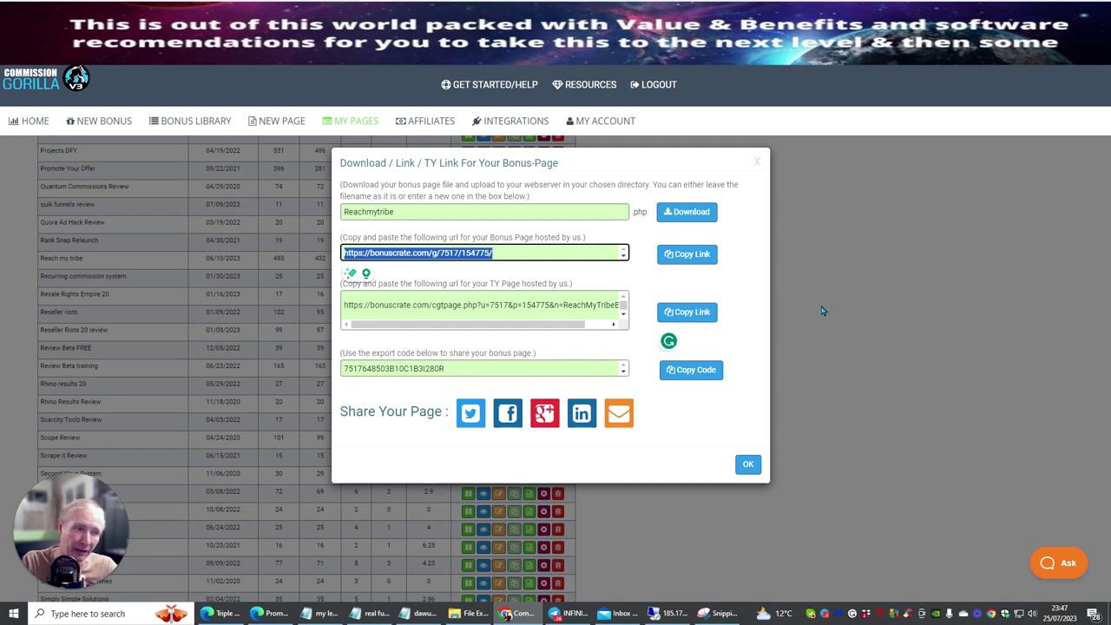
Check the bonus page's export code, close the link window, and open a blank tab
left_click(386, 368)
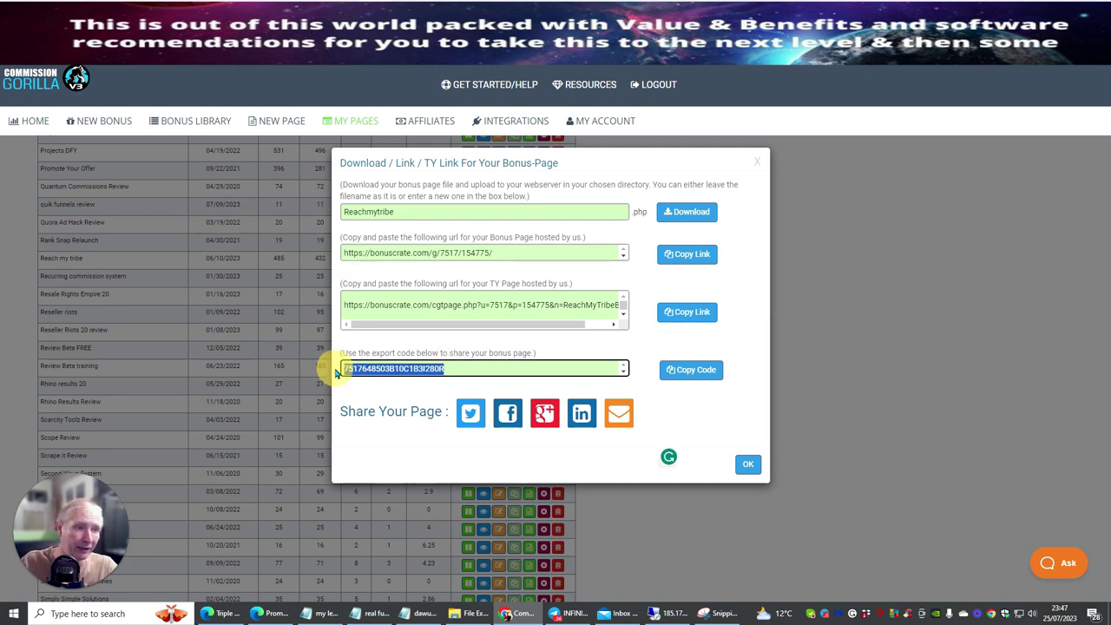
left_click(407, 380)
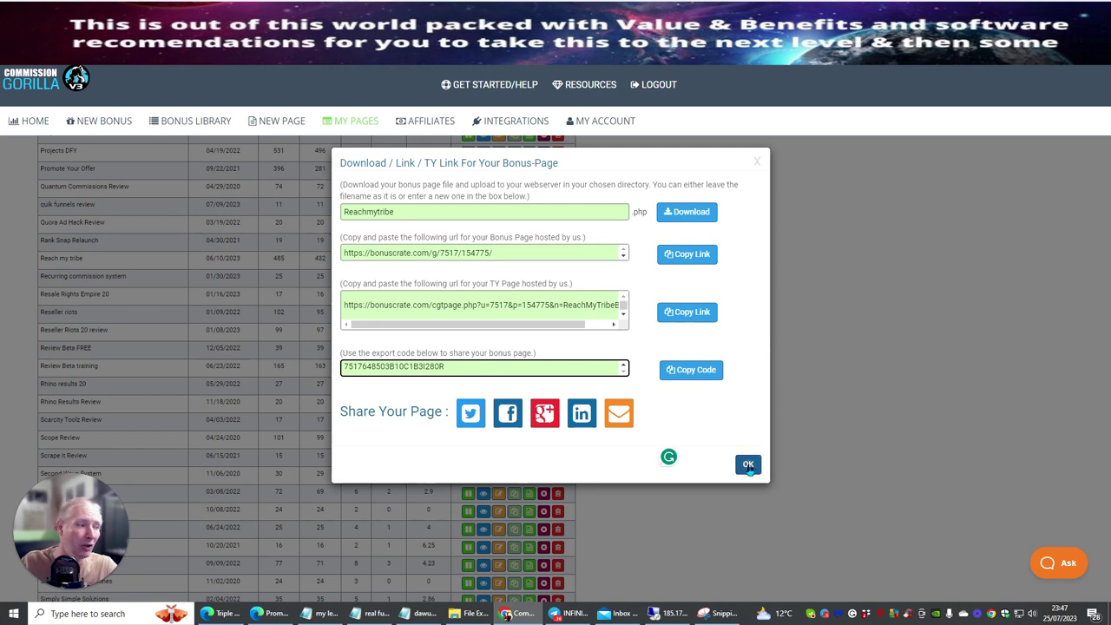
left_click(747, 464)
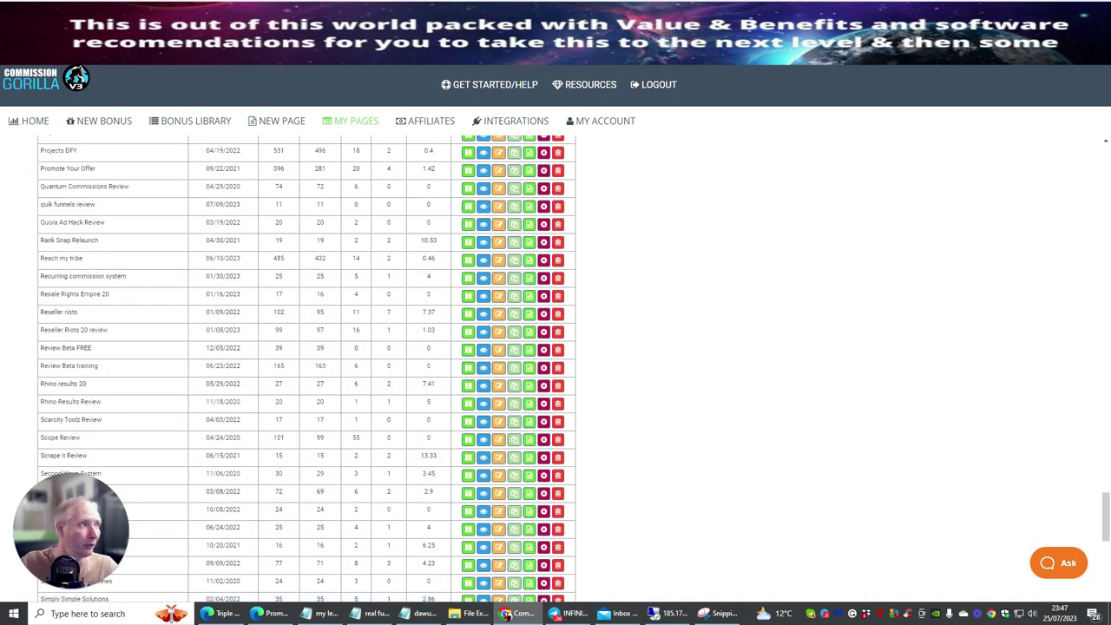
key("ctrl+t")
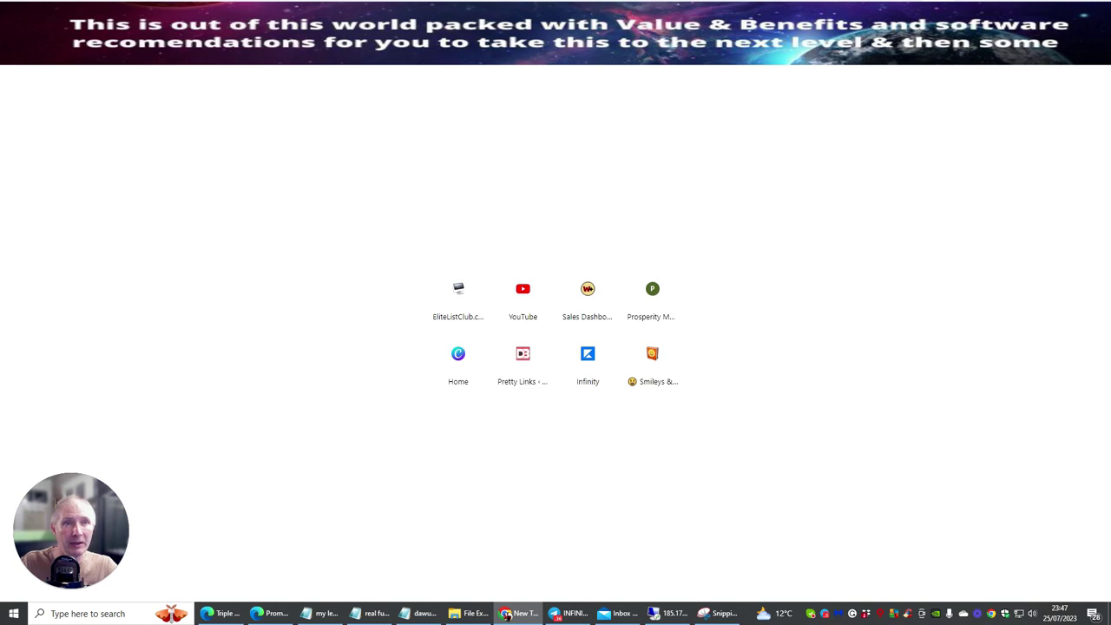
Paste and go to the copied bonuscrate URL and browse the bonus page's first offers
right_click(188, 68)
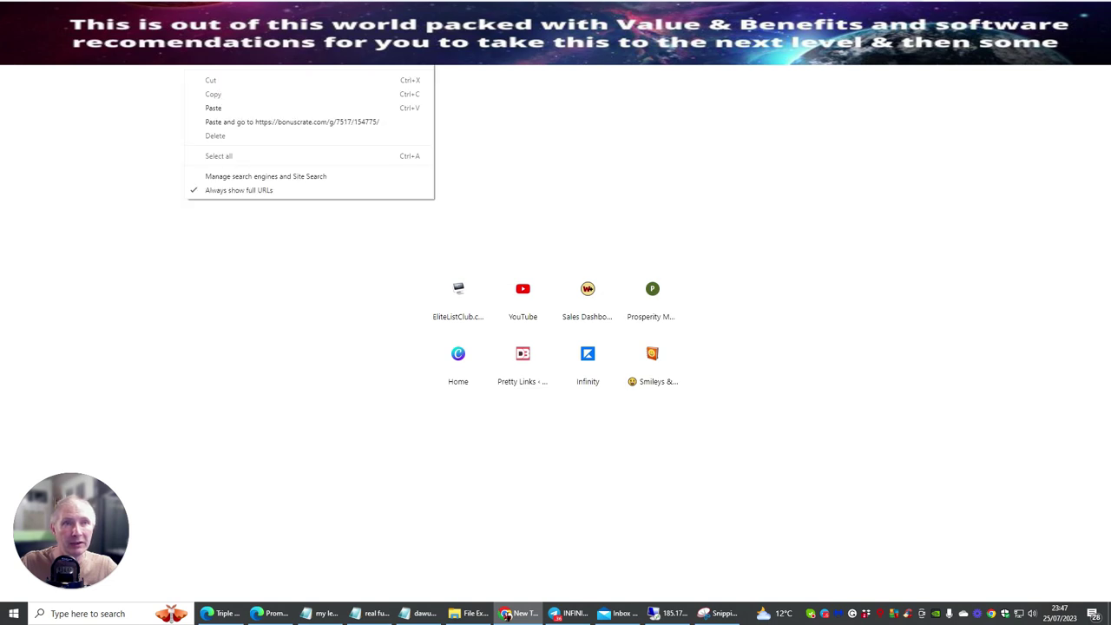
left_click(216, 124)
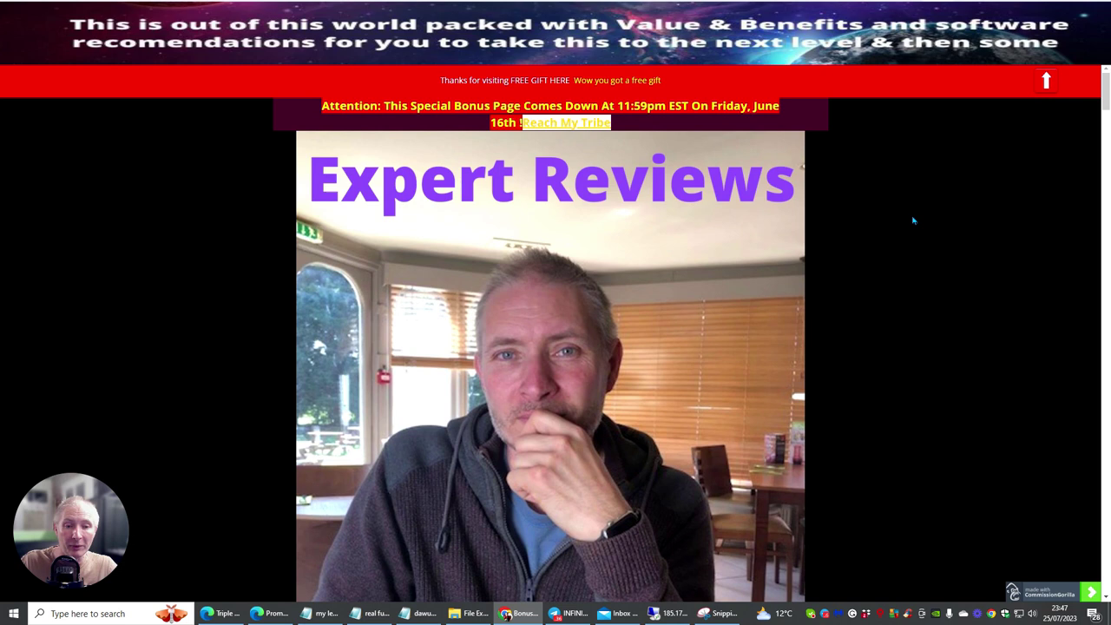
scroll(623, 205, "down", 7)
scroll(608, 203, "down", 4)
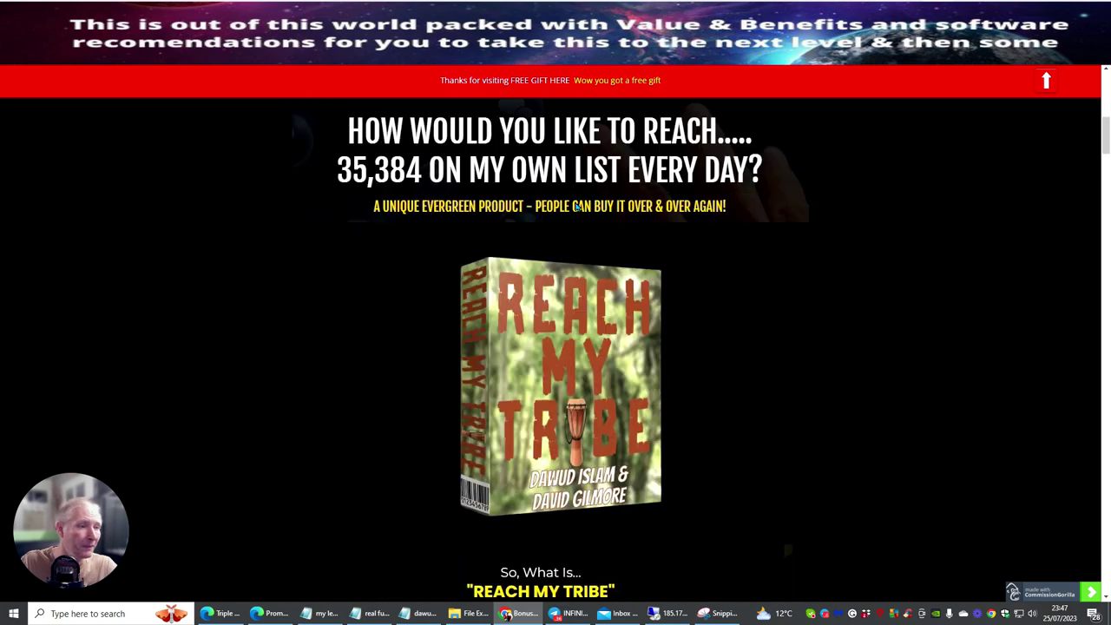
scroll(590, 201, "down", 1)
scroll(575, 200, "down", 3)
scroll(576, 200, "down", 1)
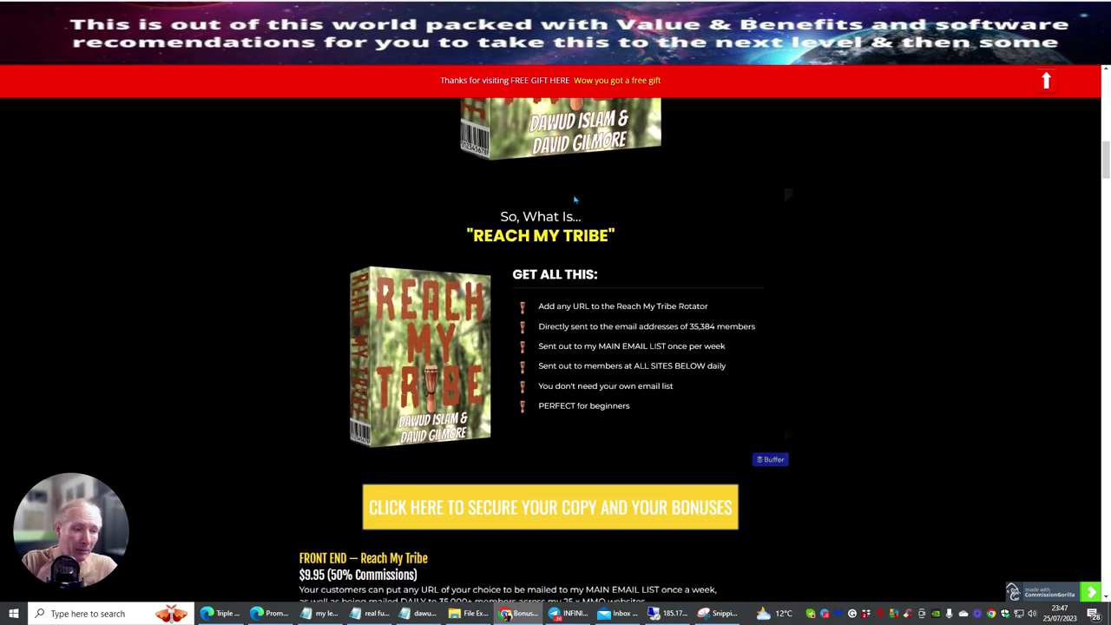
scroll(574, 199, "down", 4)
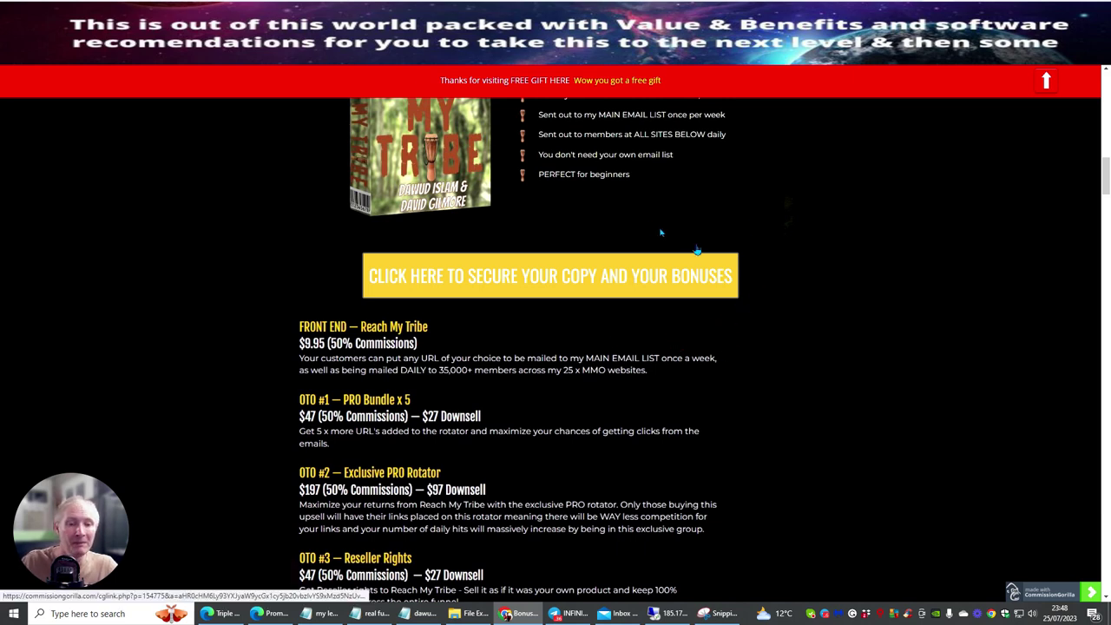
scroll(664, 231, "down", 3)
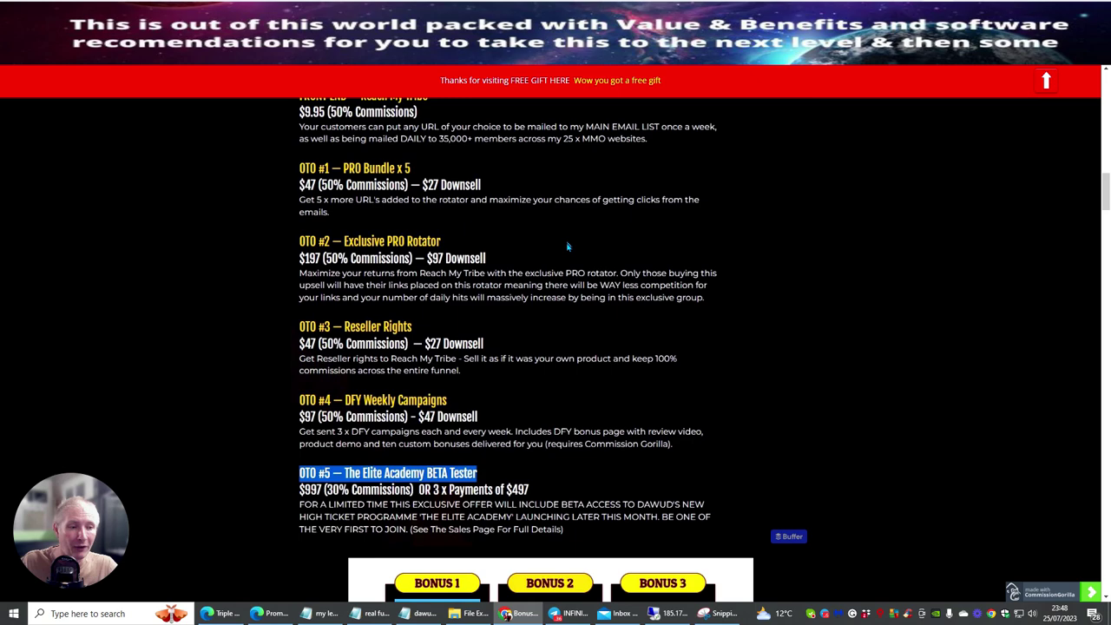
scroll(567, 246, "down", 1)
scroll(568, 247, "down", 1)
scroll(568, 247, "down", 1)
scroll(568, 247, "down", 3)
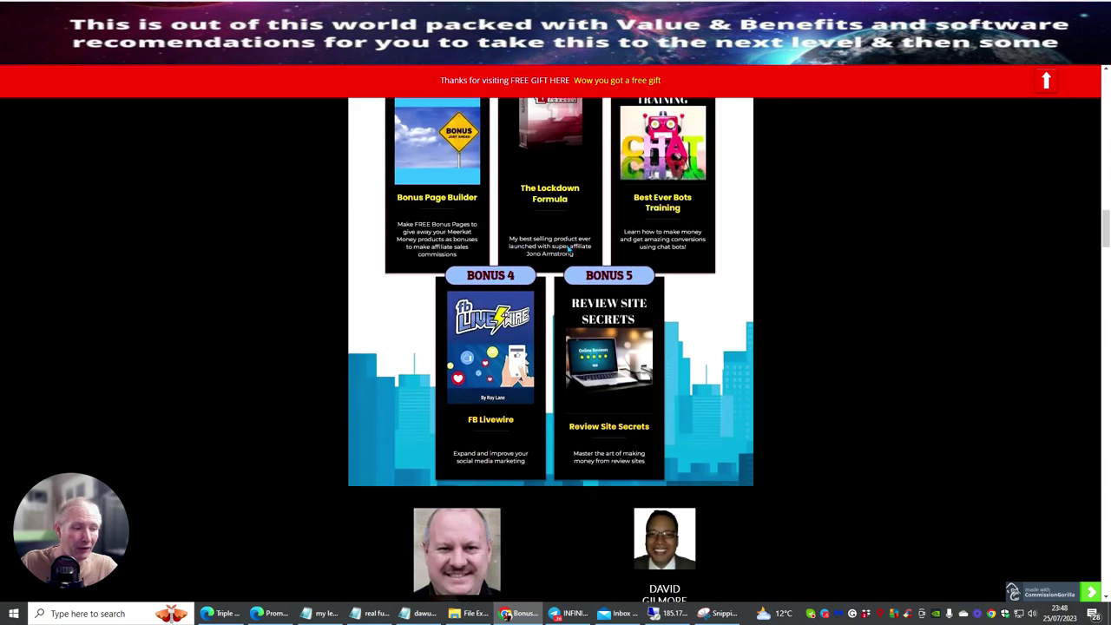
scroll(569, 247, "down", 3)
scroll(569, 247, "up", 3)
scroll(569, 248, "up", 5)
scroll(570, 247, "up", 1)
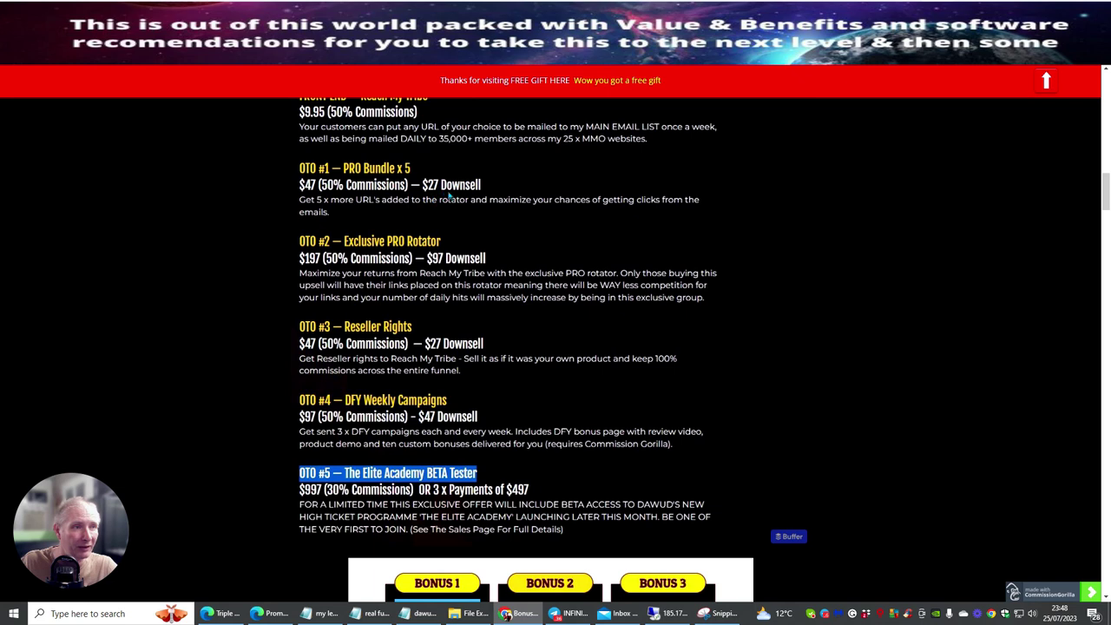
scroll(449, 196, "up", 2)
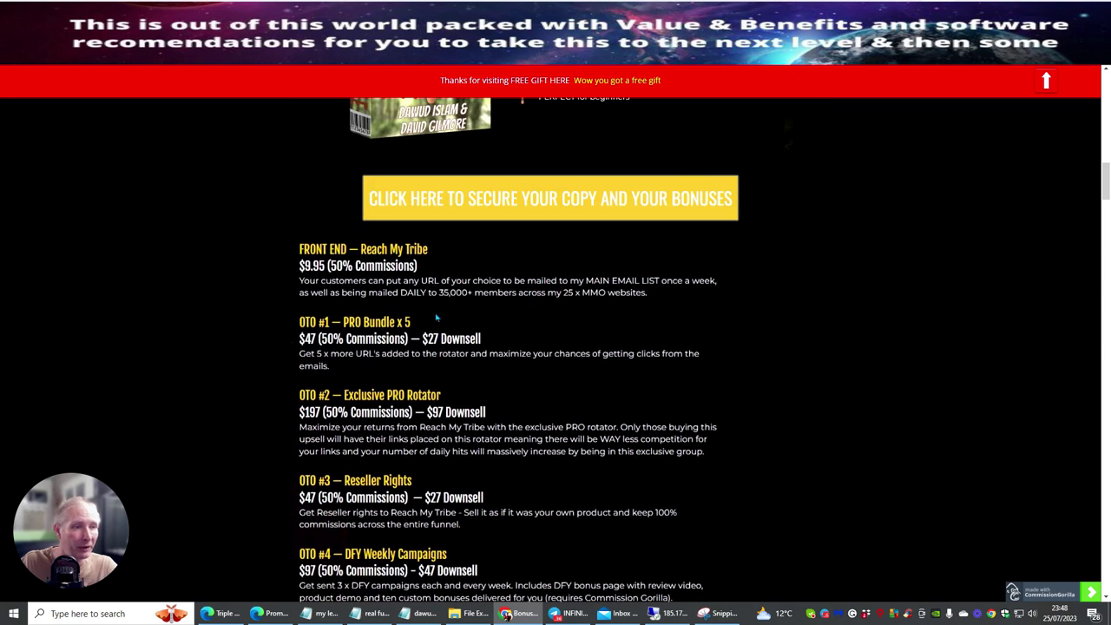
Scroll down through the bonus page's upsells and bonuses, then back to the top
scroll(492, 316, "down", 2)
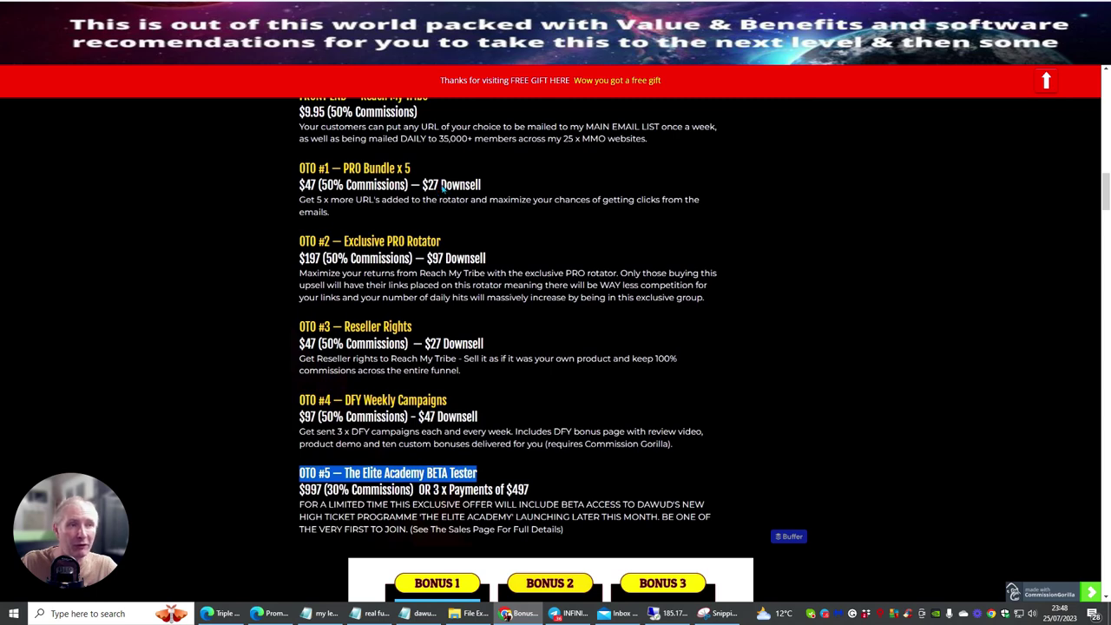
scroll(540, 200, "down", 3)
scroll(542, 204, "down", 4)
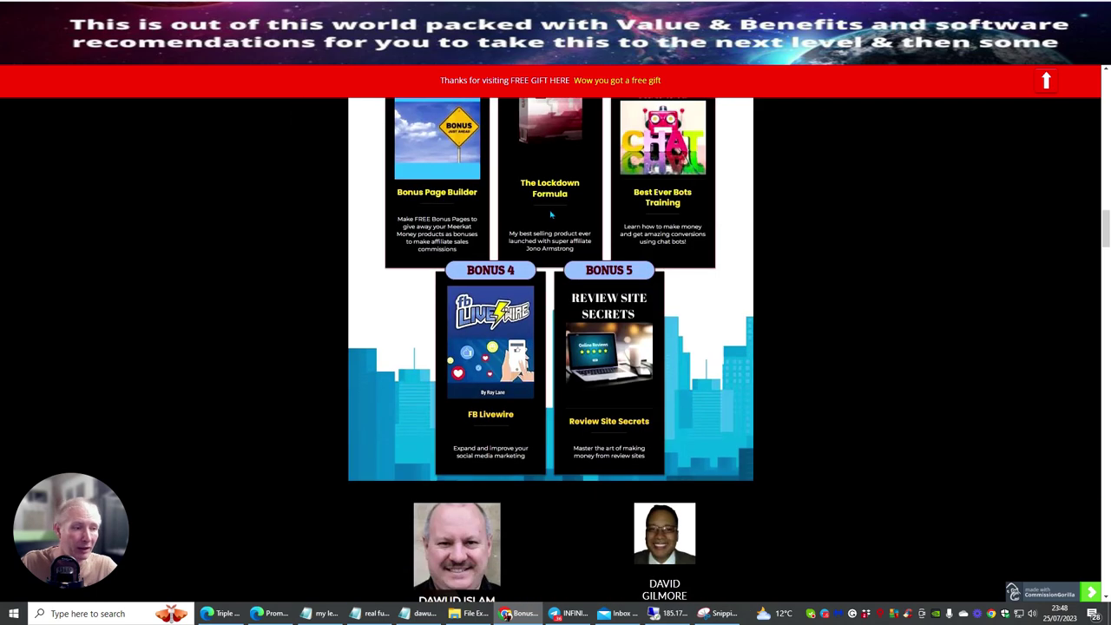
scroll(546, 210, "down", 5)
scroll(550, 214, "down", 1)
scroll(548, 221, "down", 1)
scroll(538, 251, "down", 3)
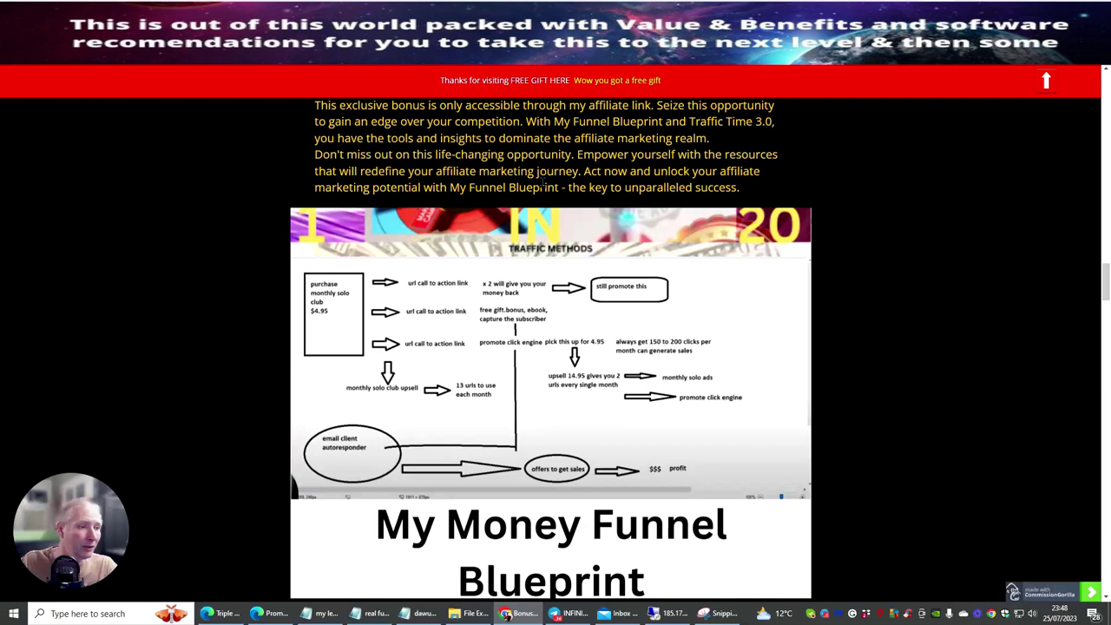
scroll(521, 299, "down", 2)
scroll(517, 306, "down", 3)
scroll(405, 287, "down", 2)
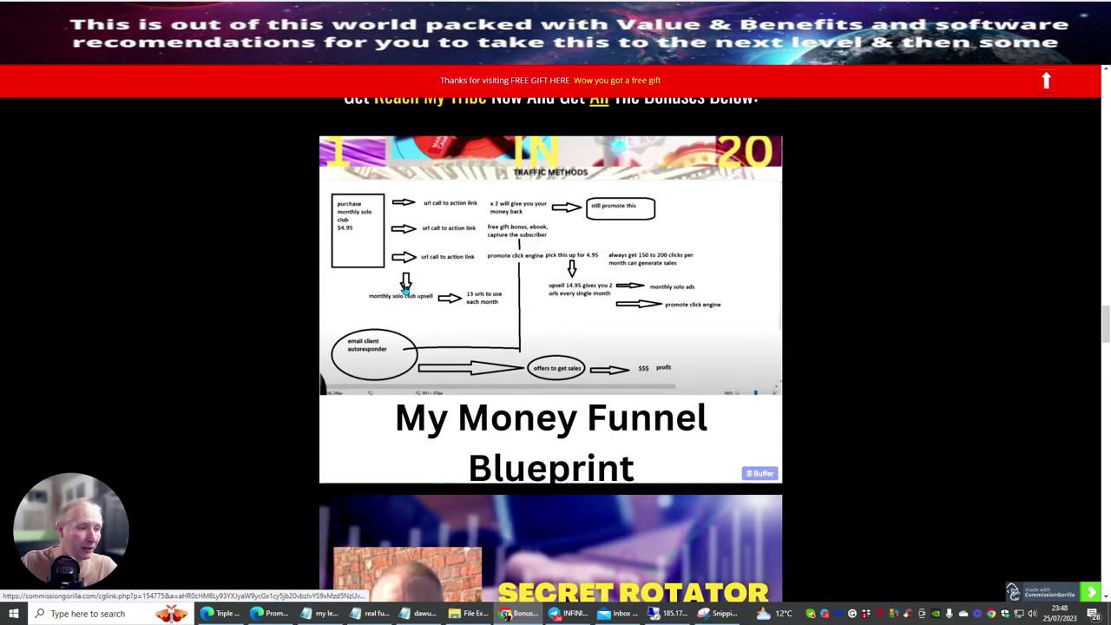
scroll(562, 432, "down", 2)
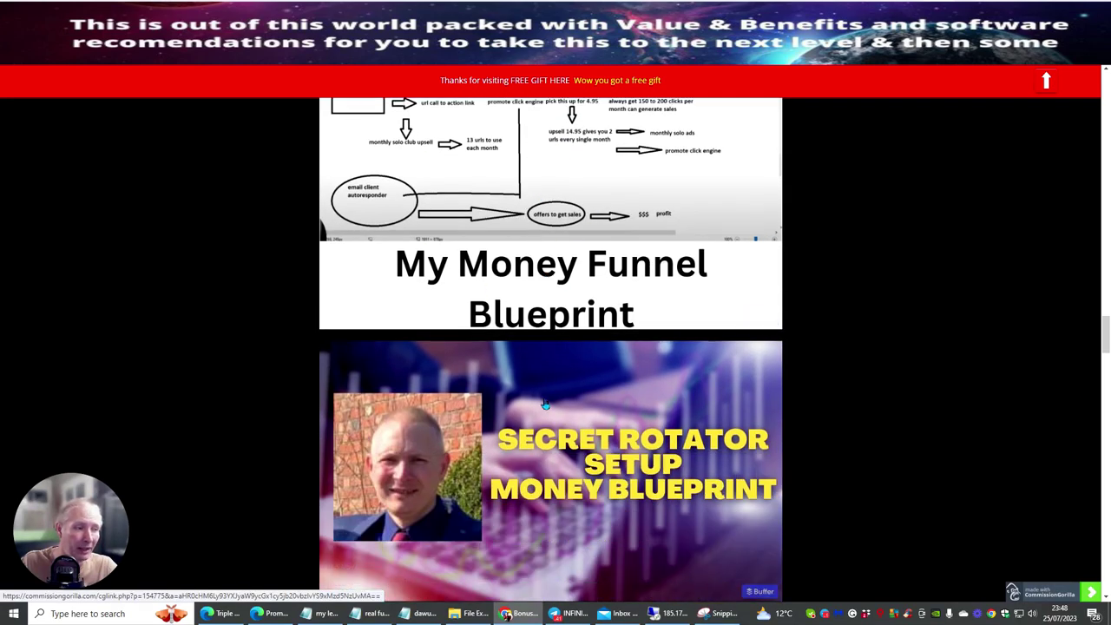
scroll(545, 404, "down", 3)
scroll(531, 347, "down", 4)
scroll(526, 300, "down", 3)
scroll(522, 297, "down", 4)
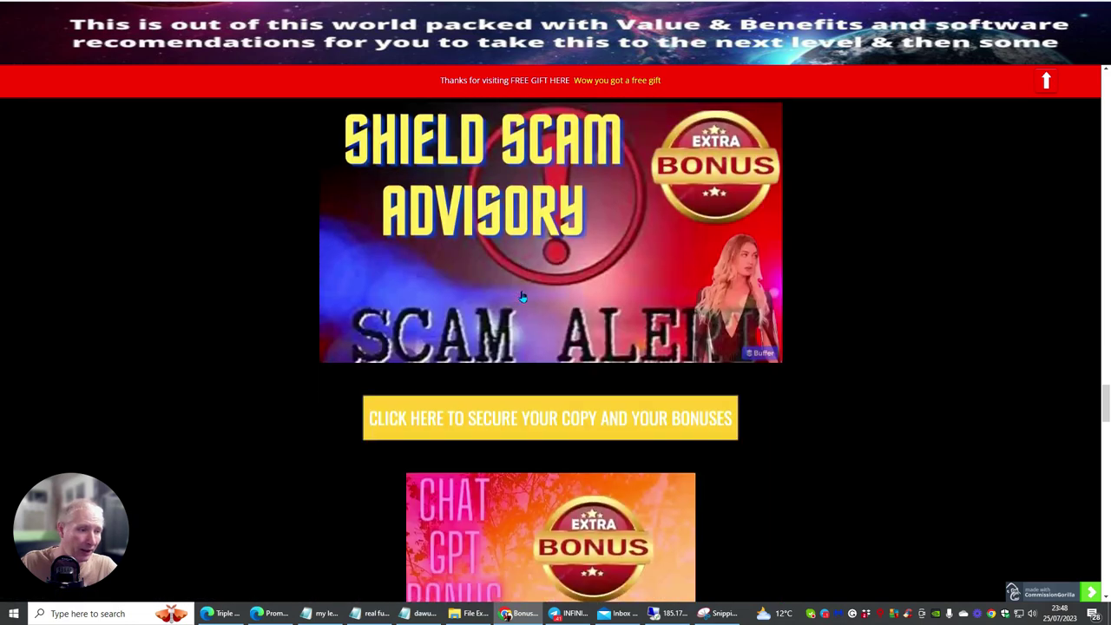
scroll(522, 297, "down", 3)
scroll(534, 290, "down", 4)
scroll(538, 286, "down", 4)
scroll(539, 289, "down", 4)
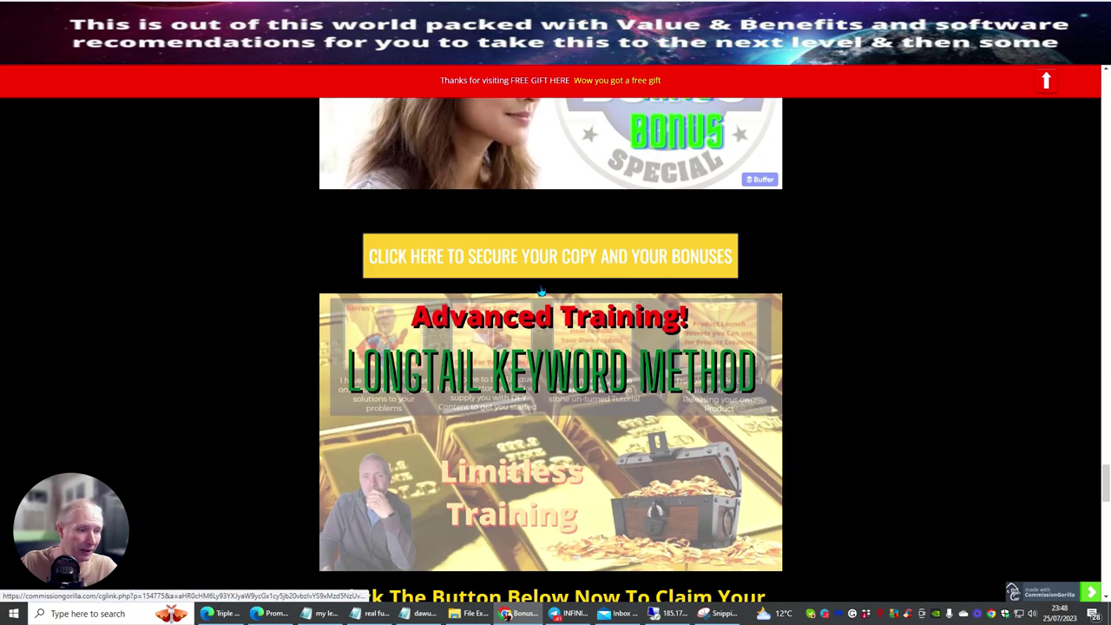
scroll(514, 254, "up", 2)
scroll(517, 269, "down", 4)
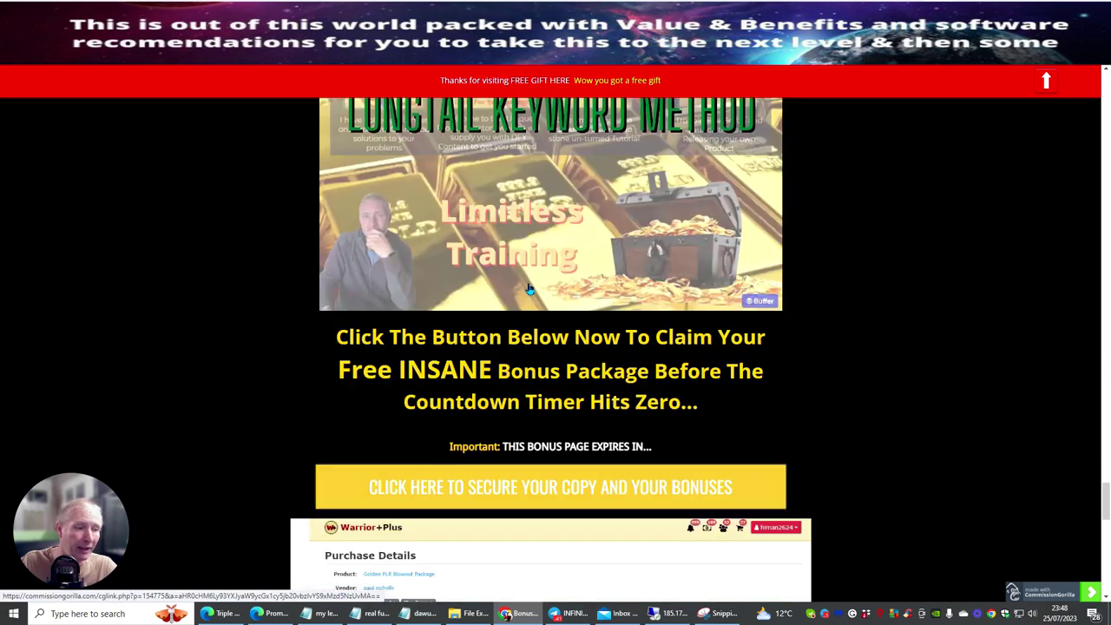
scroll(517, 282, "down", 5)
scroll(518, 295, "up", 4)
scroll(518, 296, "up", 4)
scroll(503, 285, "up", 5)
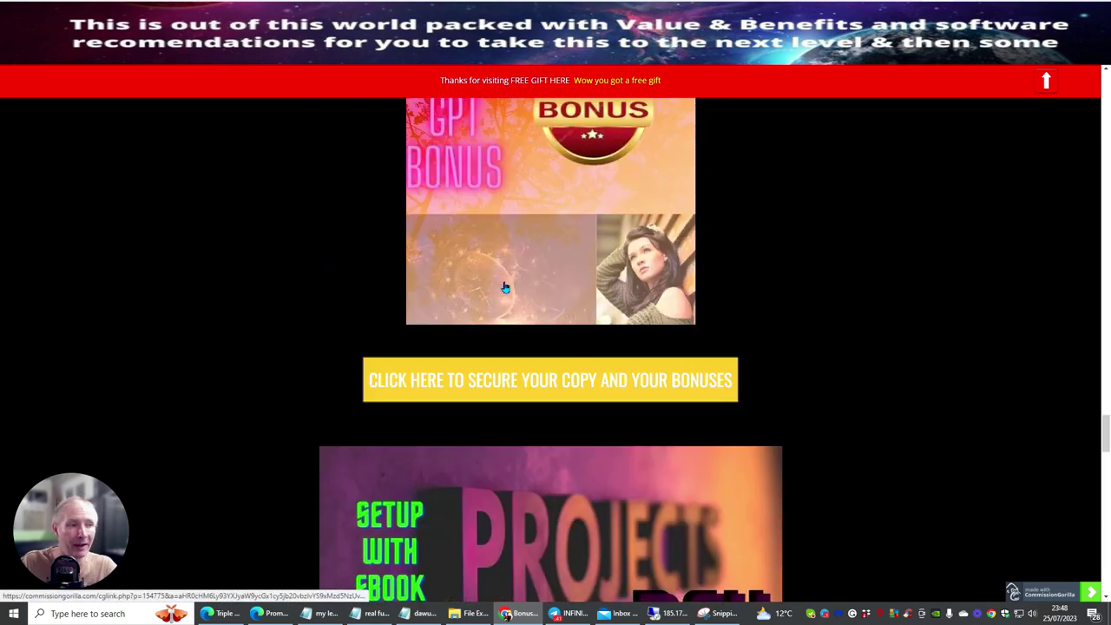
scroll(501, 303, "up", 5)
scroll(498, 291, "up", 4)
scroll(498, 292, "up", 5)
scroll(490, 299, "up", 5)
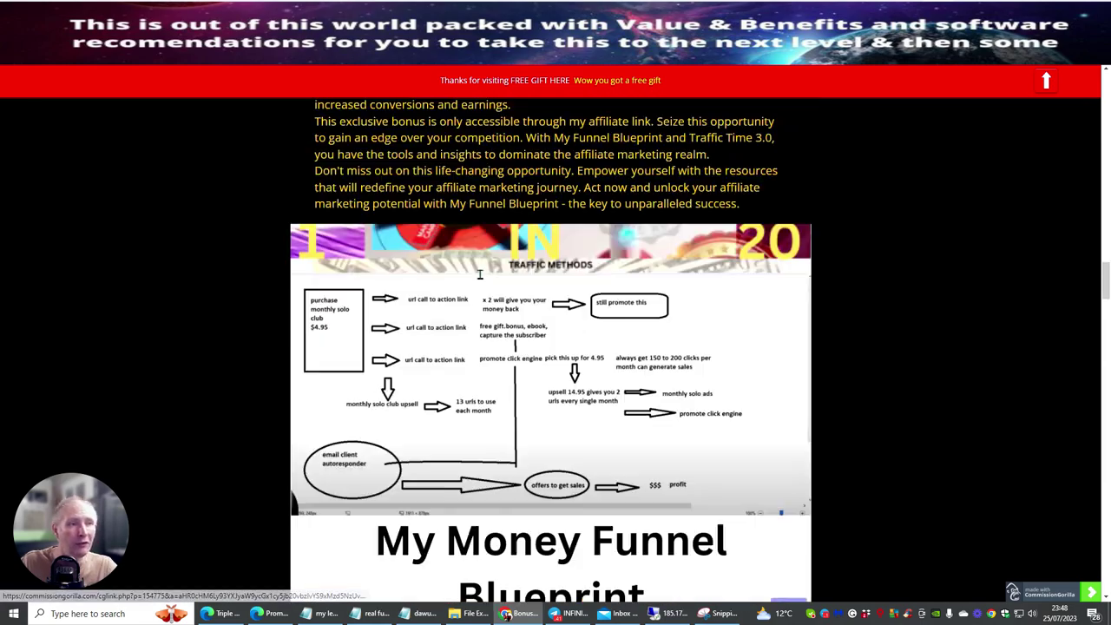
scroll(482, 306, "up", 5)
scroll(474, 313, "up", 5)
scroll(474, 313, "up", 5)
scroll(473, 314, "up", 5)
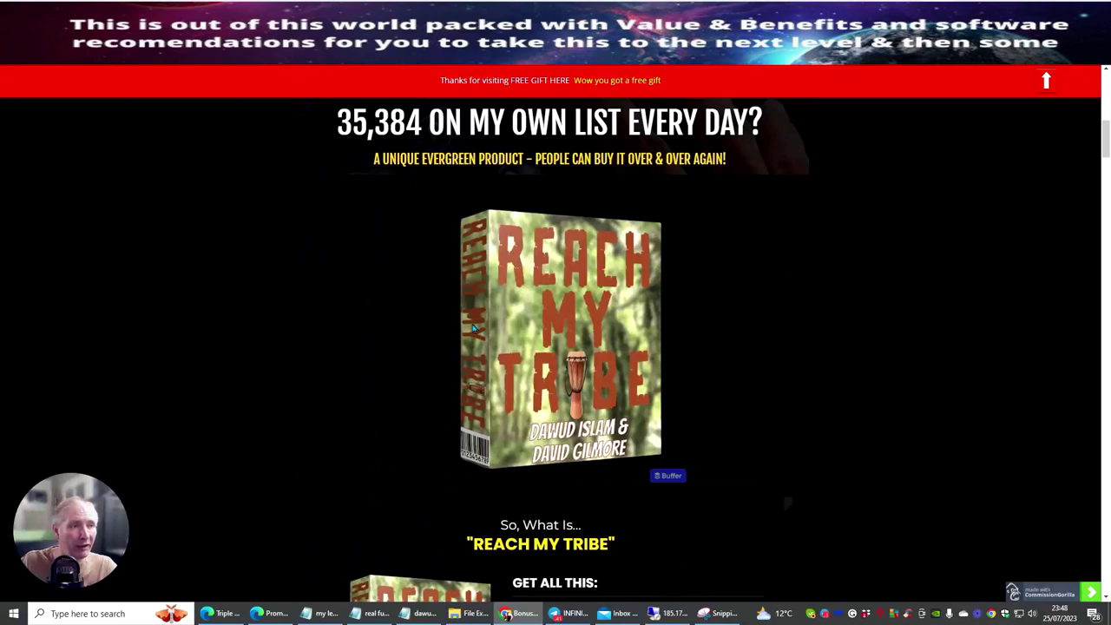
scroll(474, 315, "up", 5)
scroll(474, 315, "up", 4)
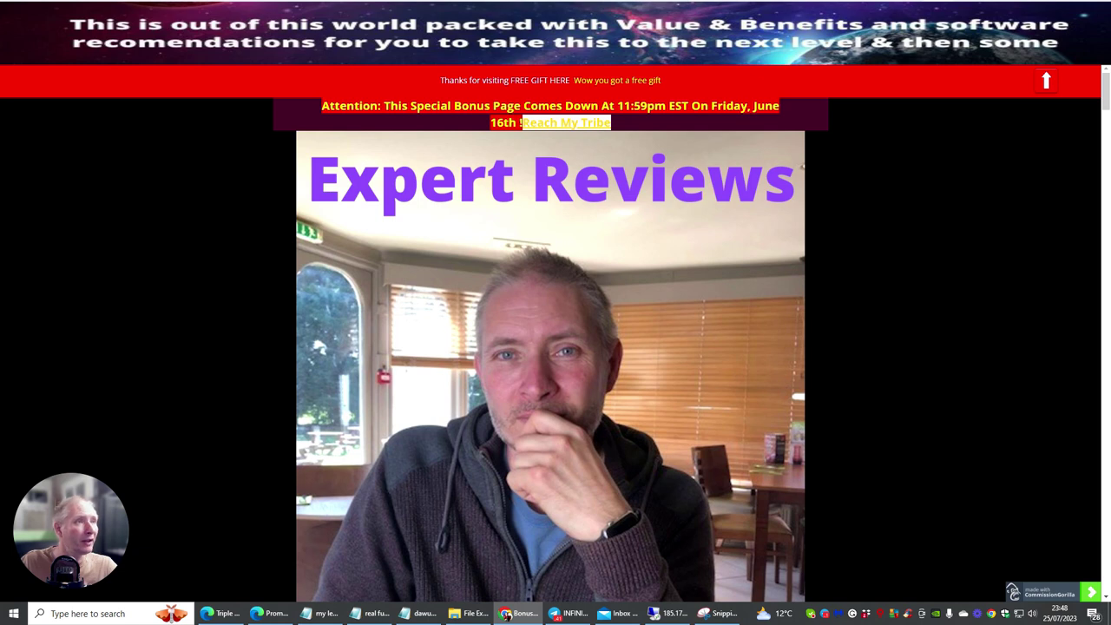
Copy the submission contact e-mail address, without its trailing period, from the course lesson, then switch to Gmail
left_click(553, 74)
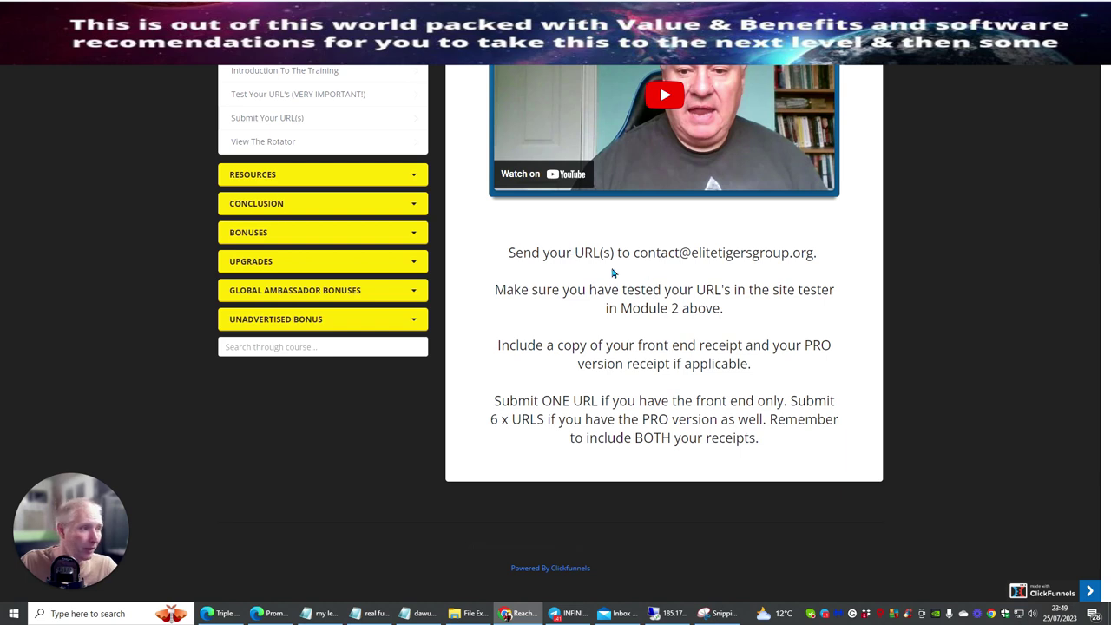
left_click_drag(634, 253, 813, 251)
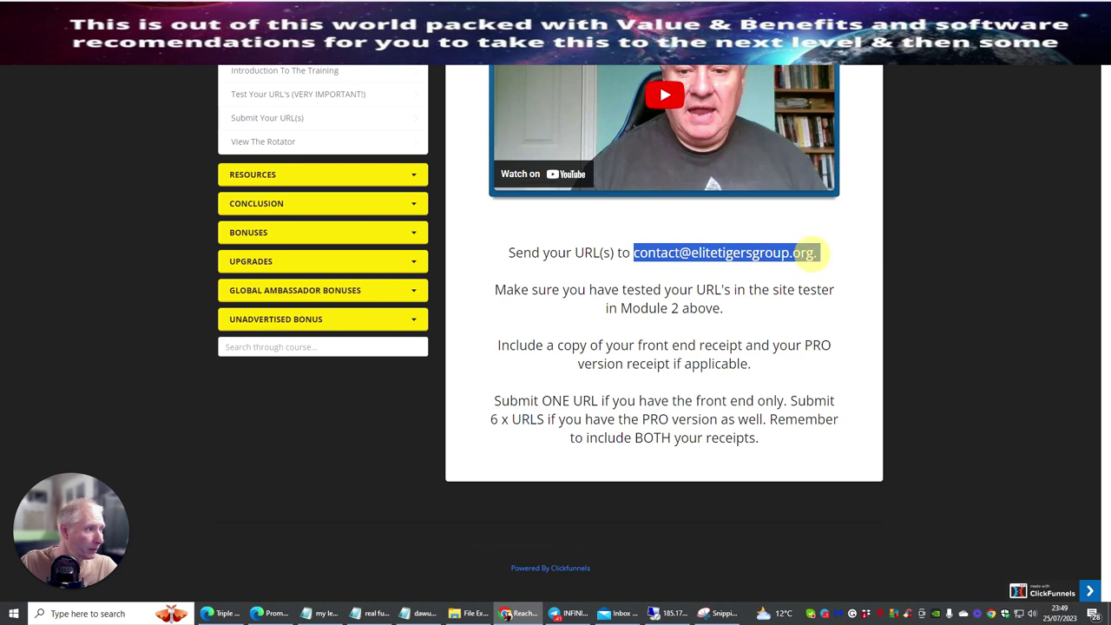
left_click(800, 274)
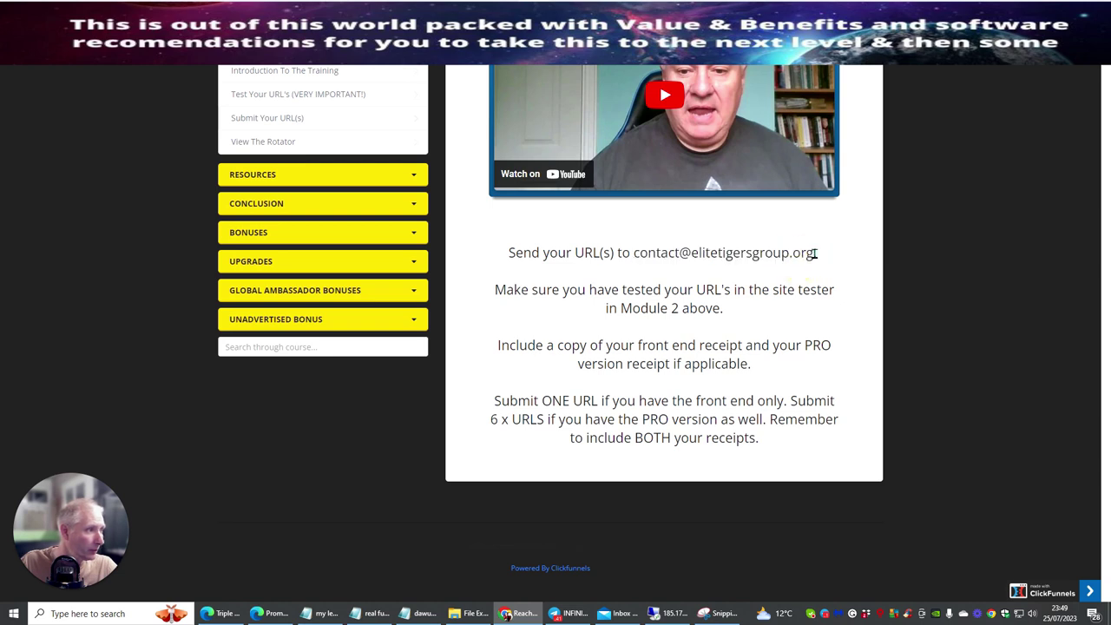
left_click_drag(813, 253, 634, 252)
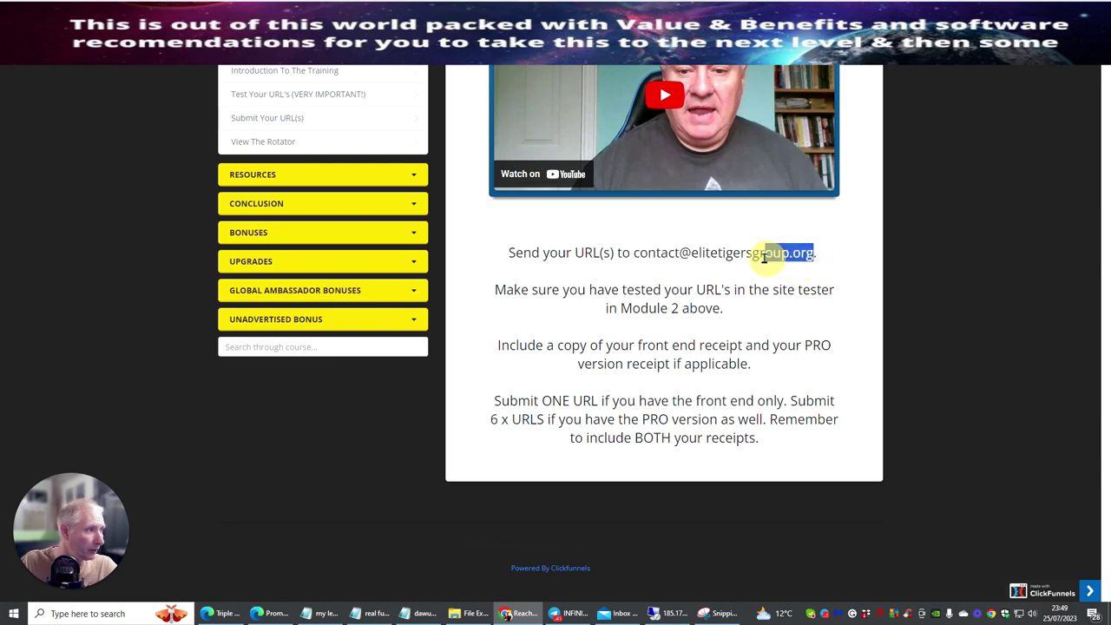
right_click(634, 253)
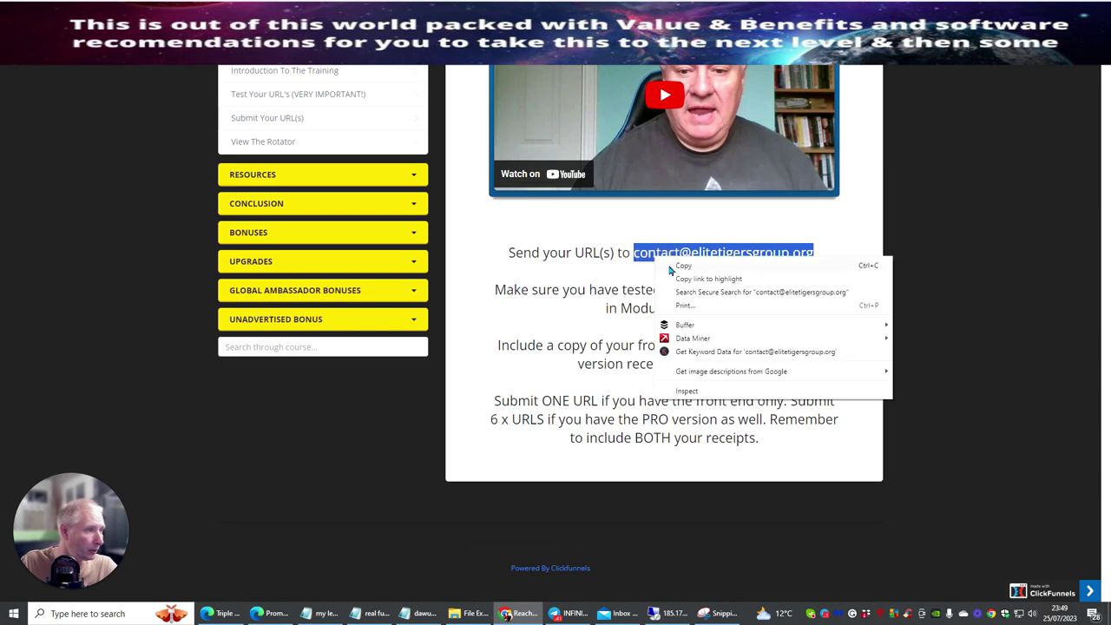
left_click(673, 267)
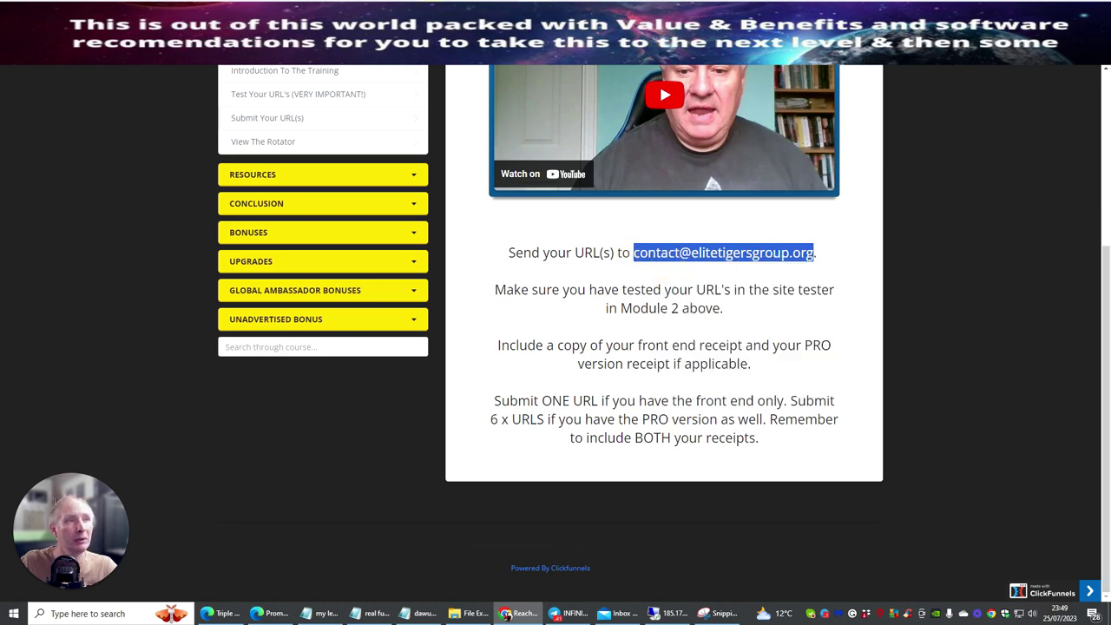
key("ctrl+Tab")
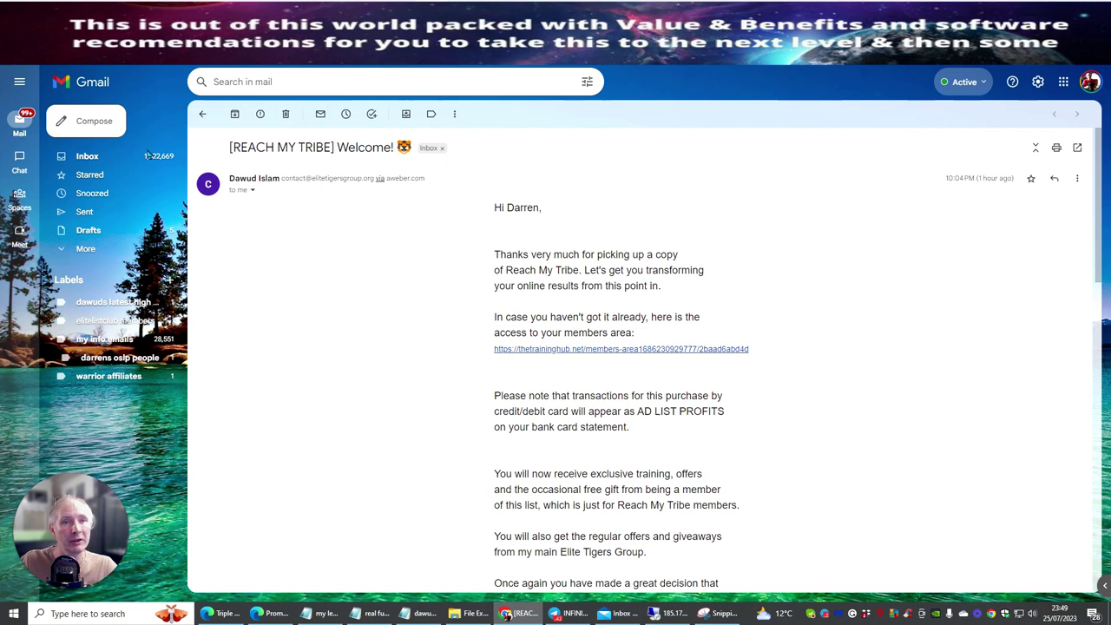
Compose an email to the pasted contact address with subject 'I have brought front end for reach my tribe'
left_click(85, 122)
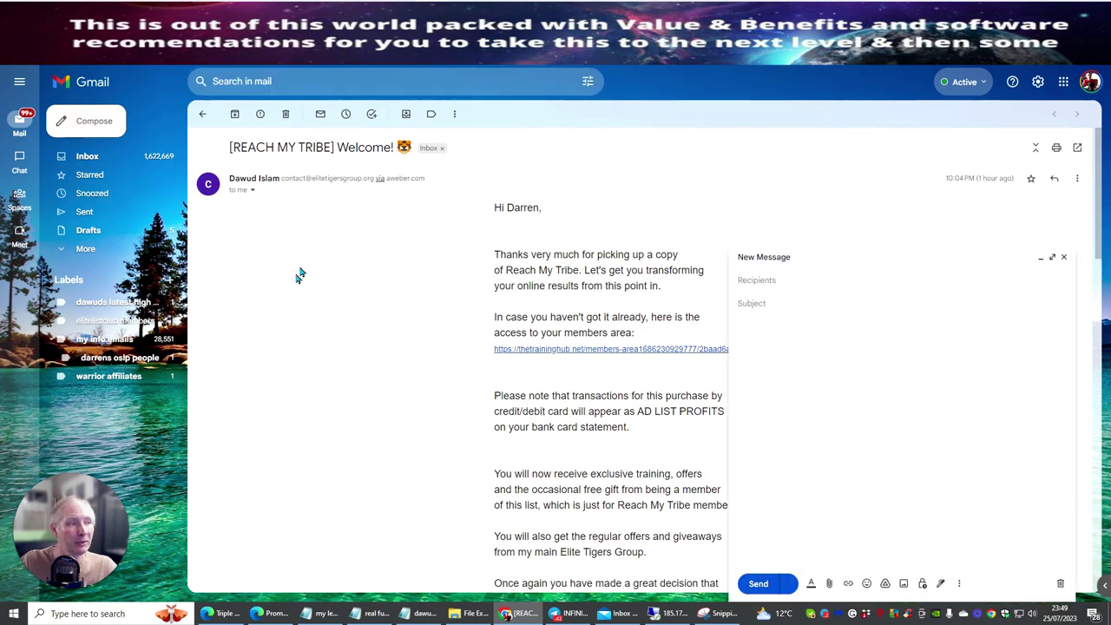
left_click(749, 279)
right_click(772, 279)
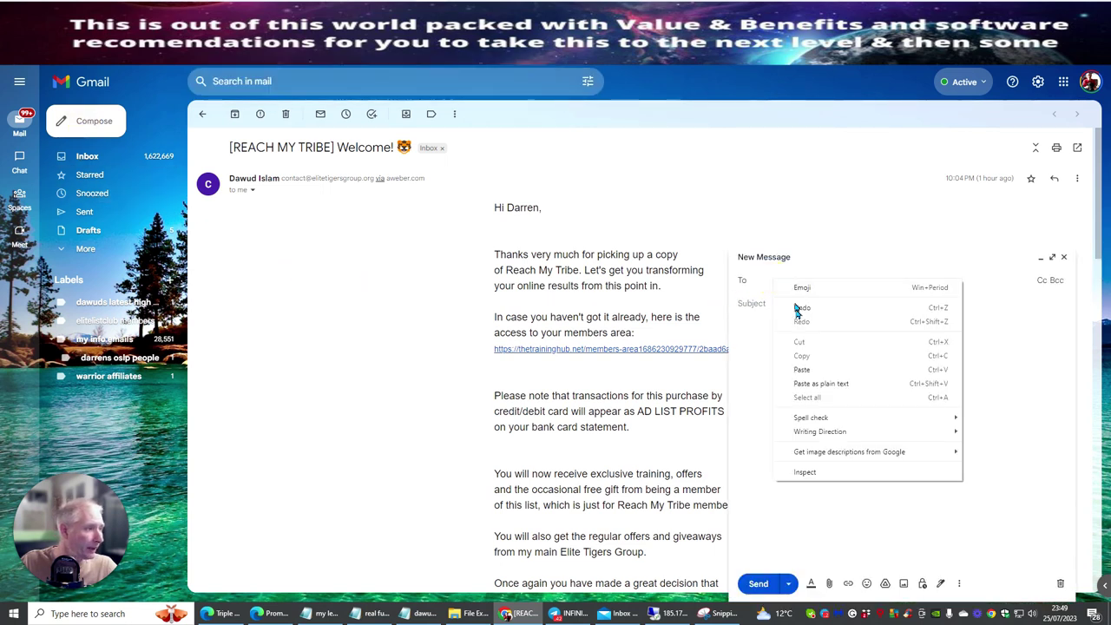
left_click(796, 383)
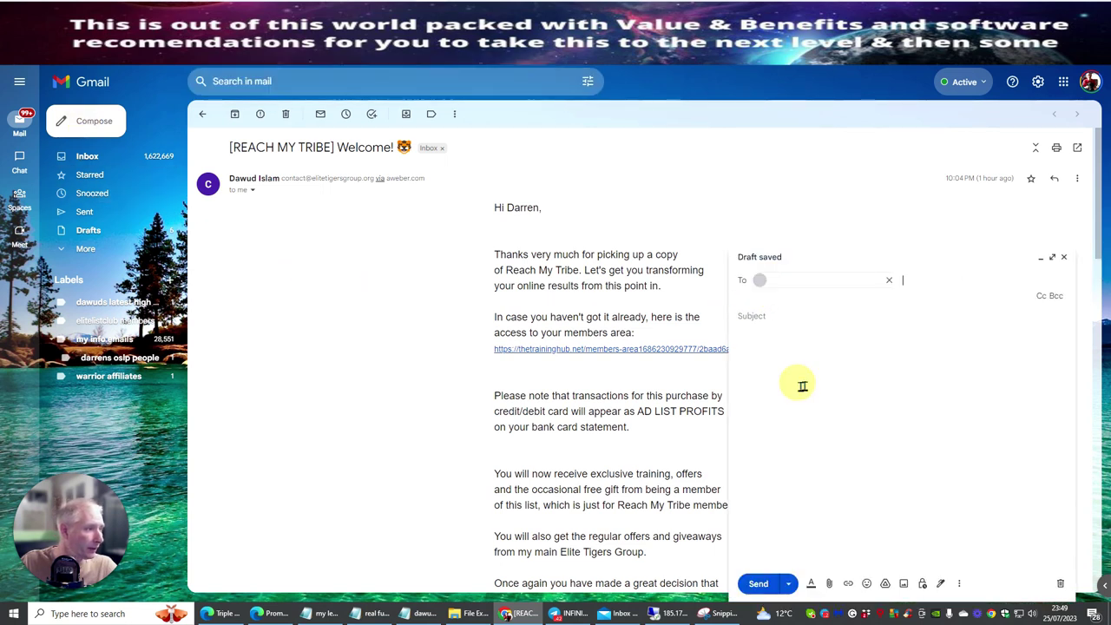
left_click(789, 318)
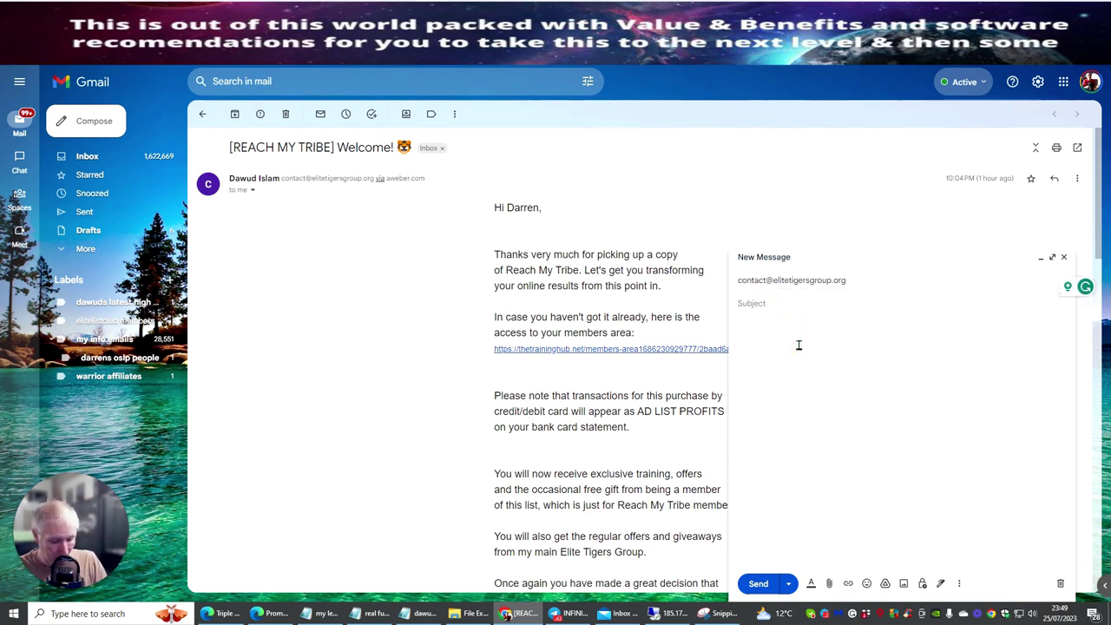
type("I have")
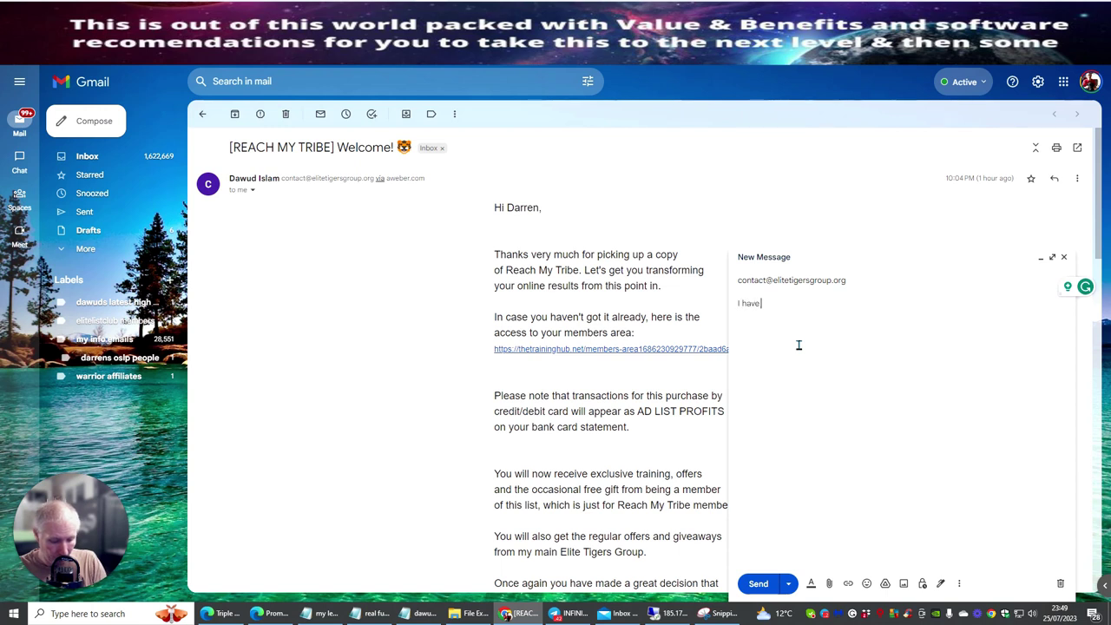
type(" brought fr")
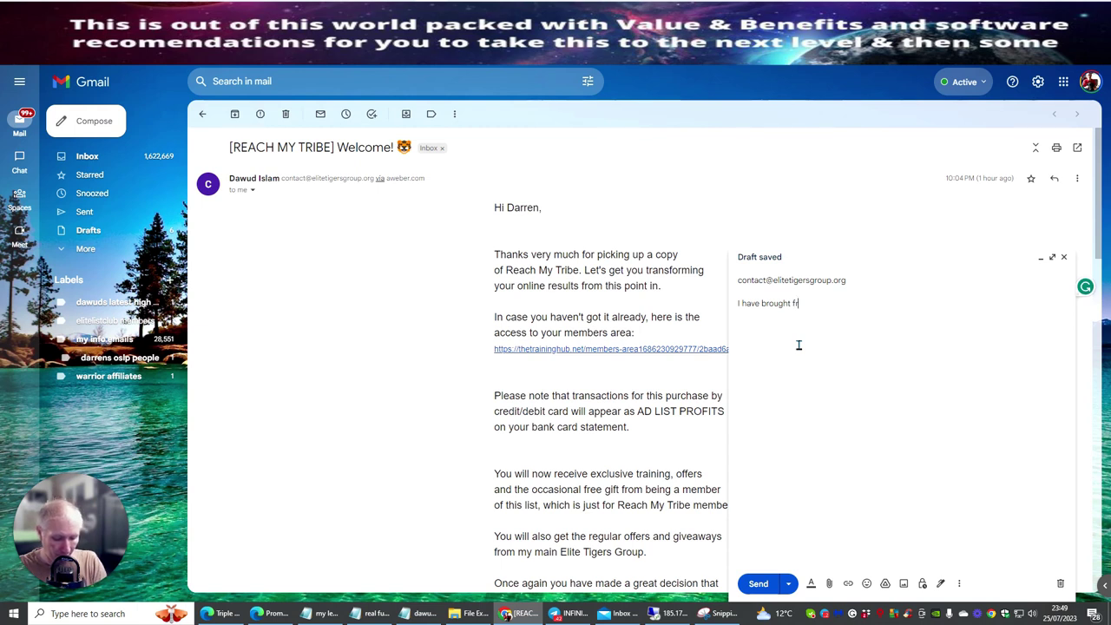
type("ont end")
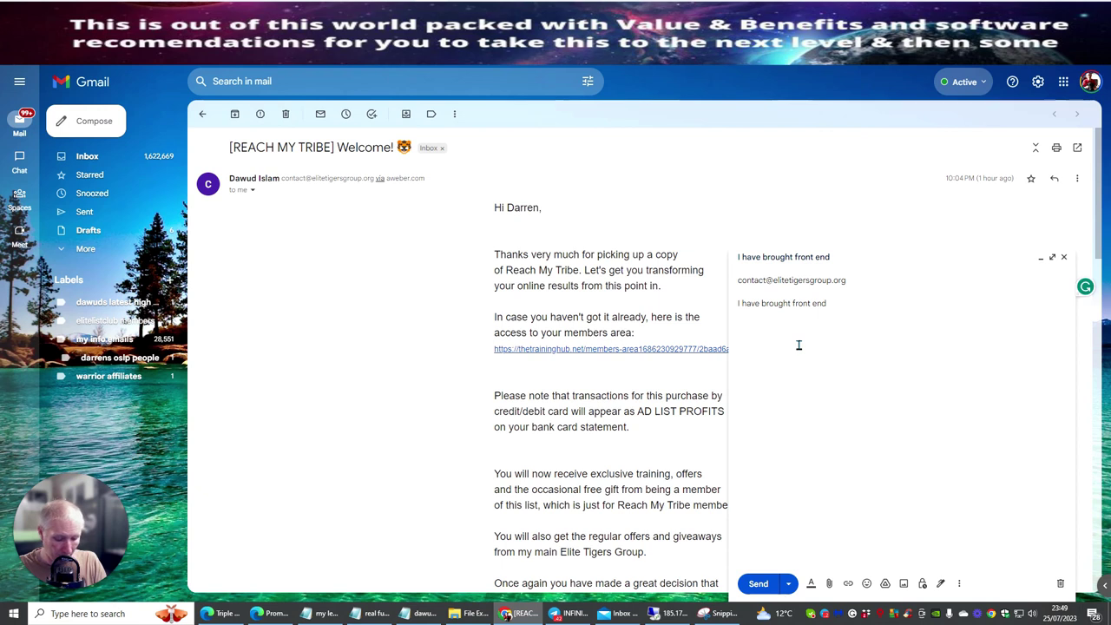
type("for reach m")
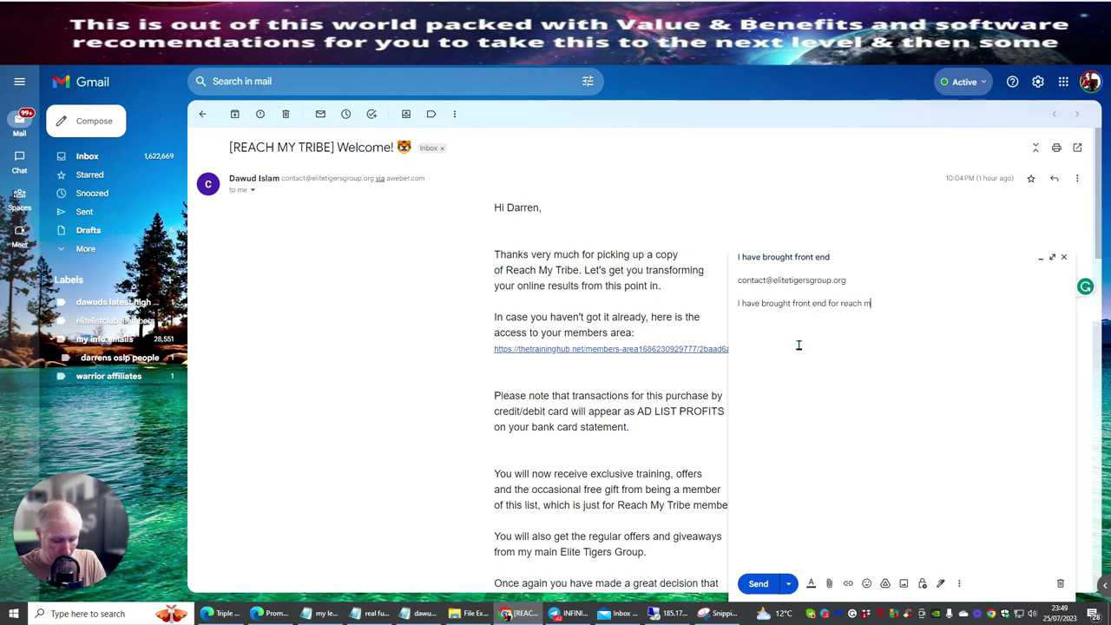
type("y tribe")
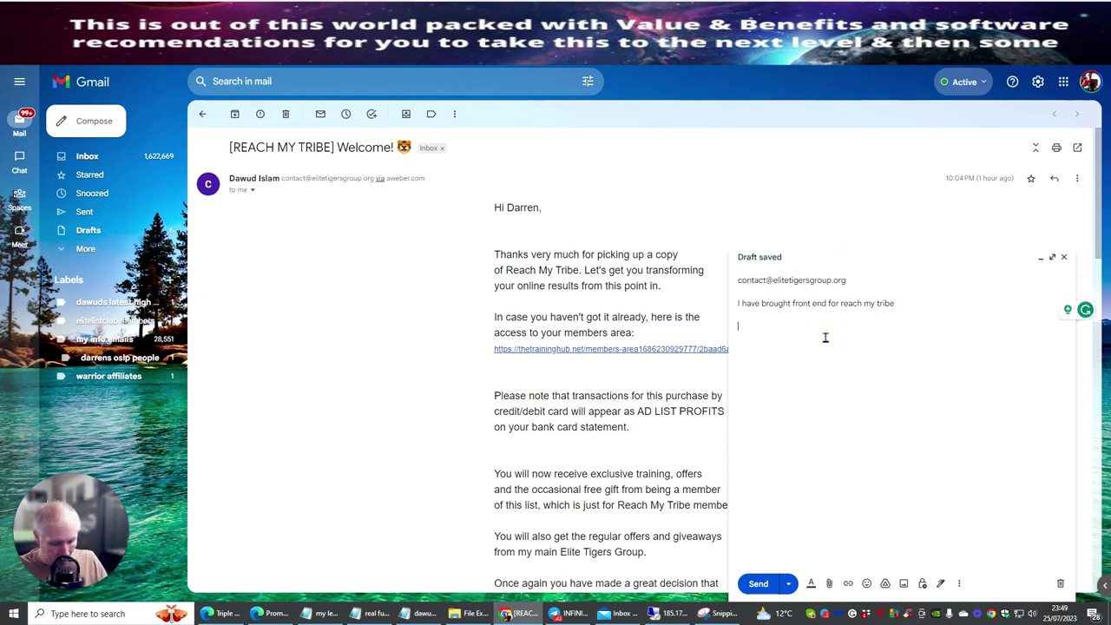
type("hi this ")
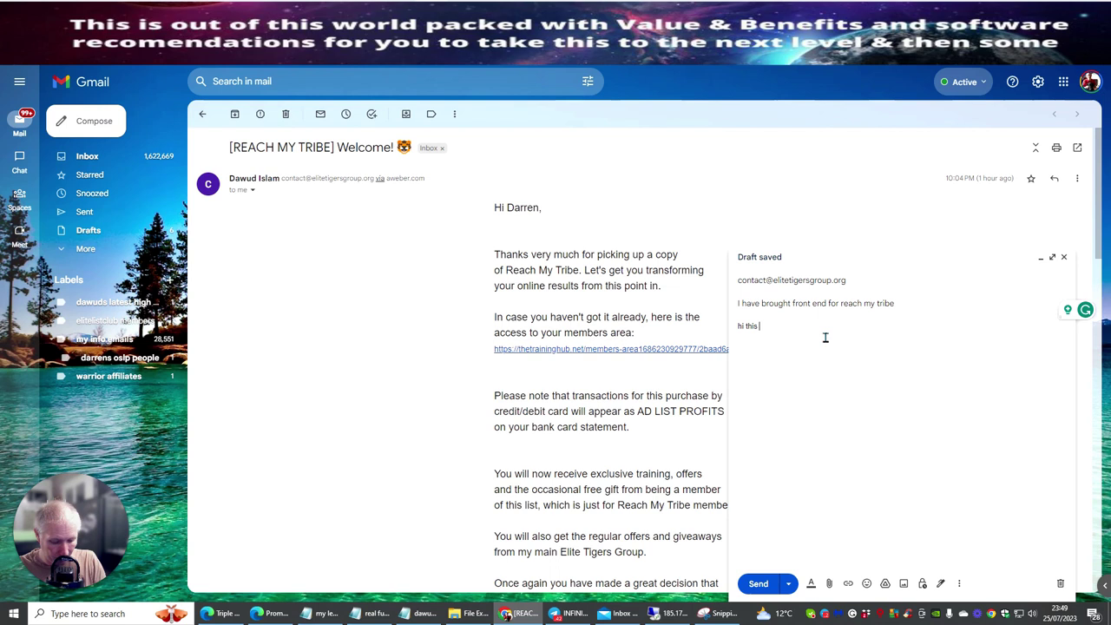
type("is darren")
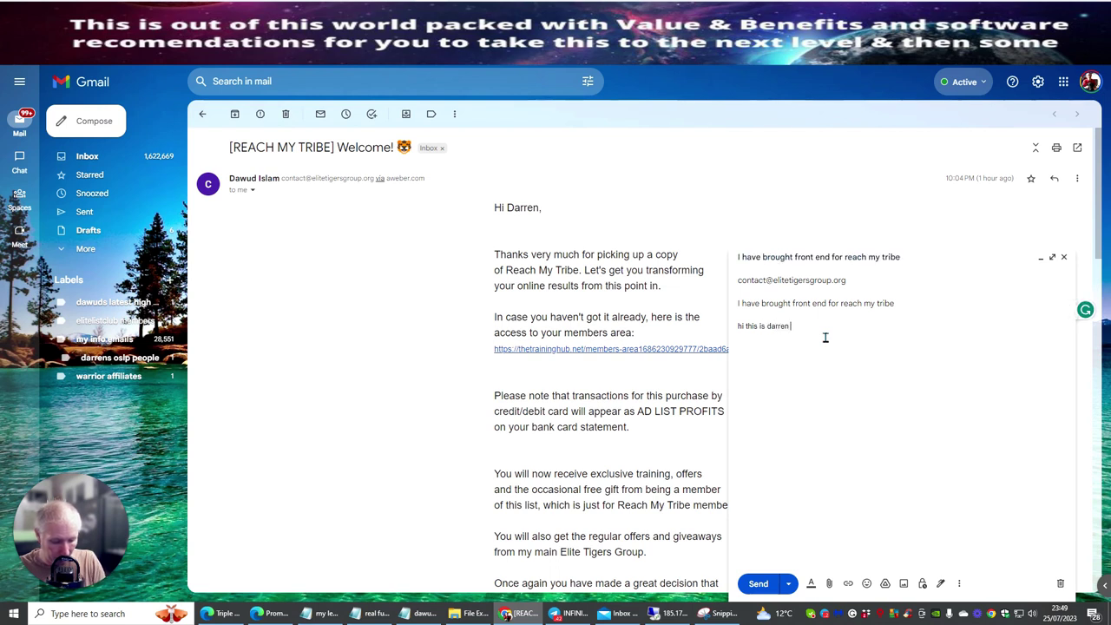
type("this is a ")
type("live ")
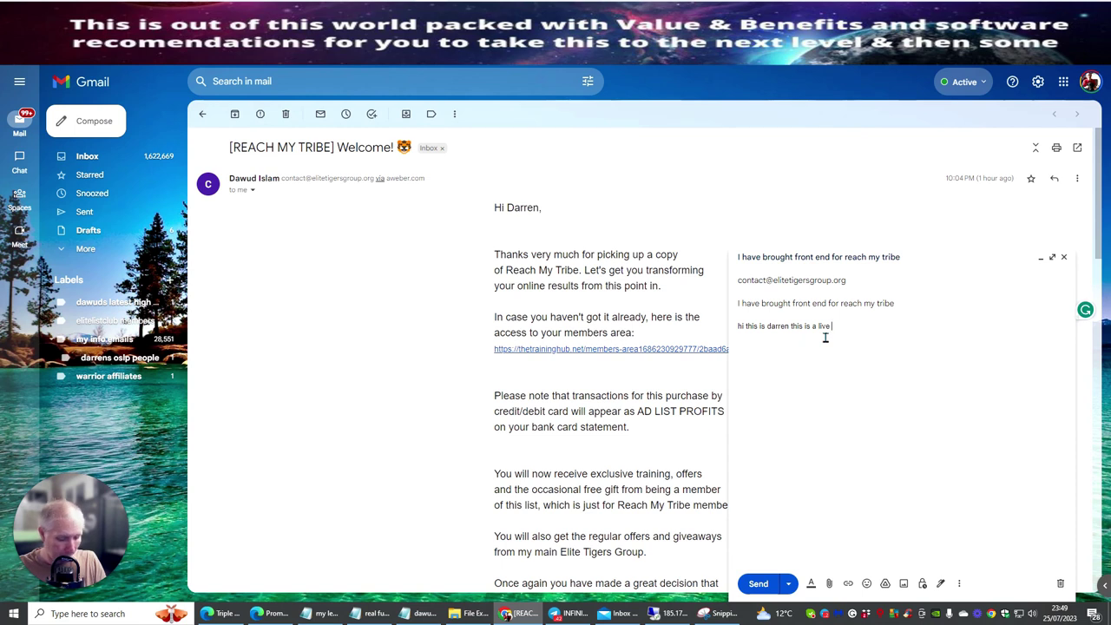
type("video s")
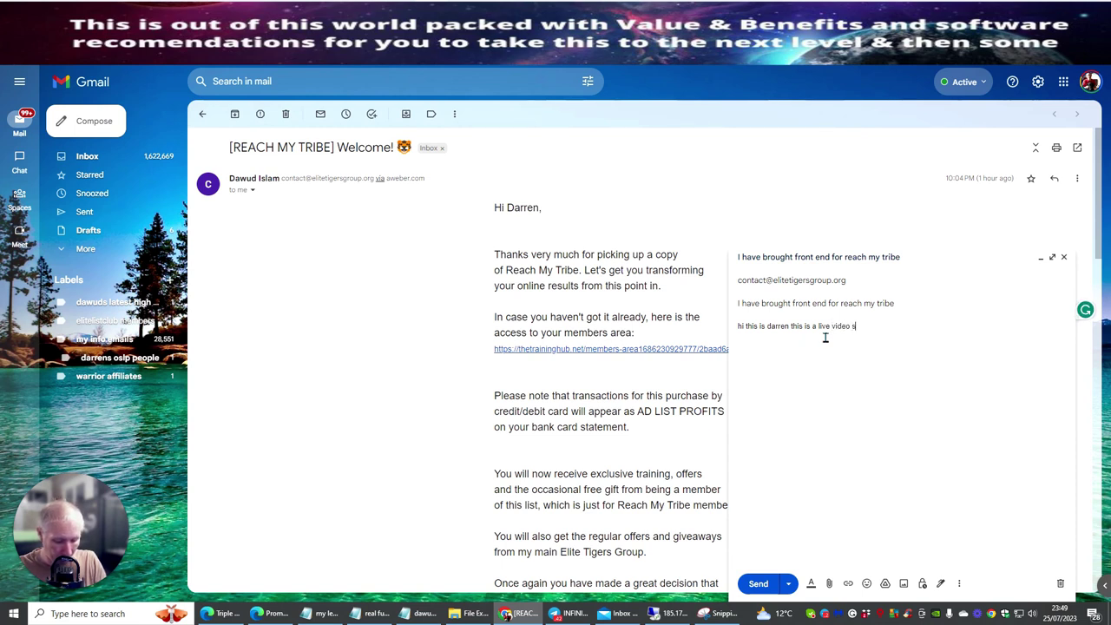
type("howing")
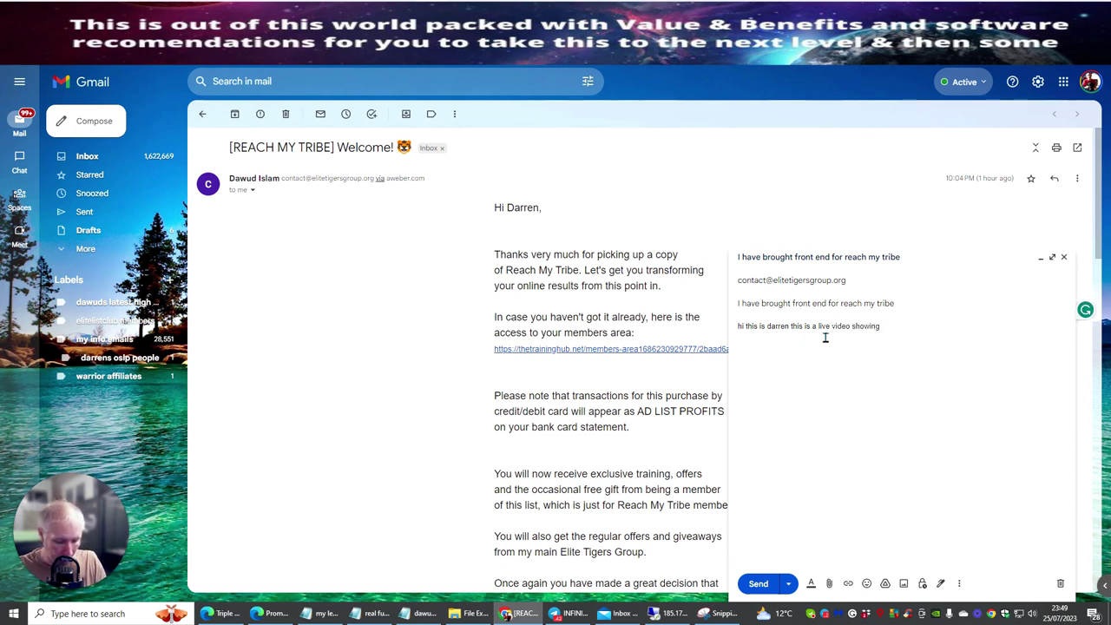
type(" people h")
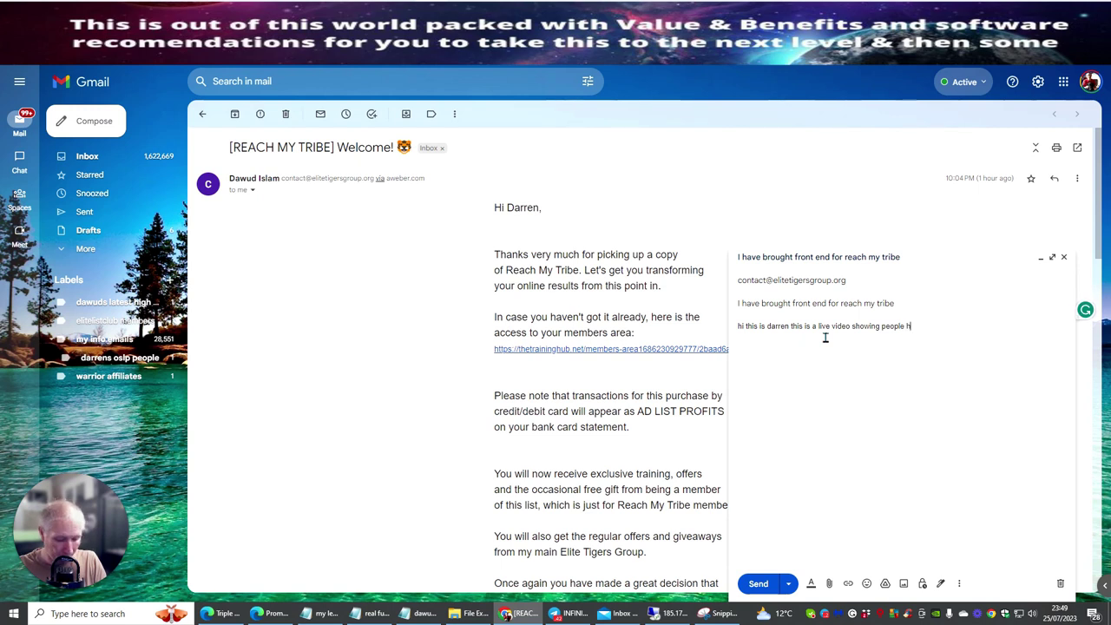
type("ow to pro")
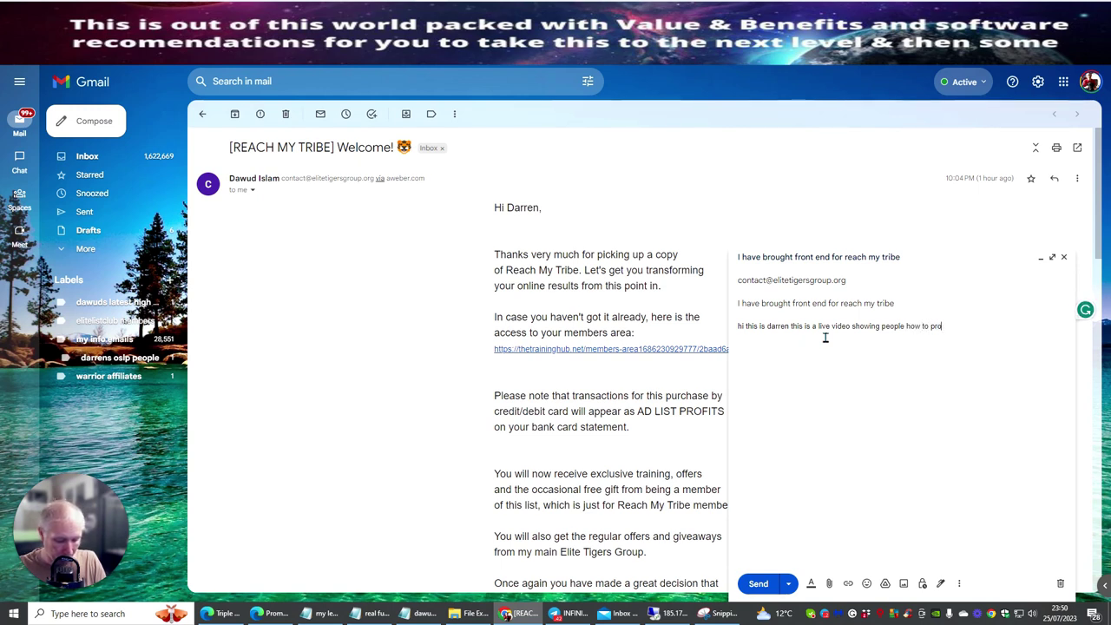
type("mote this a")
type("mazing ")
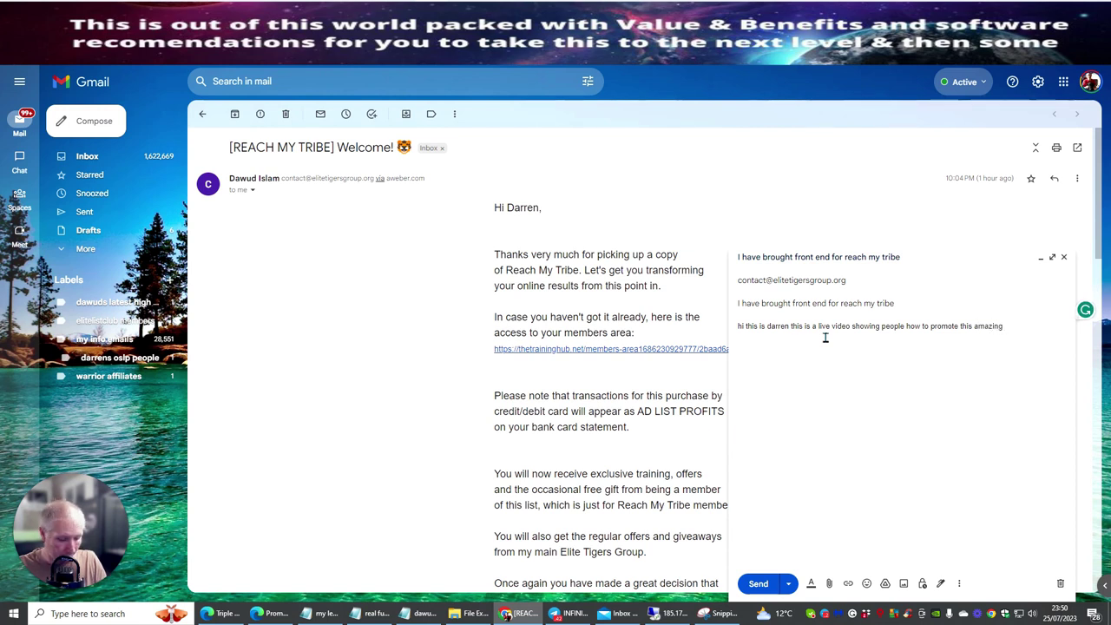
type("produc")
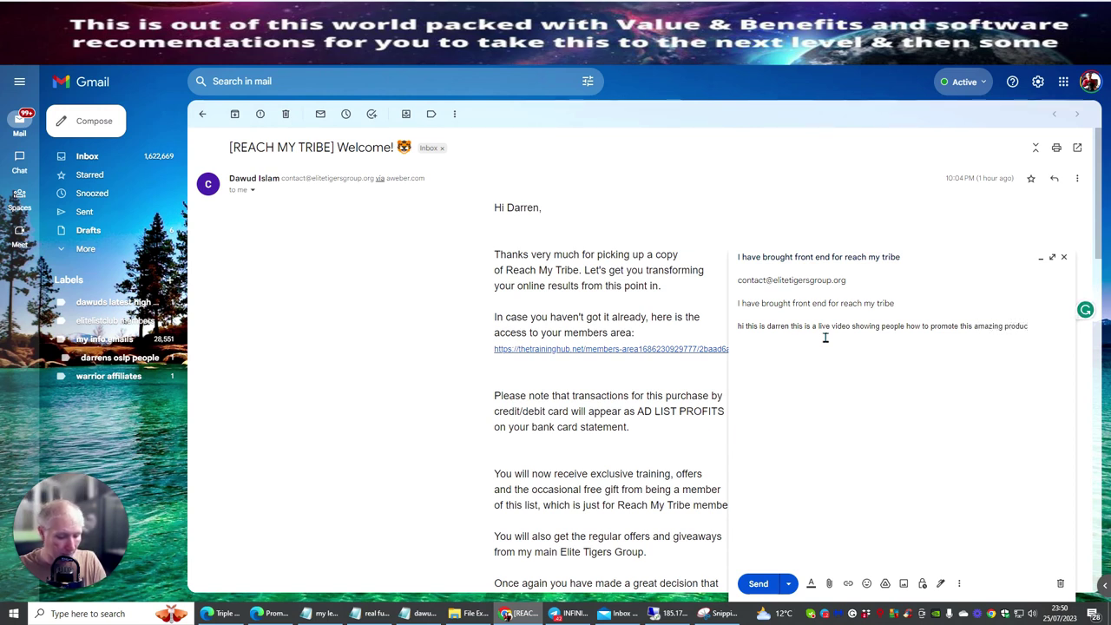
type("t")
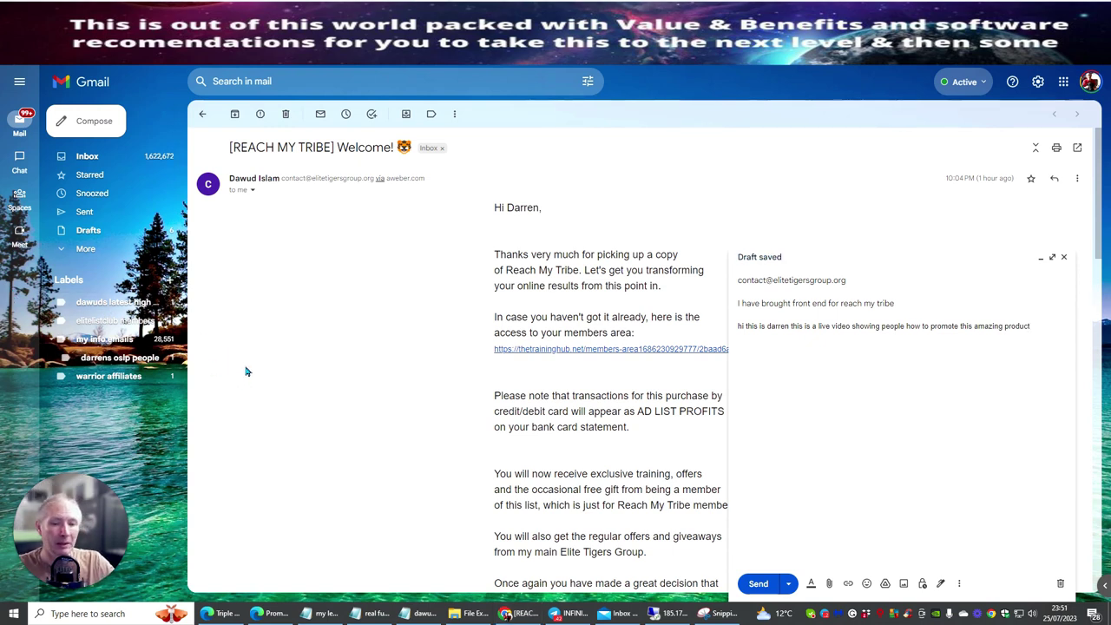
Add body lines saying the receipt is attached and 'I have brought this.'
left_click(1043, 328)
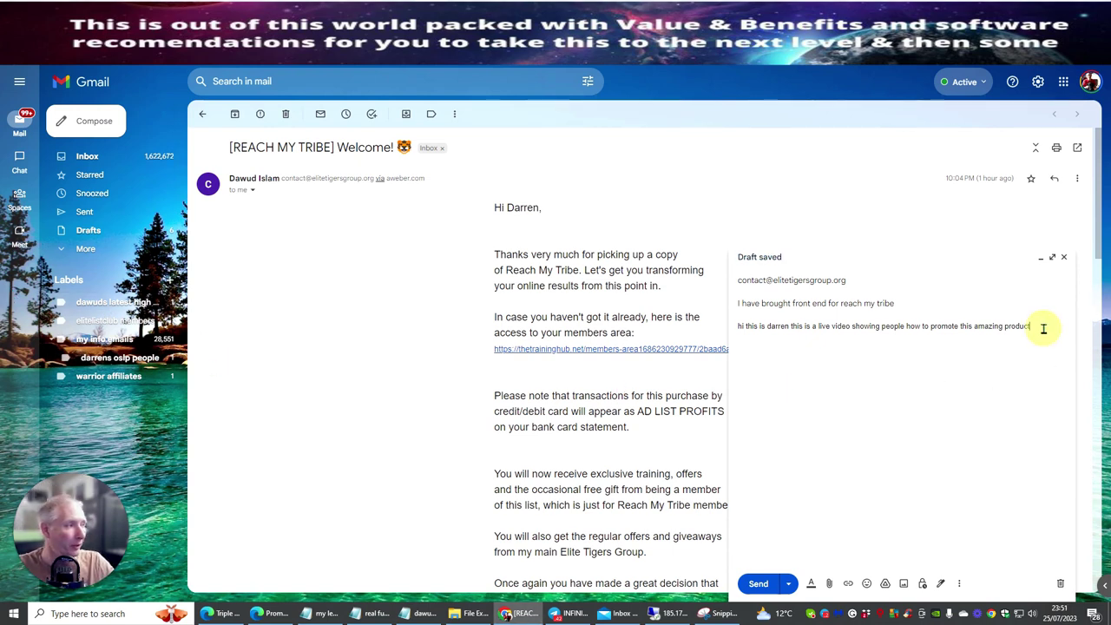
key("Return")
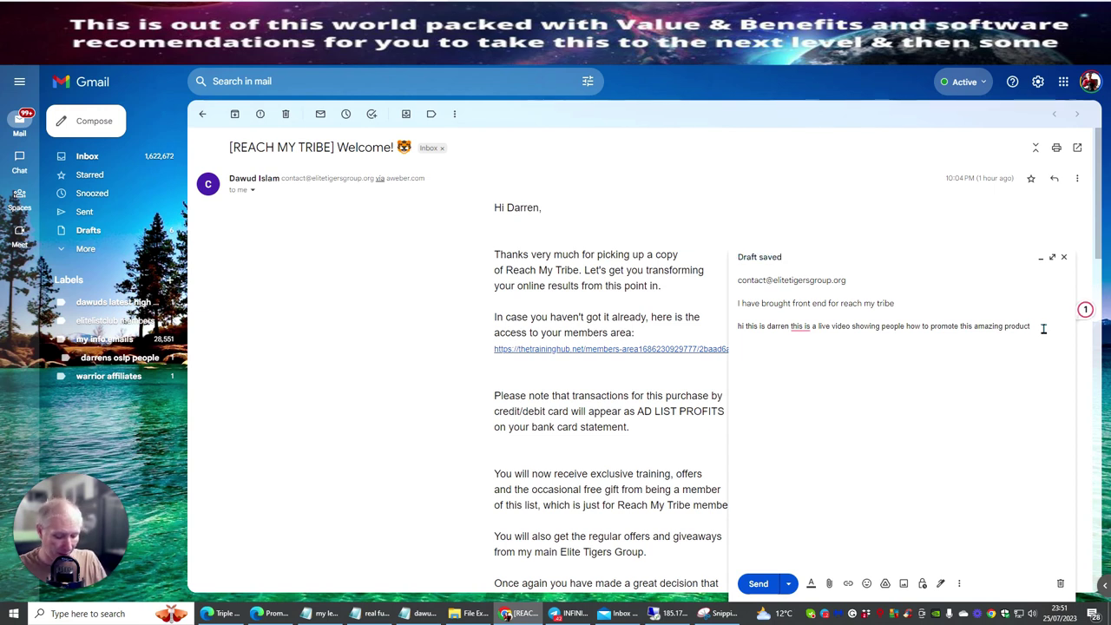
type("please ")
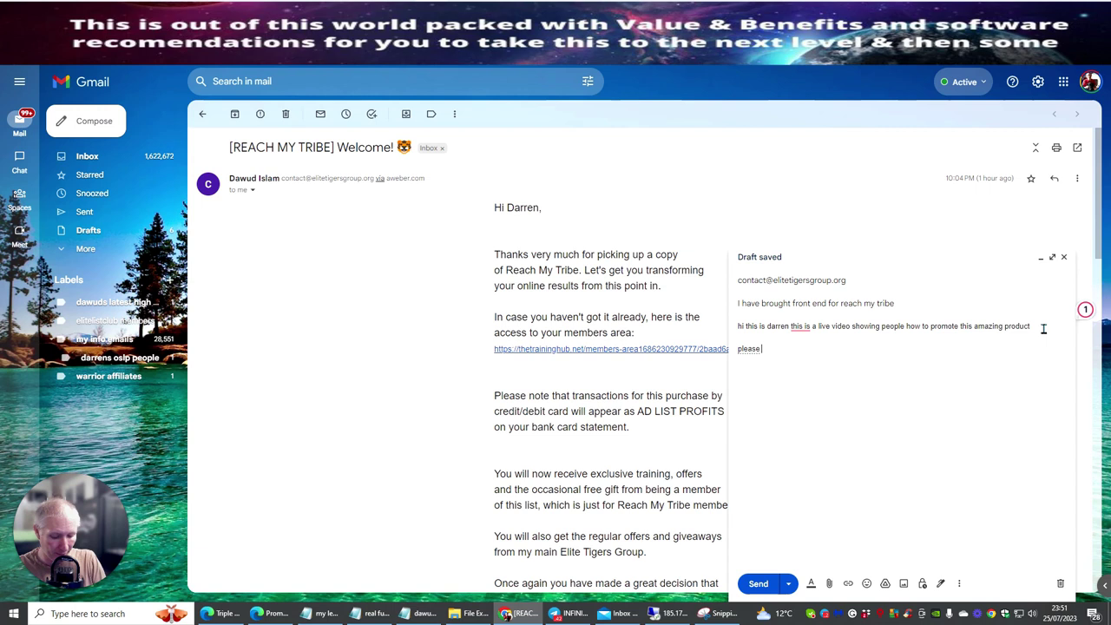
type("find ")
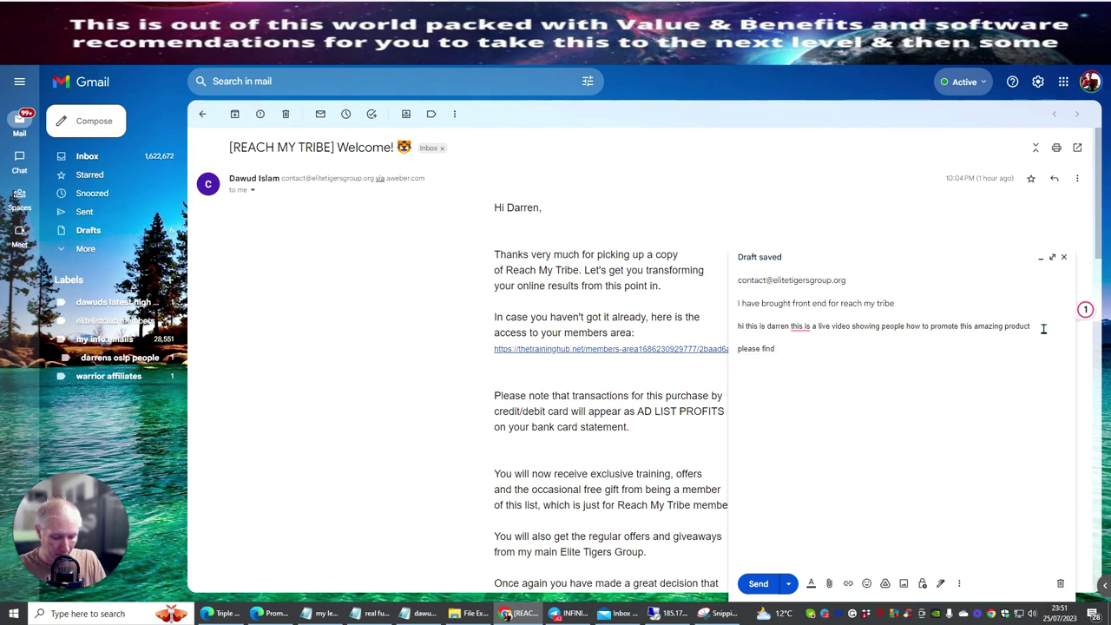
type("receipt a")
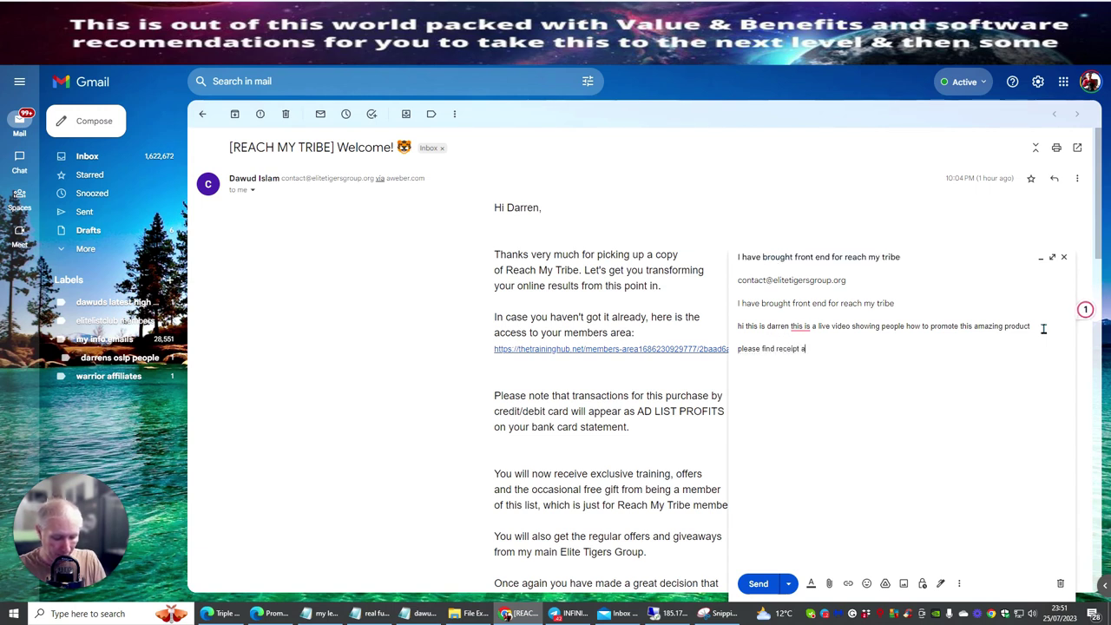
type("ttached as p")
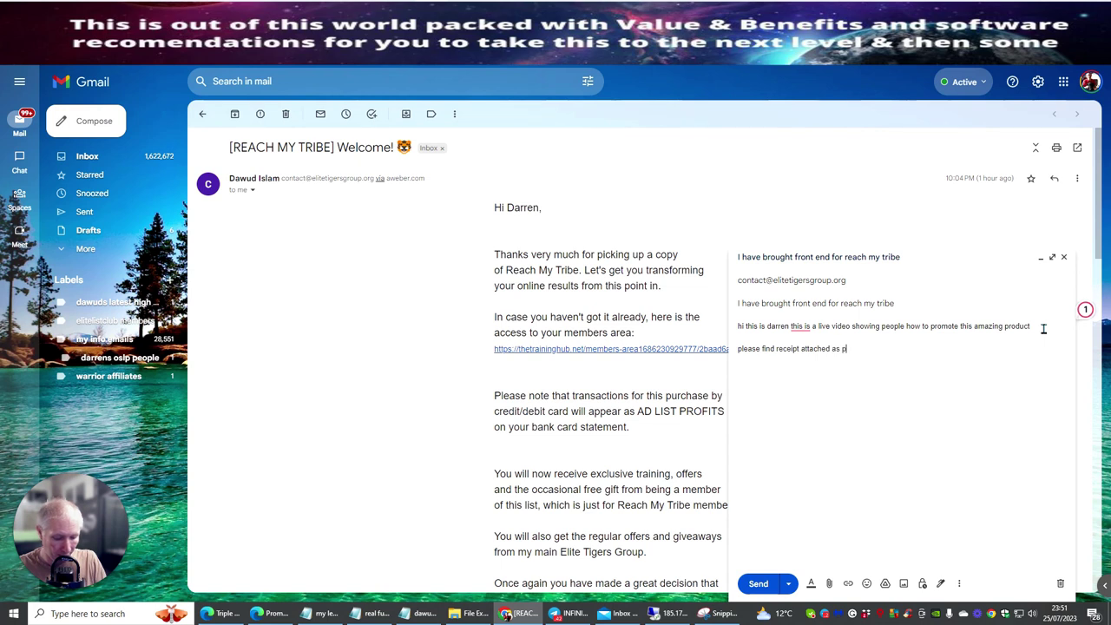
type("roof of purchase as")
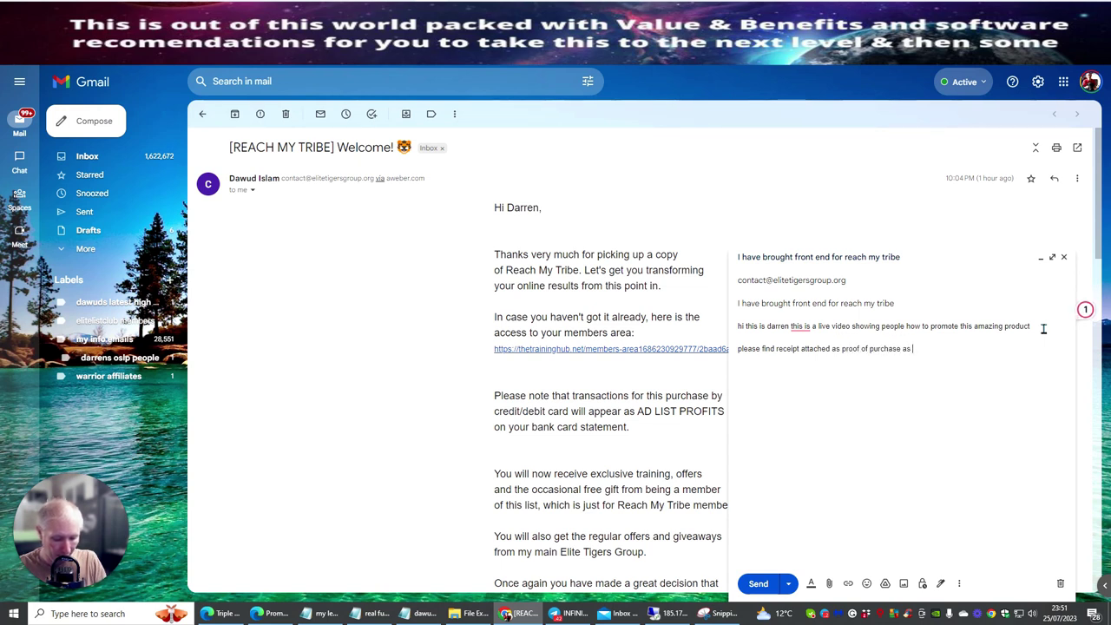
type("I have")
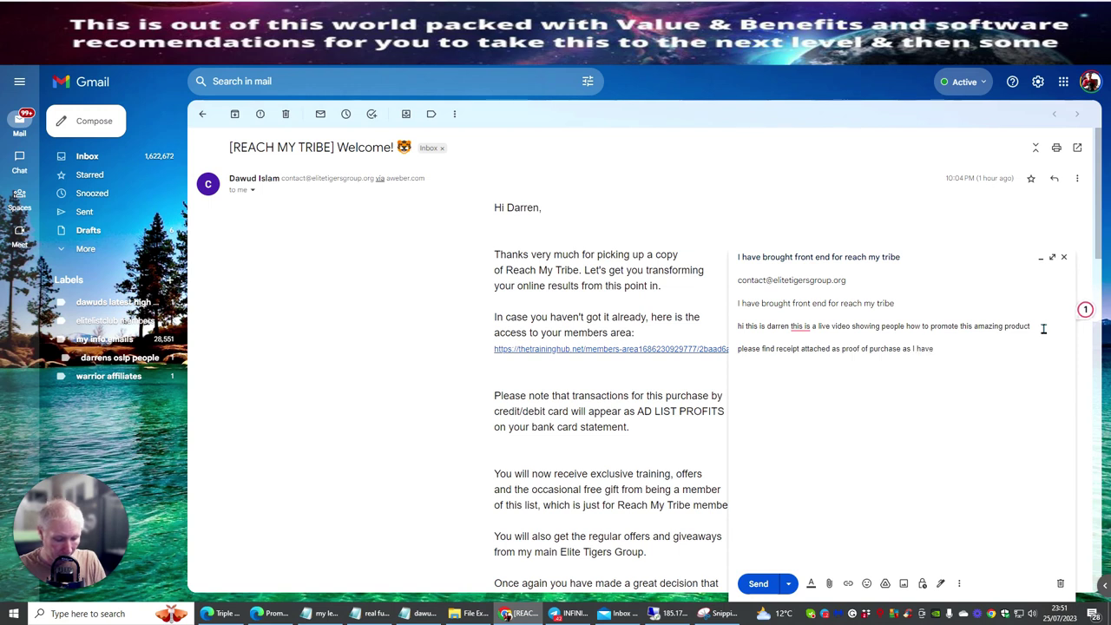
type(" brought t")
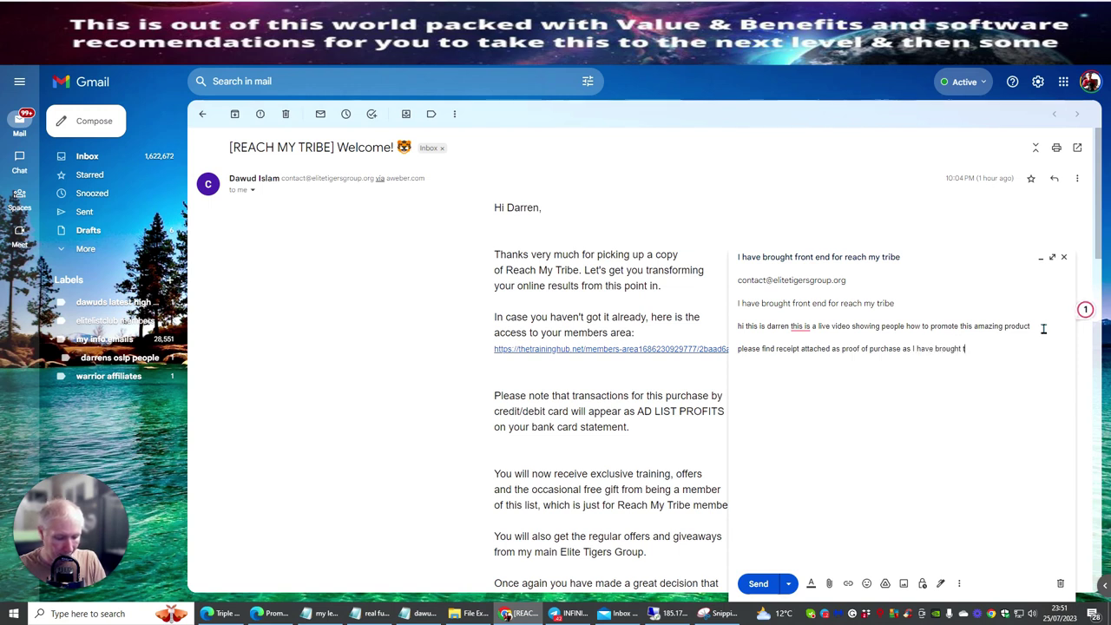
type("his")
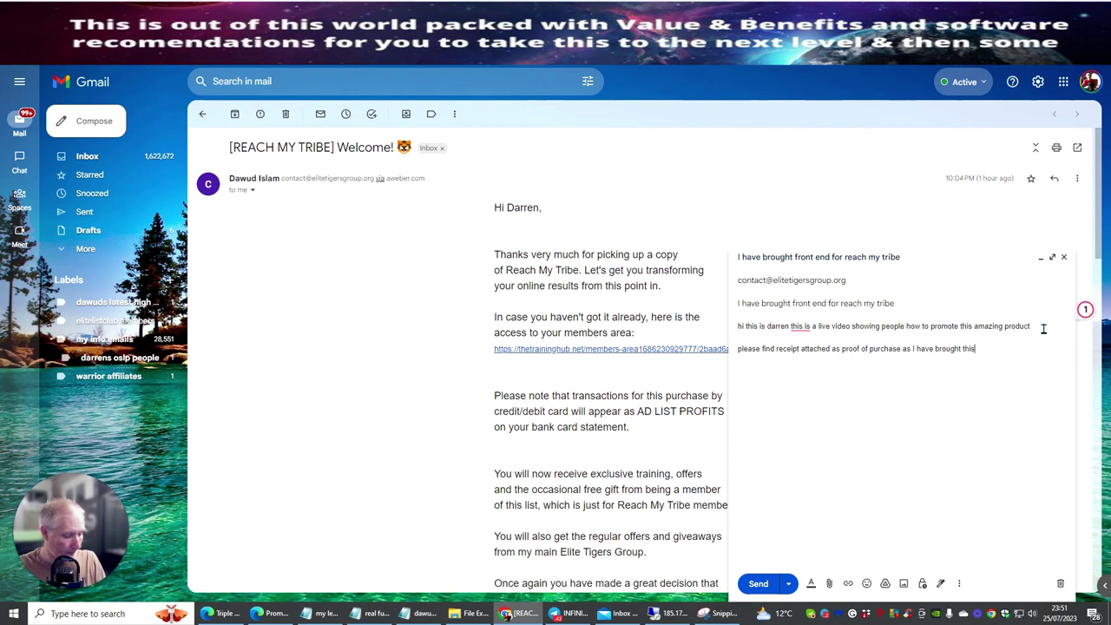
type(".")
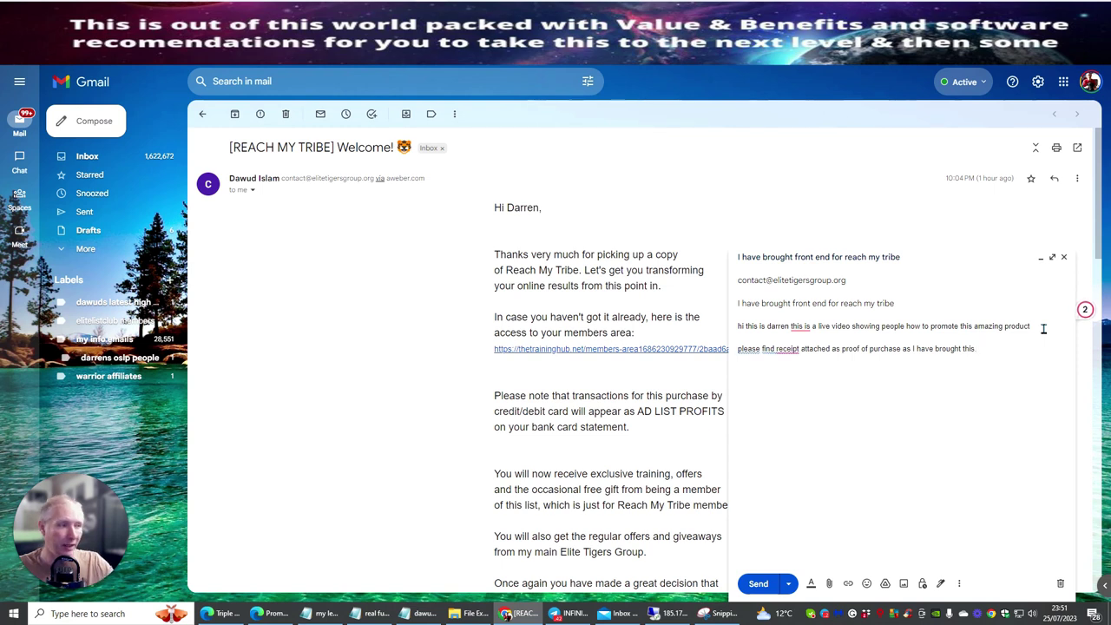
Accept Grammarly's corrections to 'find the receipt' and capitalised 'This is'
left_click(775, 351)
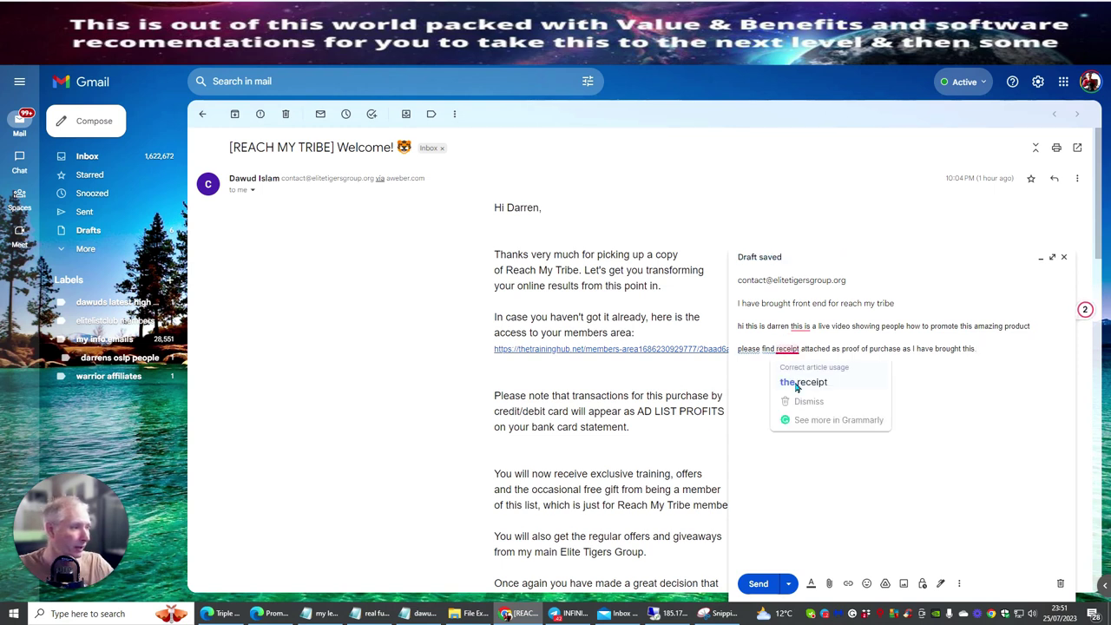
left_click(794, 387)
left_click(797, 327)
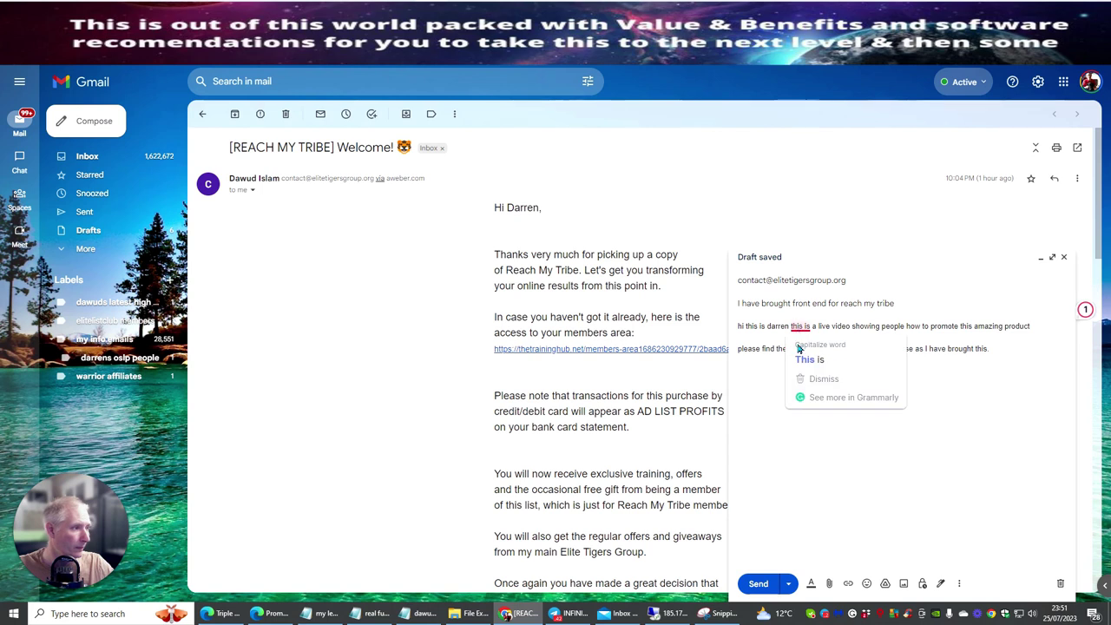
left_click(803, 359)
left_click(828, 585)
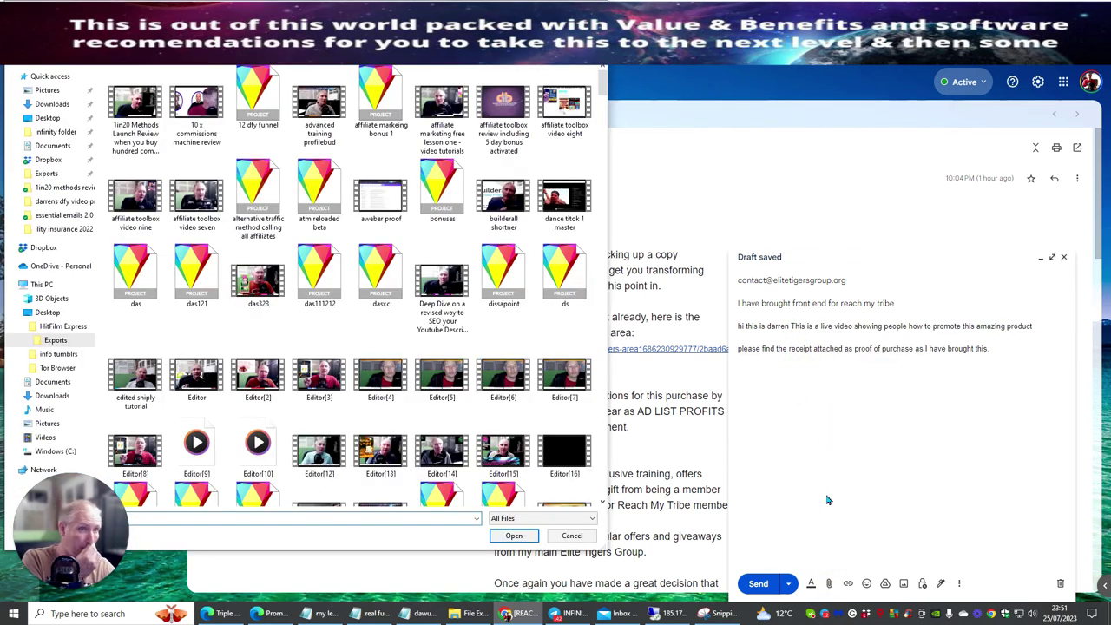
Attach the 'reach my tribe real reciept to send' image from Quick access recent files
left_click(52, 104)
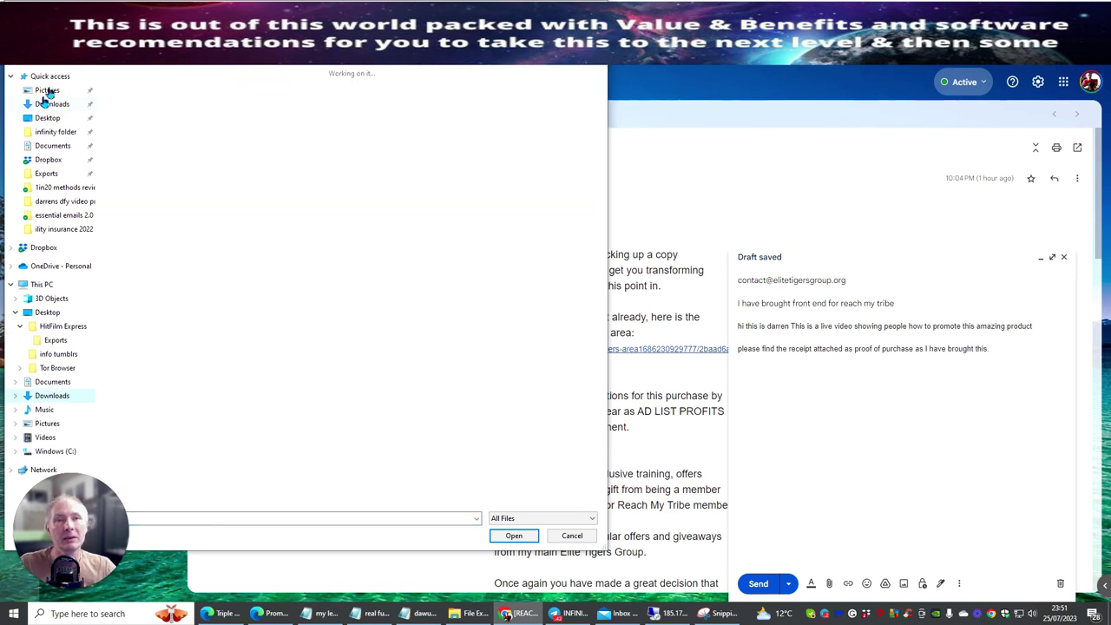
left_click(50, 77)
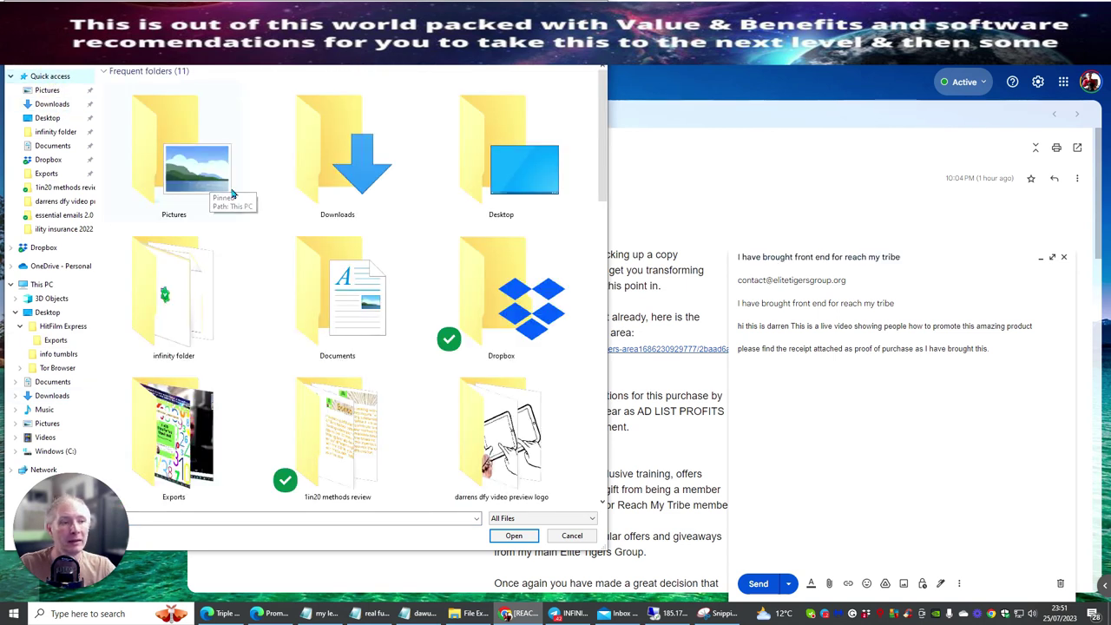
scroll(239, 202, "down", 2)
scroll(238, 202, "down", 5)
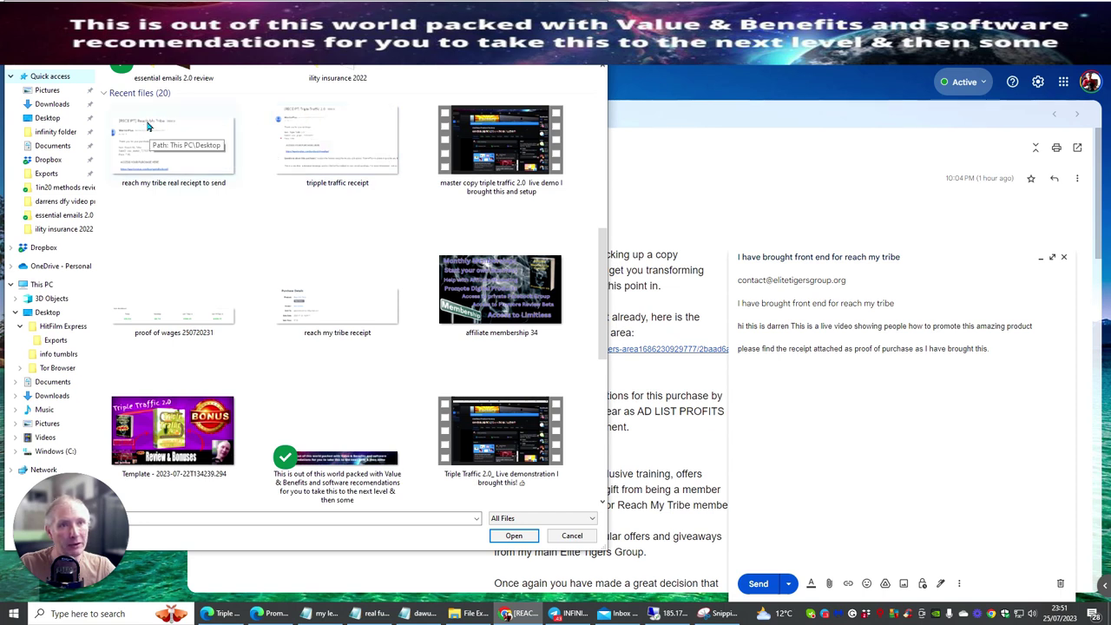
scroll(162, 149, "up", 5)
scroll(165, 165, "down", 8)
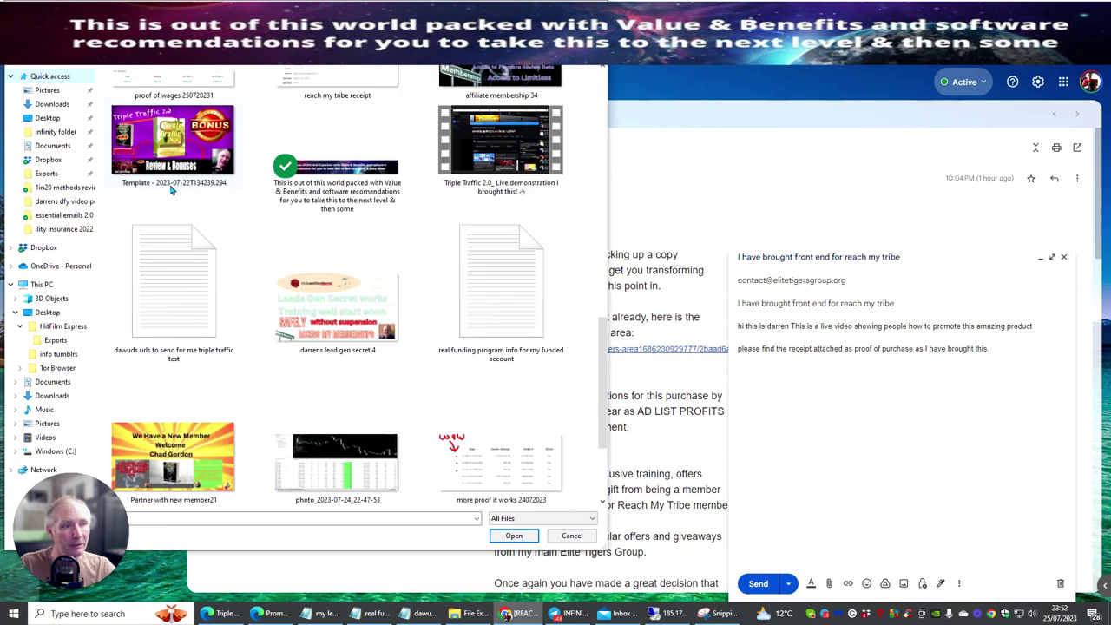
scroll(171, 188, "up", 2)
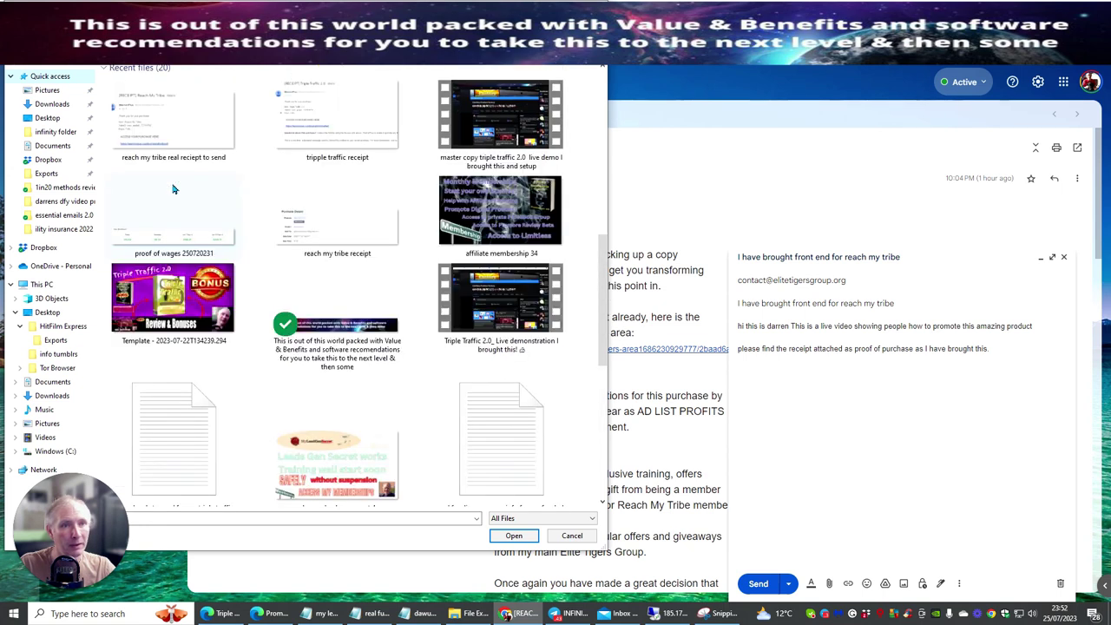
left_click(159, 117)
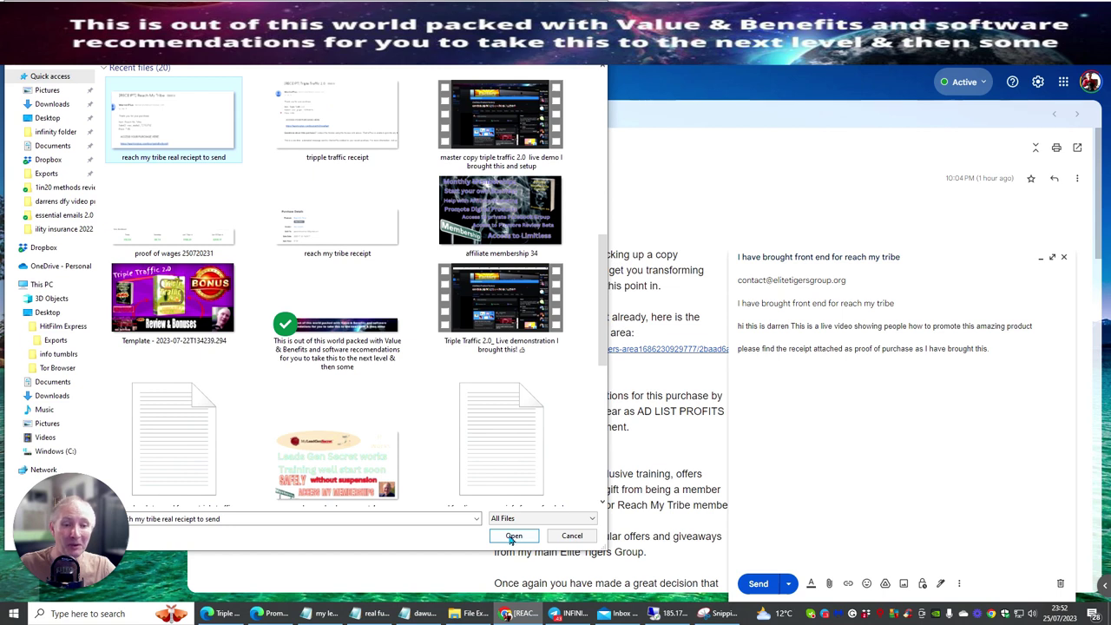
left_click(513, 536)
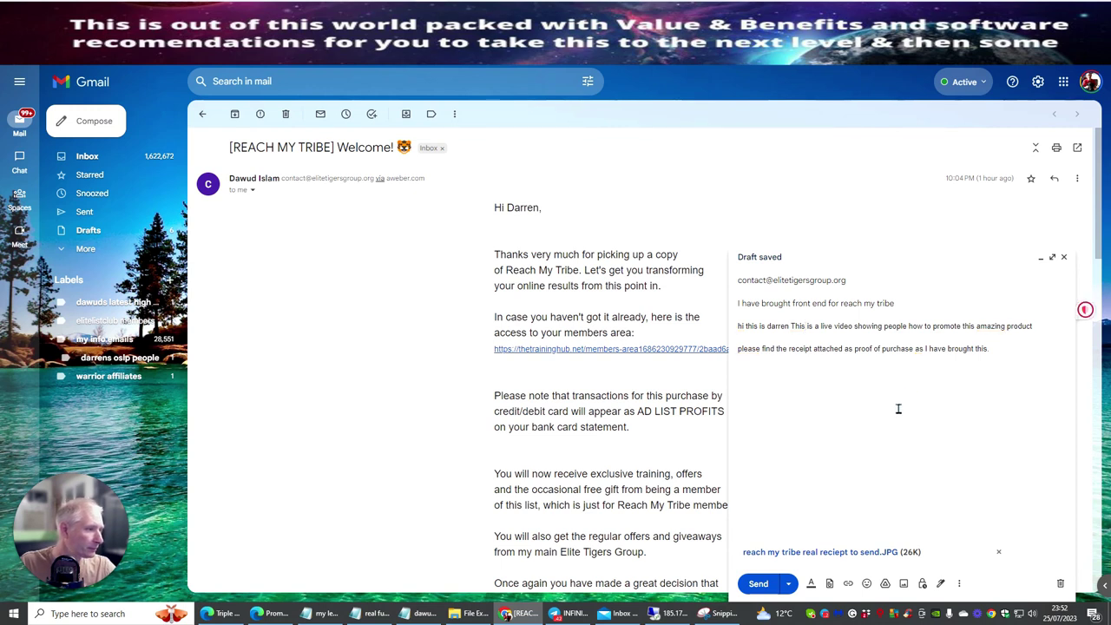
Add a 'please find url below' line and copy the /FreeAffiliateChecklist short link from Pretty Links
left_click(999, 347)
key("Return")
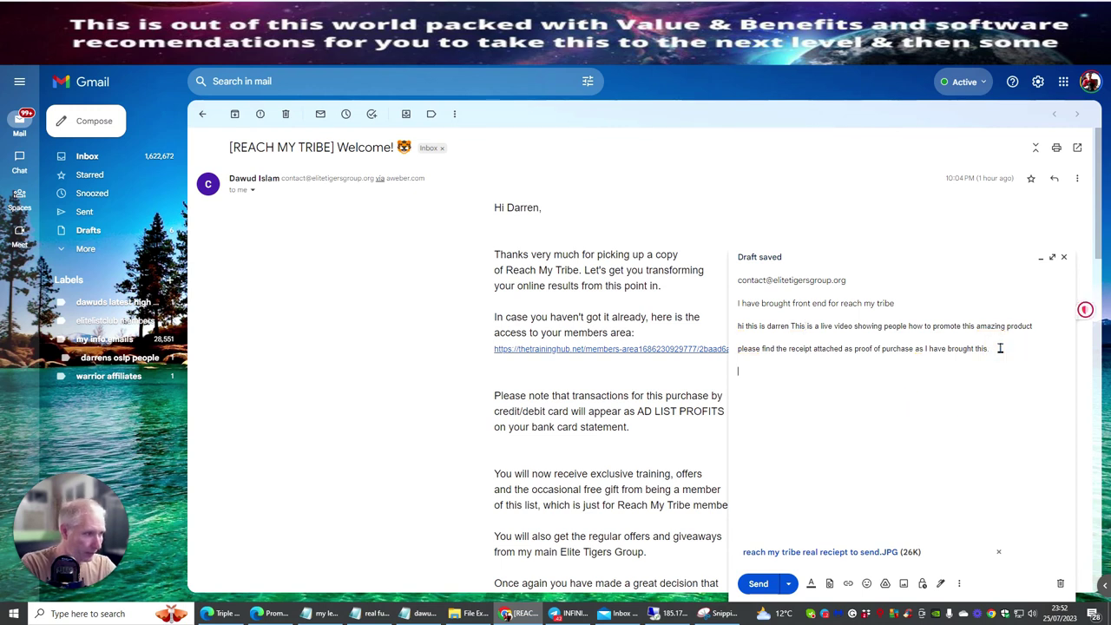
type("please")
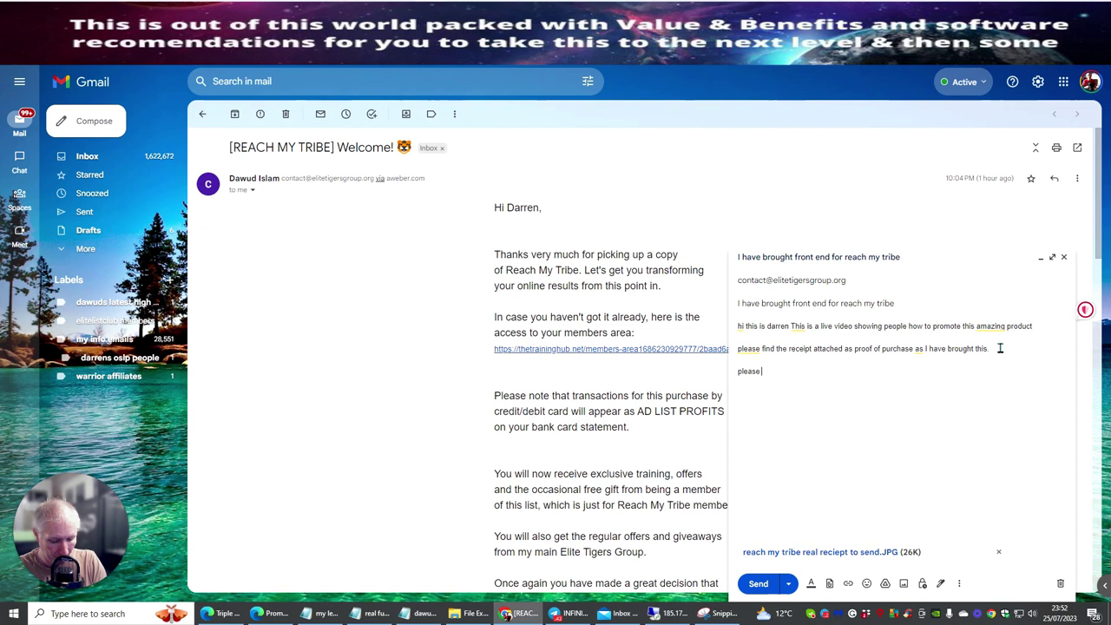
type(" find ur")
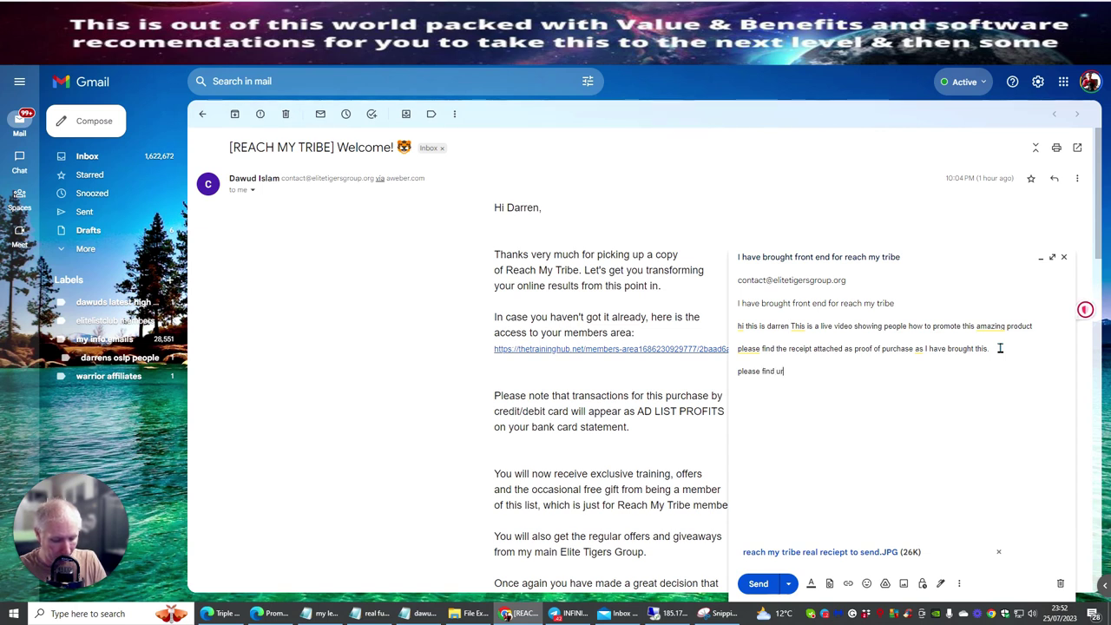
type("l b")
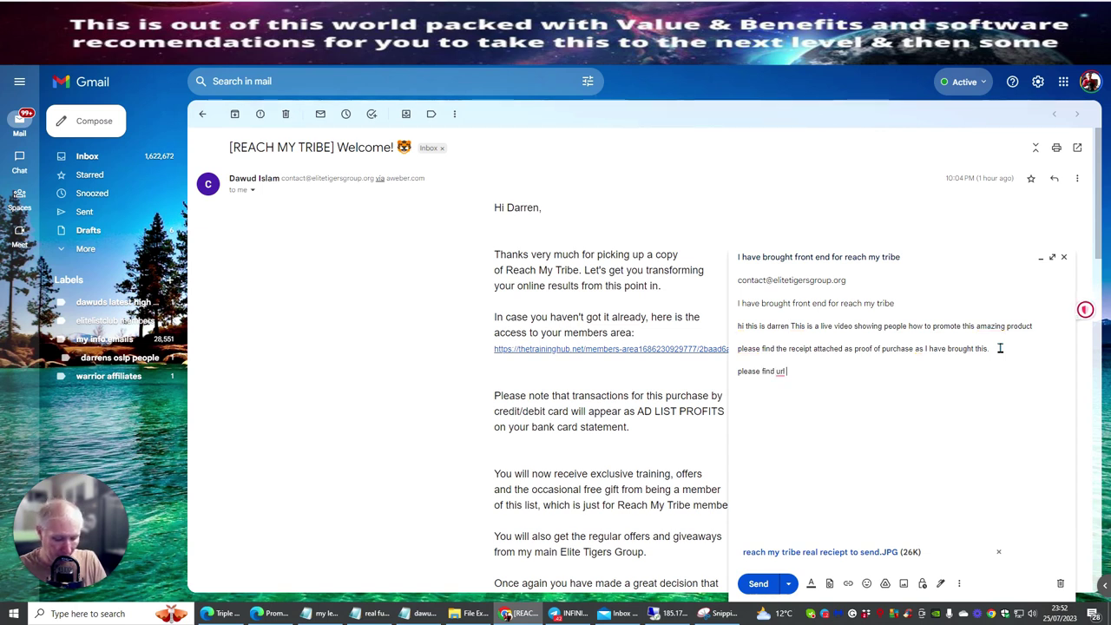
type("elow")
key("Return")
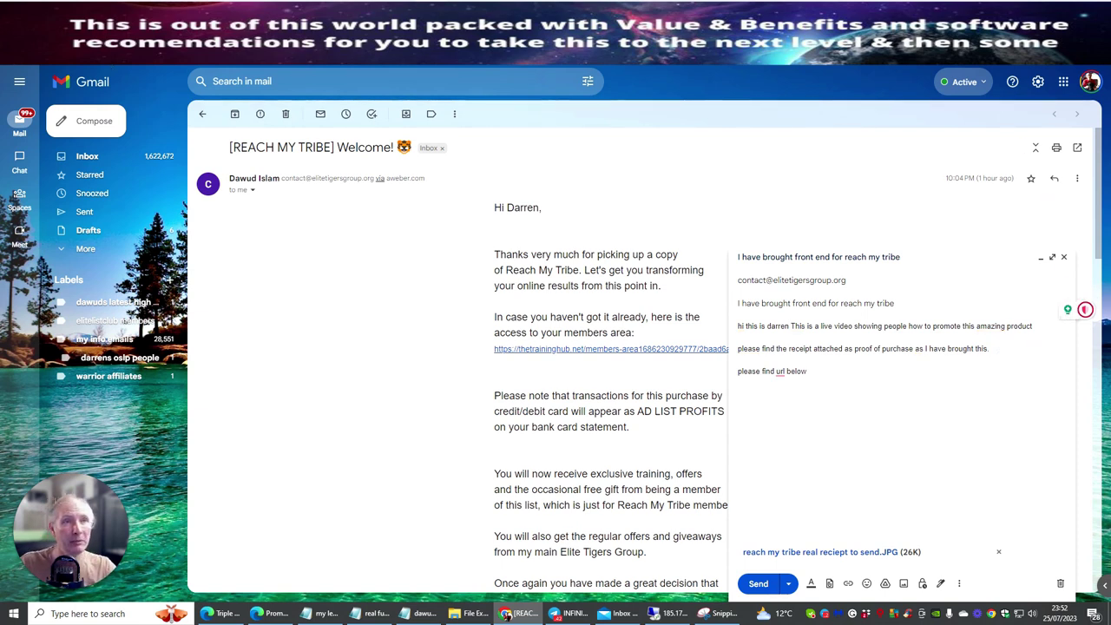
key("ctrl+Tab")
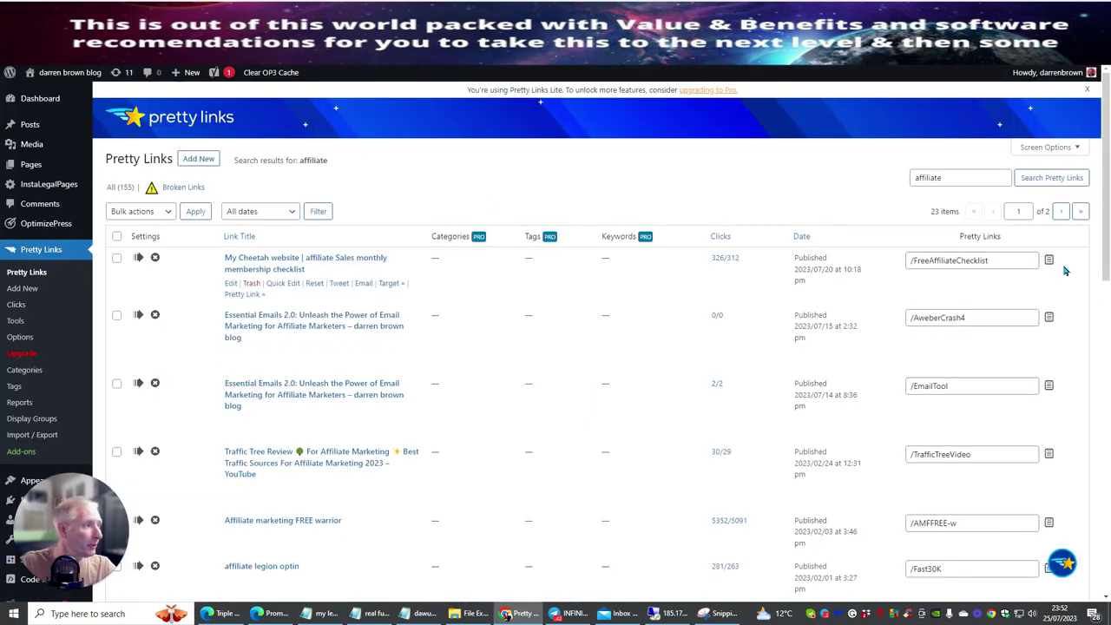
left_click(1050, 261)
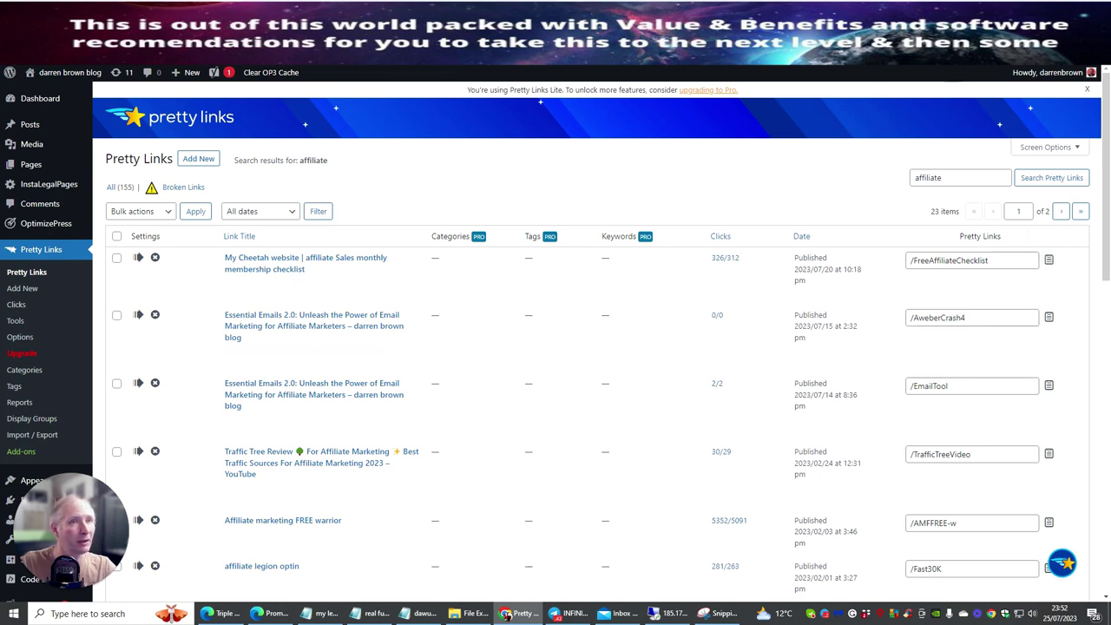
Paste the FreeAffiliateChecklist link as plain text, correct 'url' to 'URL', and send the email
key("ctrl+Tab")
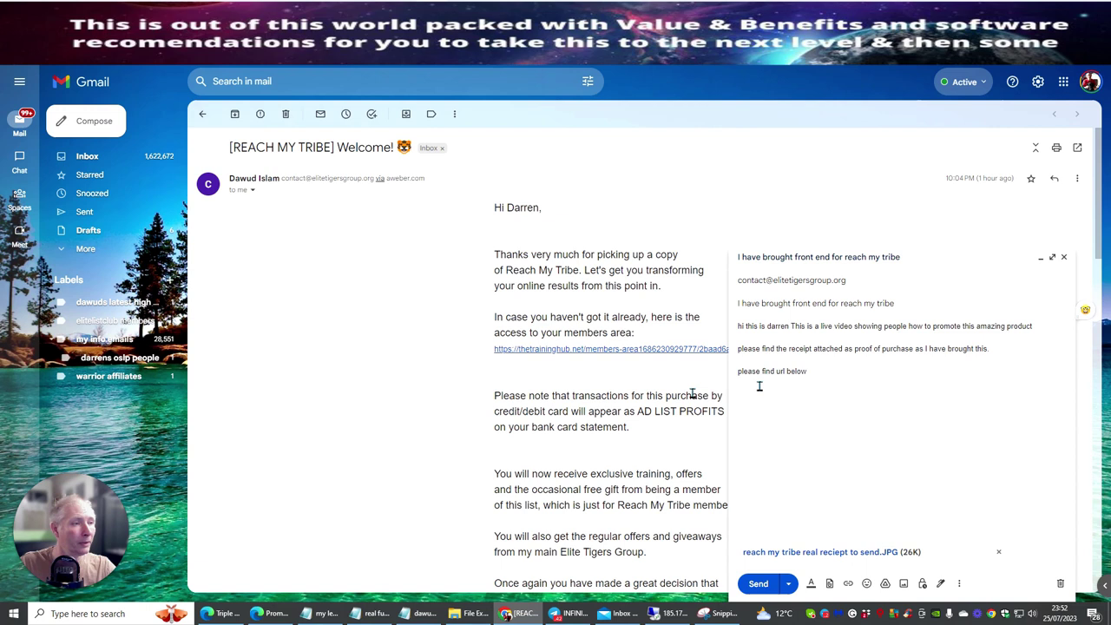
right_click(751, 394)
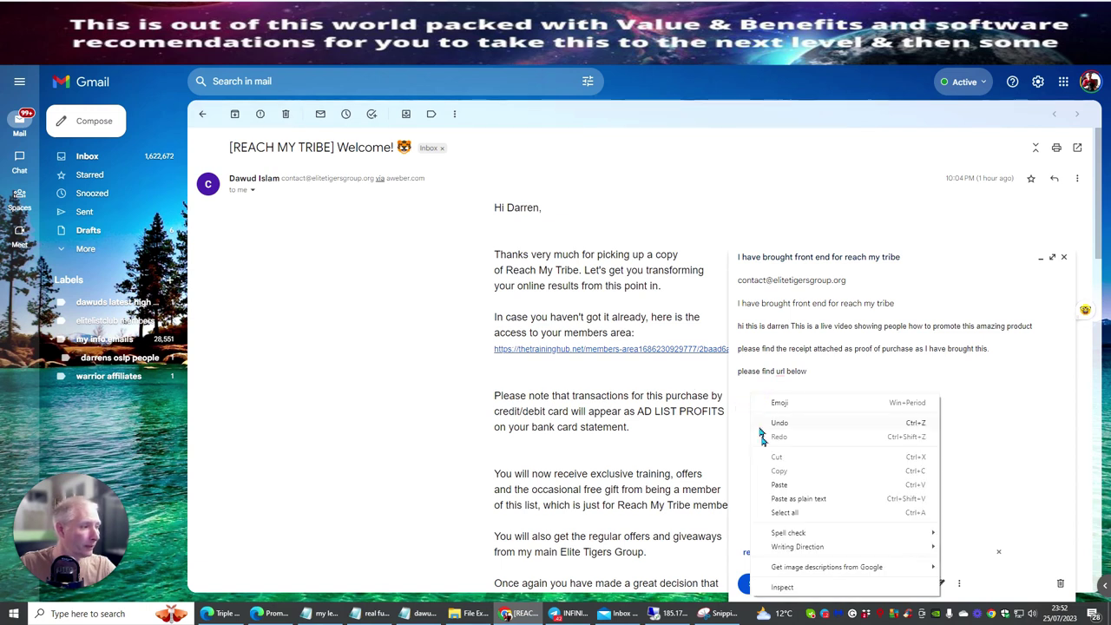
left_click(775, 500)
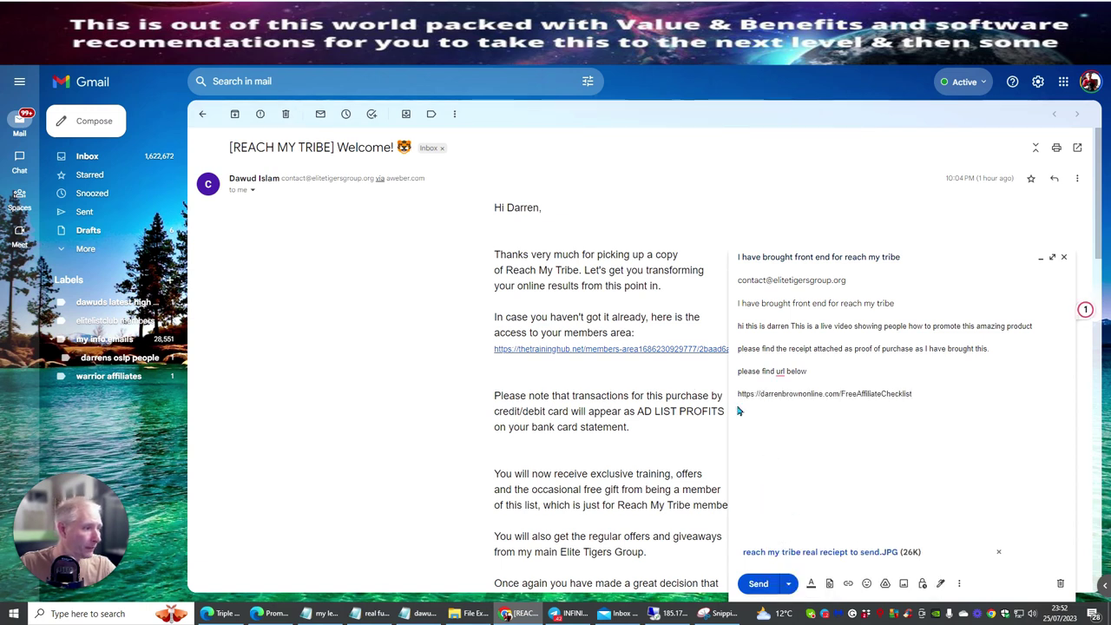
left_click(781, 370)
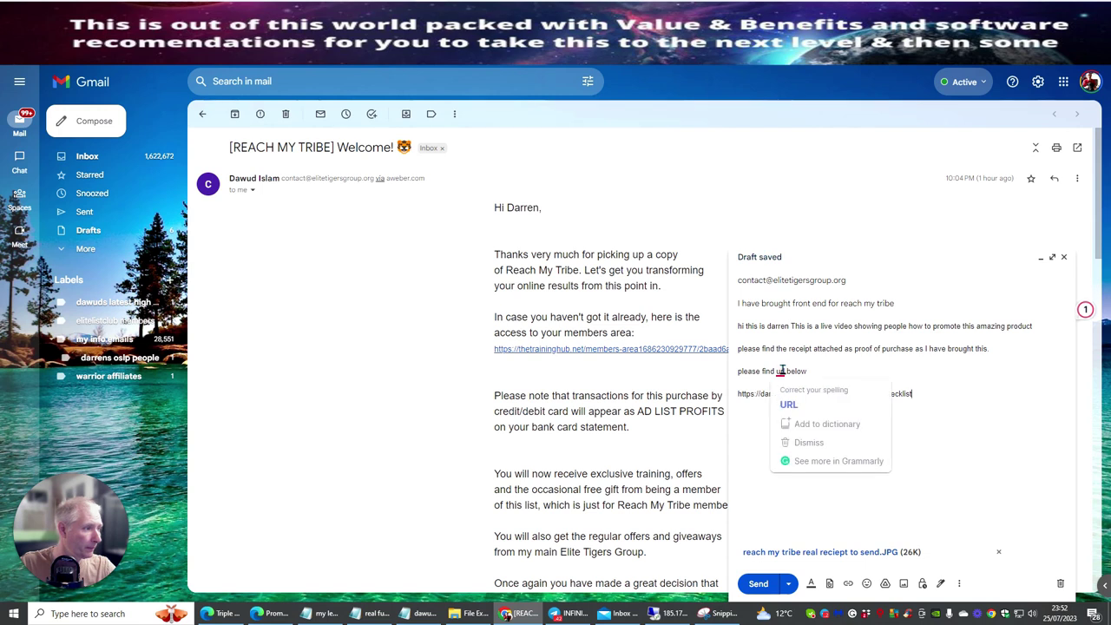
left_click(786, 403)
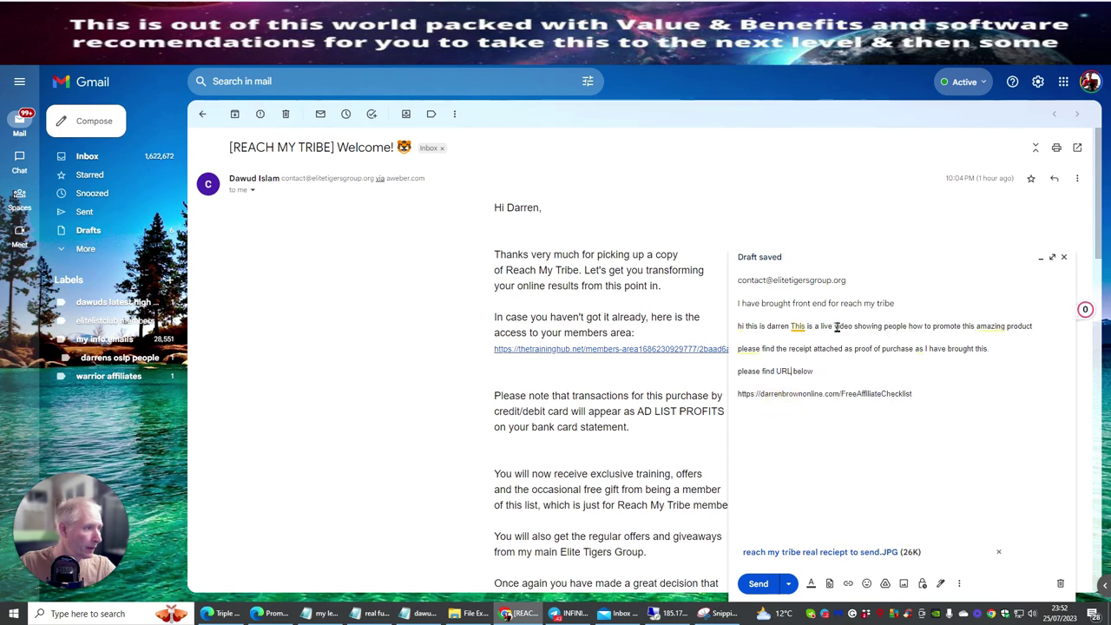
left_click(758, 583)
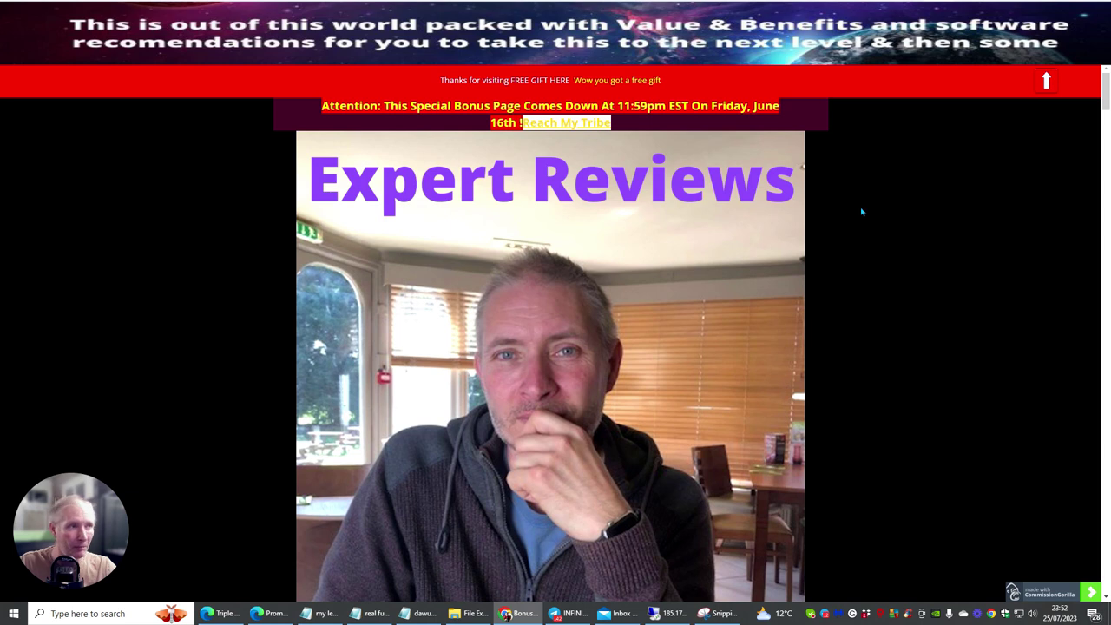
Scroll the sales page past the video to the FRONT END price and OTO upsell commissions
scroll(781, 174, "down", 2)
scroll(521, 173, "down", 5)
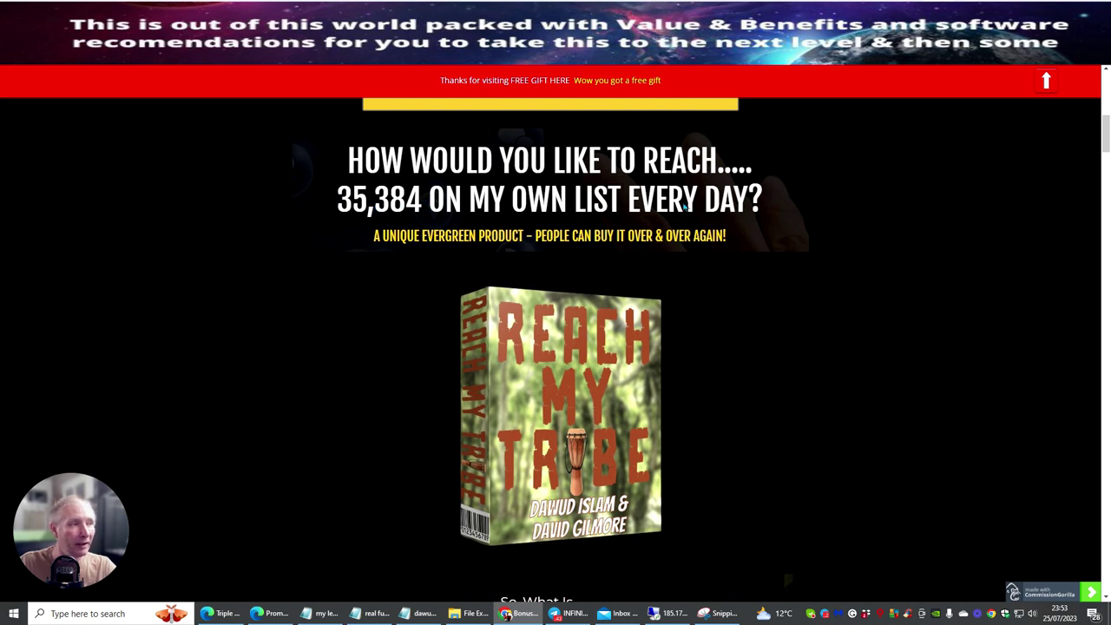
scroll(686, 202, "down", 2)
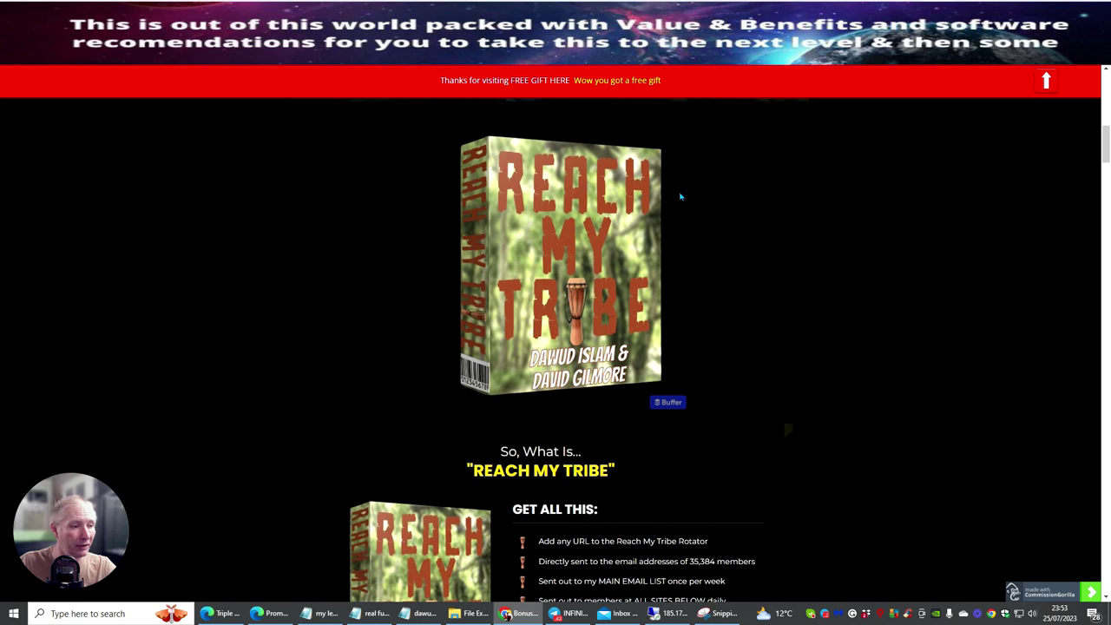
scroll(681, 203, "down", 2)
scroll(681, 204, "down", 2)
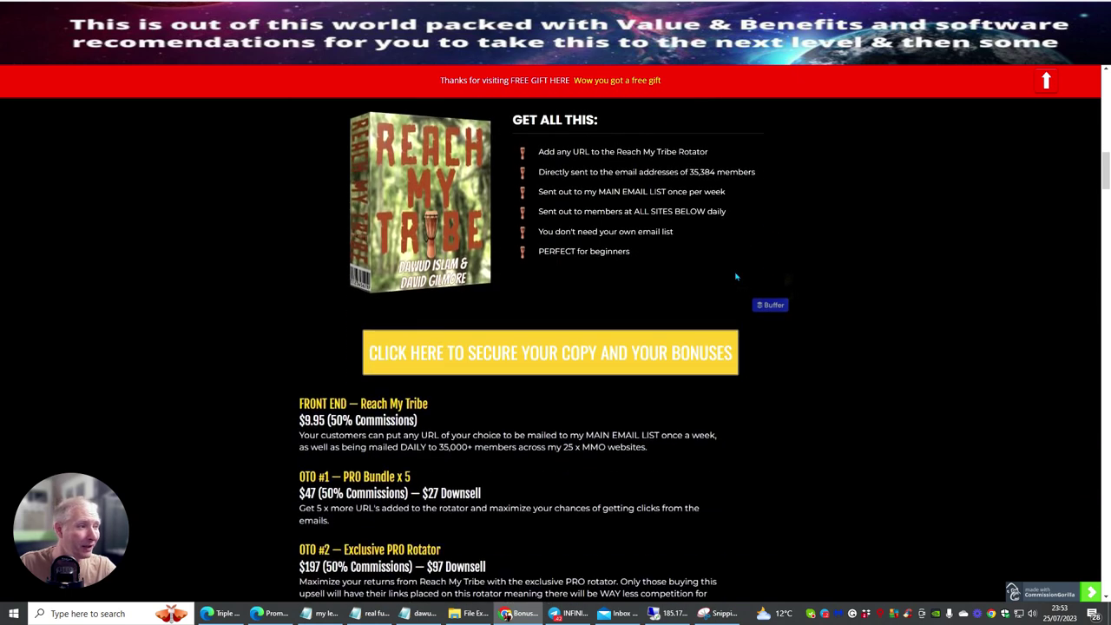
scroll(607, 226, "down", 2)
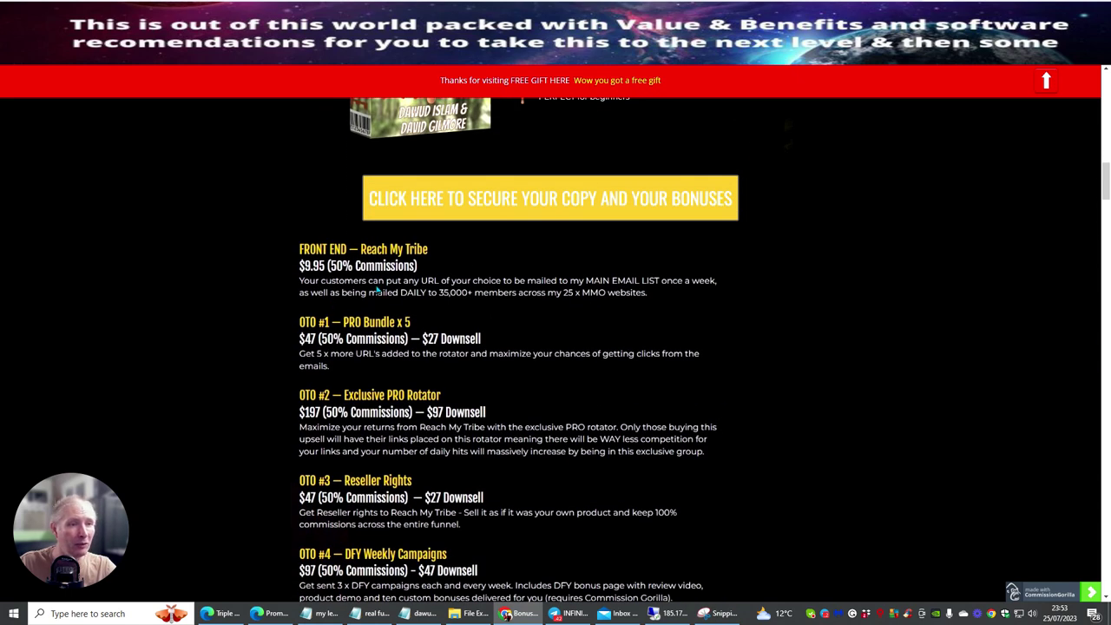